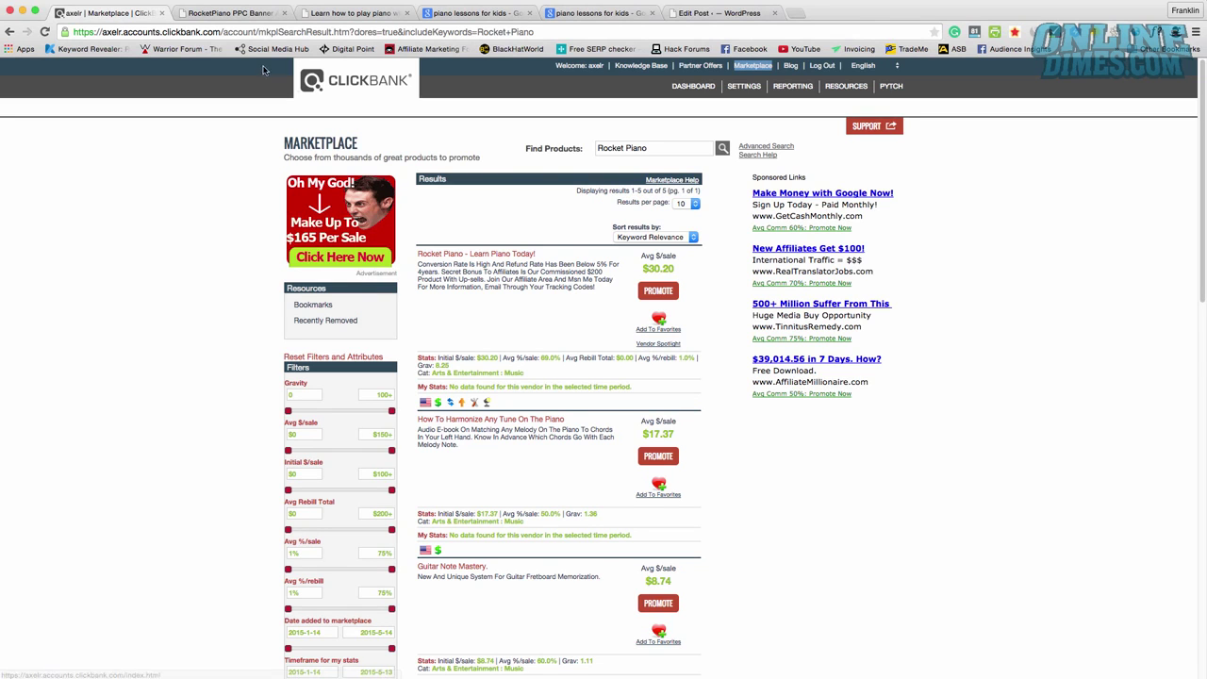
- Examine the banner ads and embed codes on Rocket Piano's PPC Banner Ads affiliate page
left_click(235, 17)
scroll(534, 434, "down", 3)
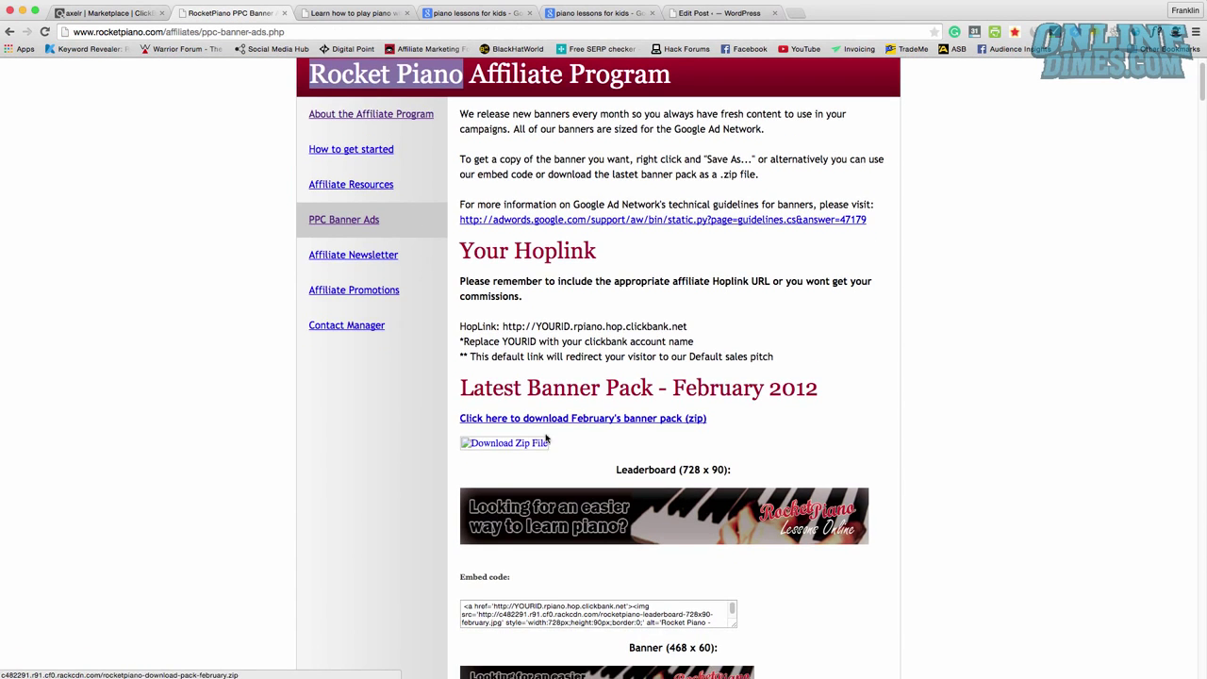
scroll(581, 466, "down", 15)
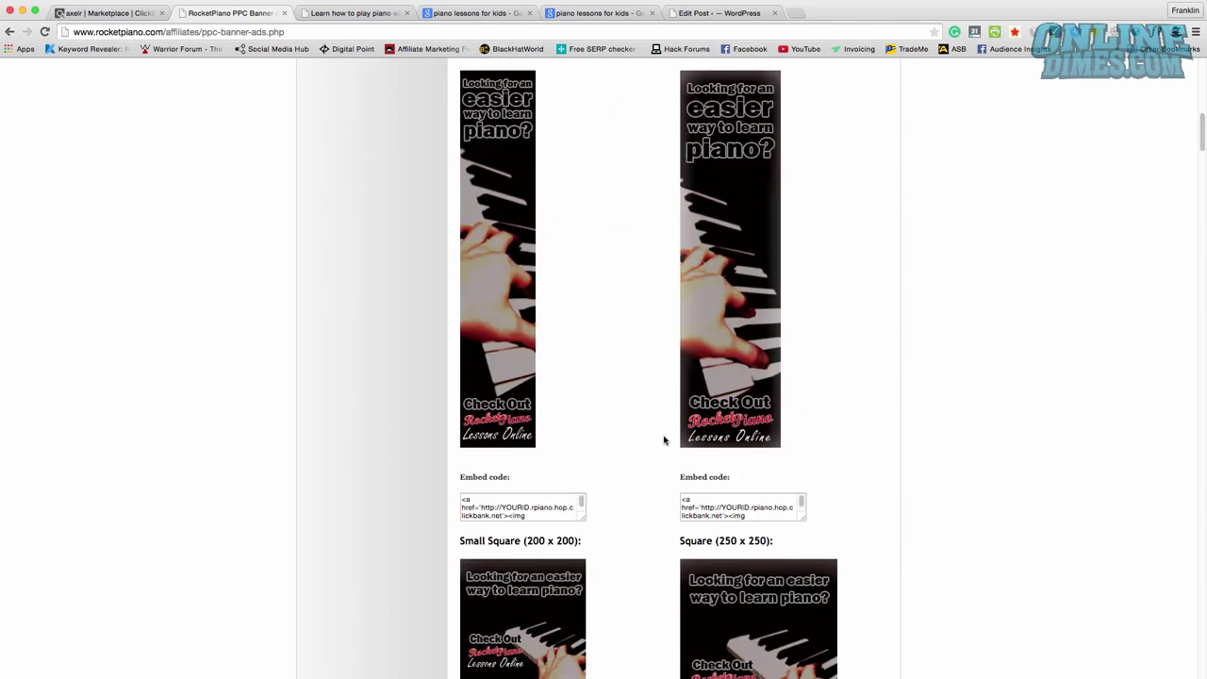
scroll(679, 387, "down", 8)
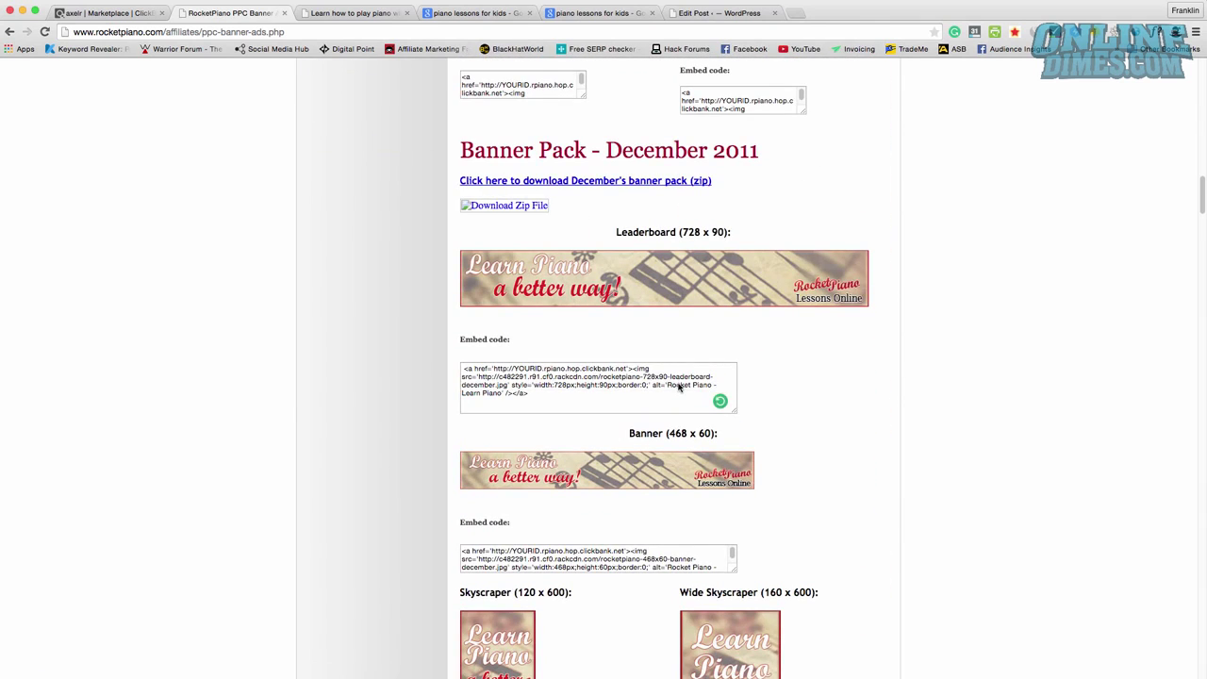
scroll(821, 377, "down", 8)
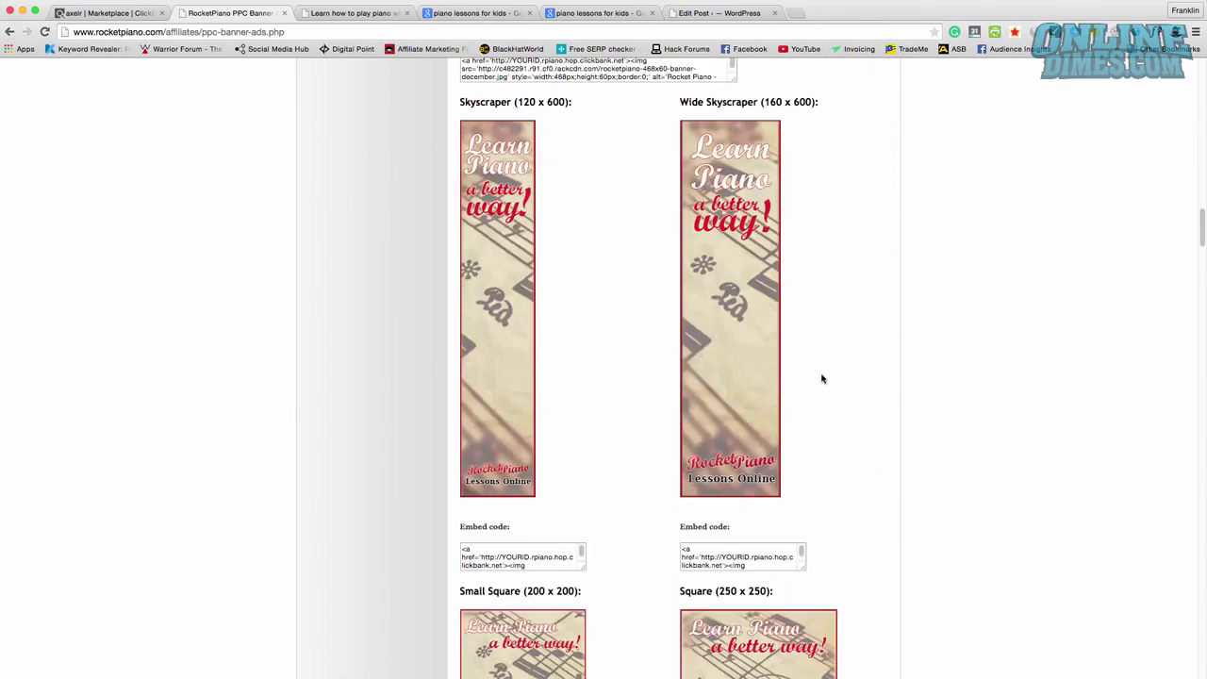
scroll(826, 374, "down", 8)
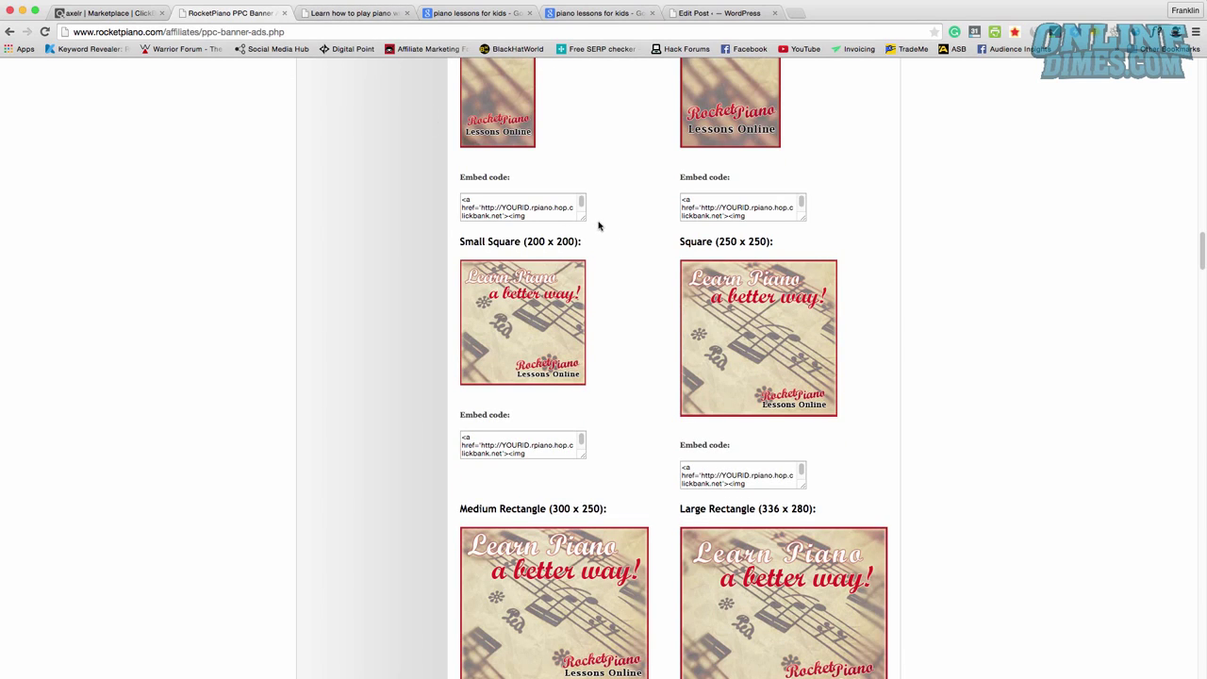
scroll(575, 175, "up", 10)
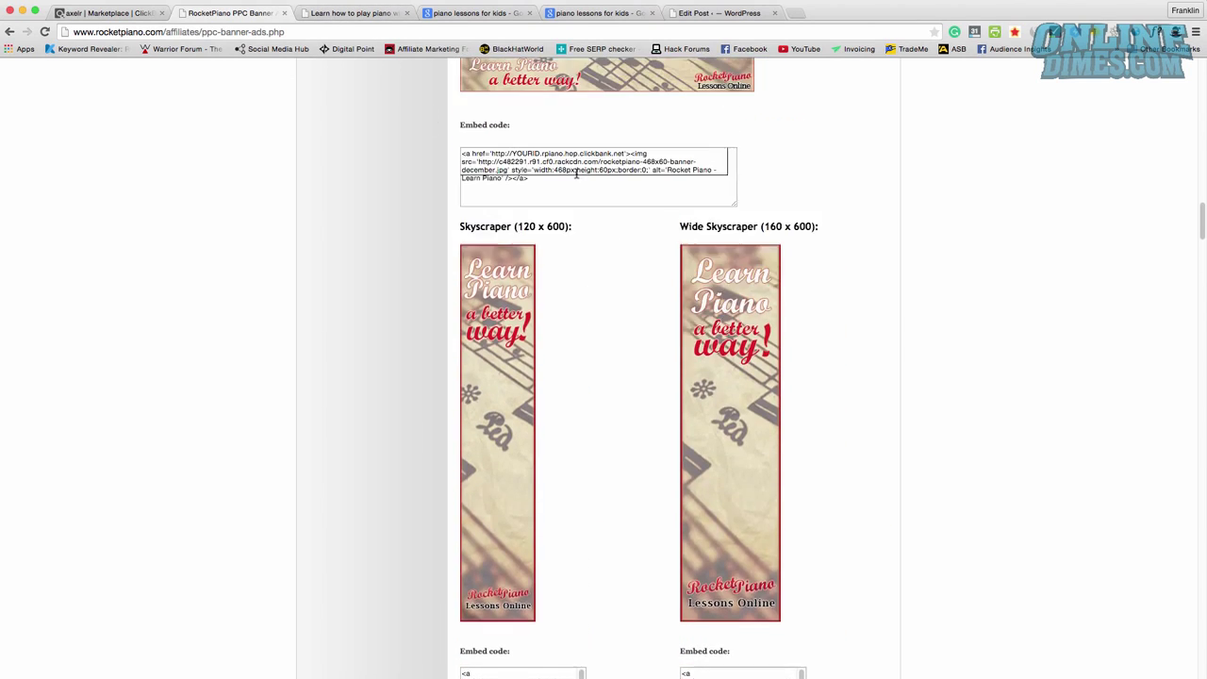
left_click(600, 170)
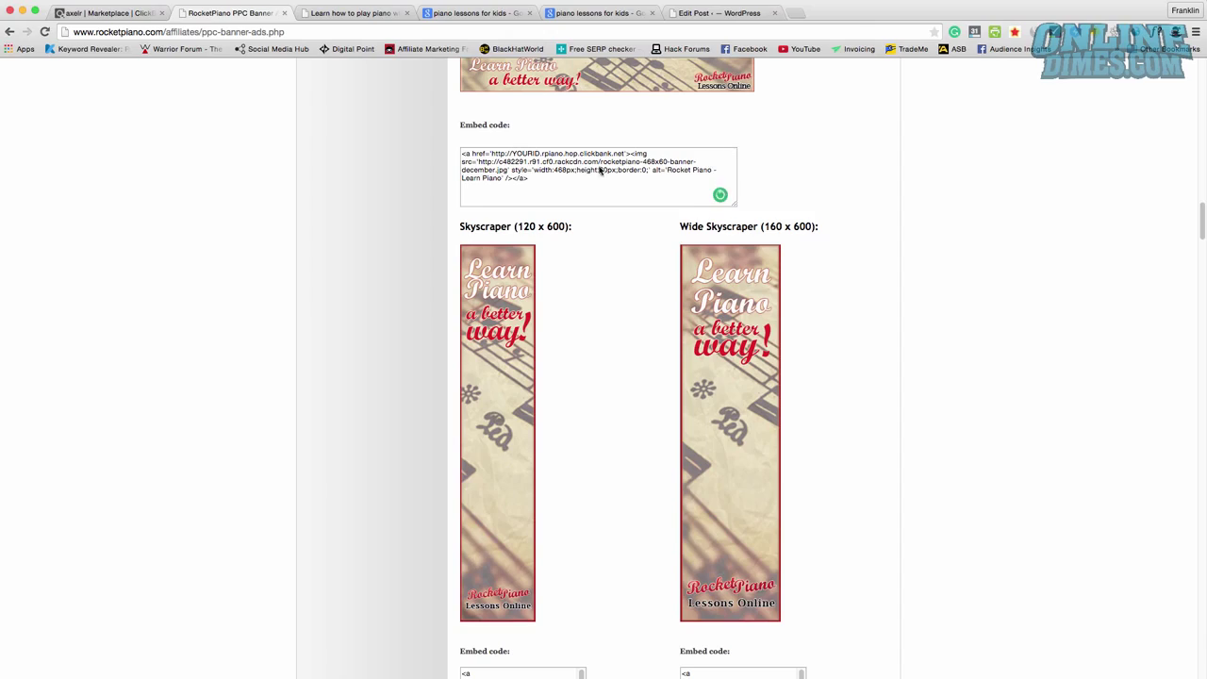
- Review the full Rocket Piano sales page, including its testimonials and newsletter signup form
left_click(370, 15)
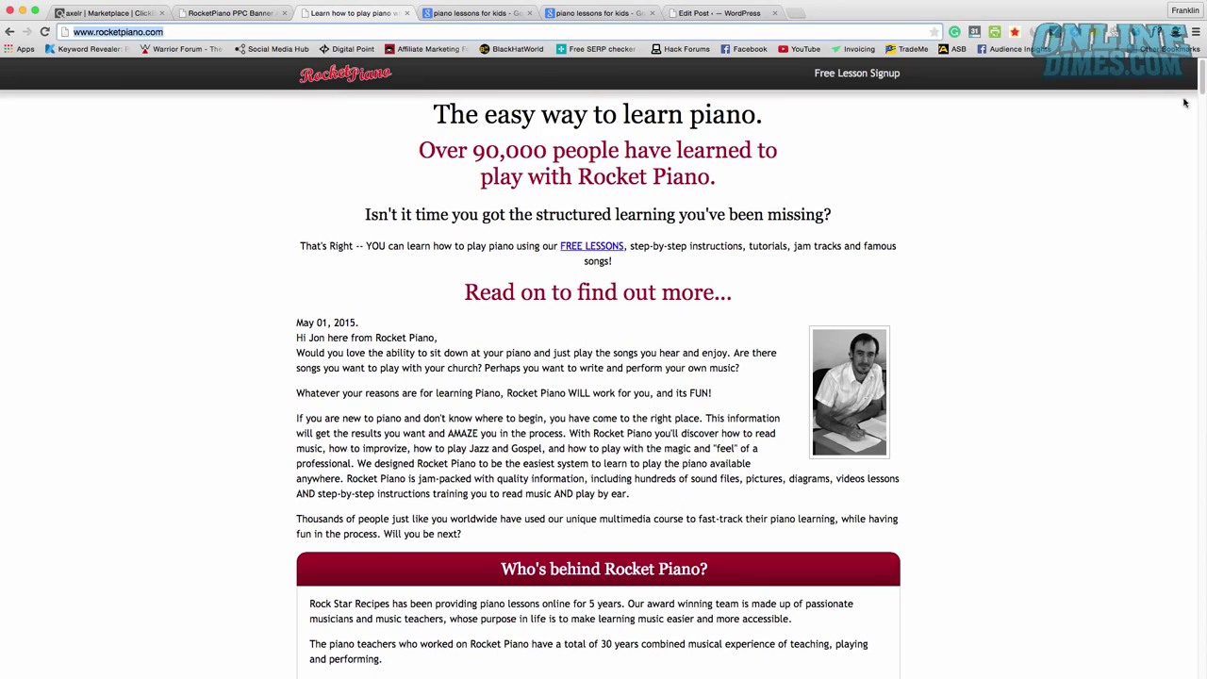
left_click_drag(1202, 75, 1202, 162)
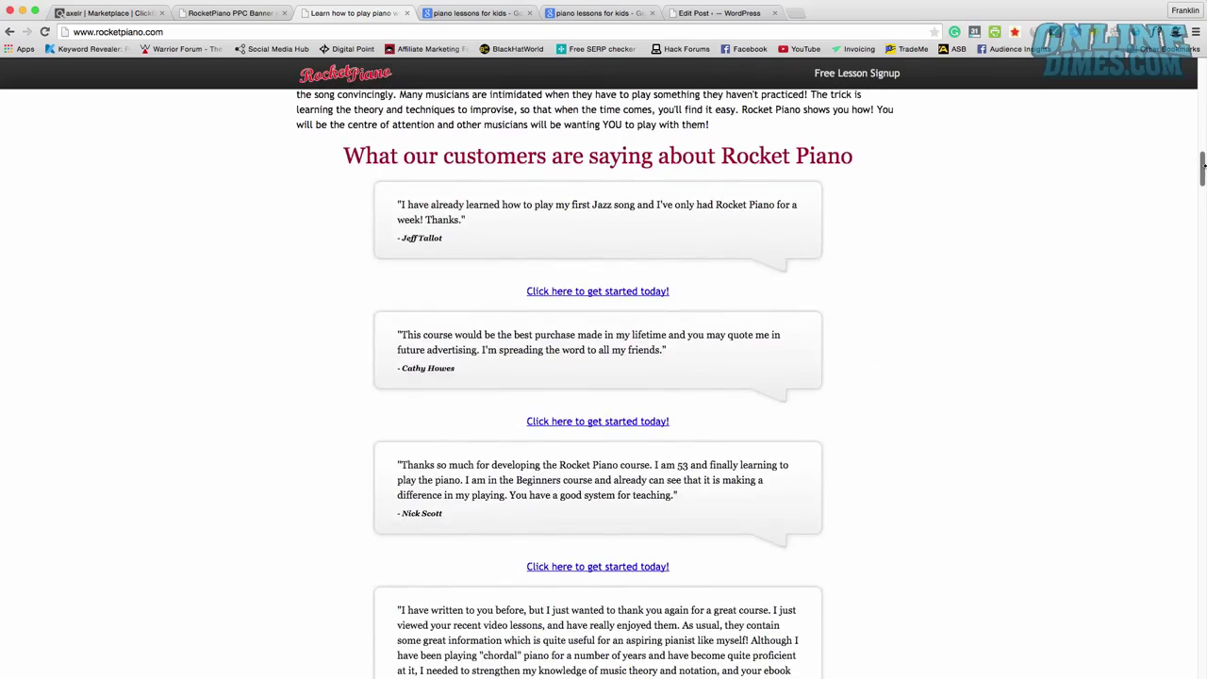
left_click_drag(1202, 165, 1202, 222)
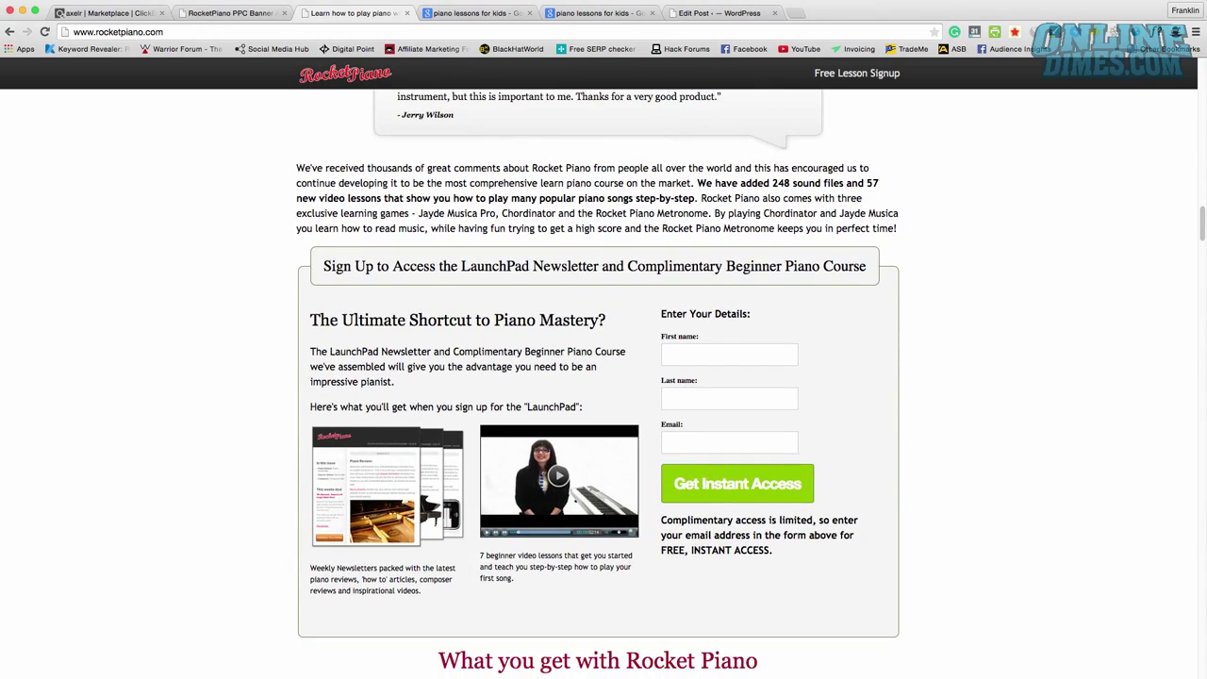
left_click_drag(1202, 222, 1165, 630)
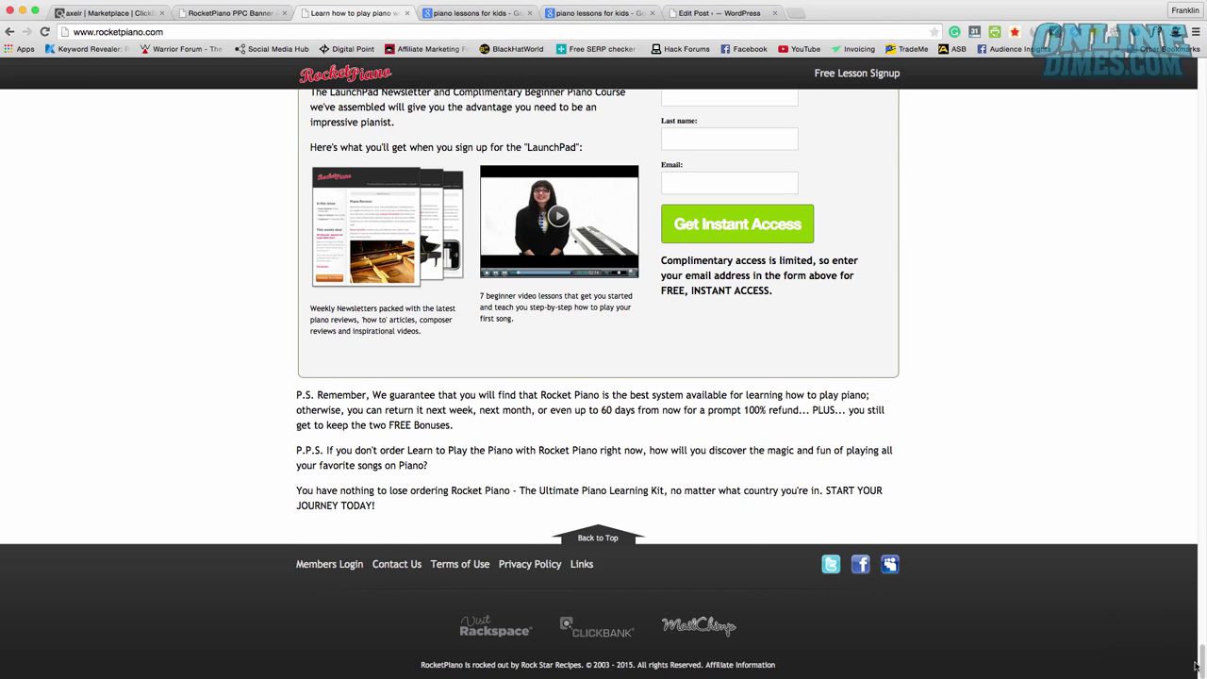
left_click_drag(1202, 669, 1202, 657)
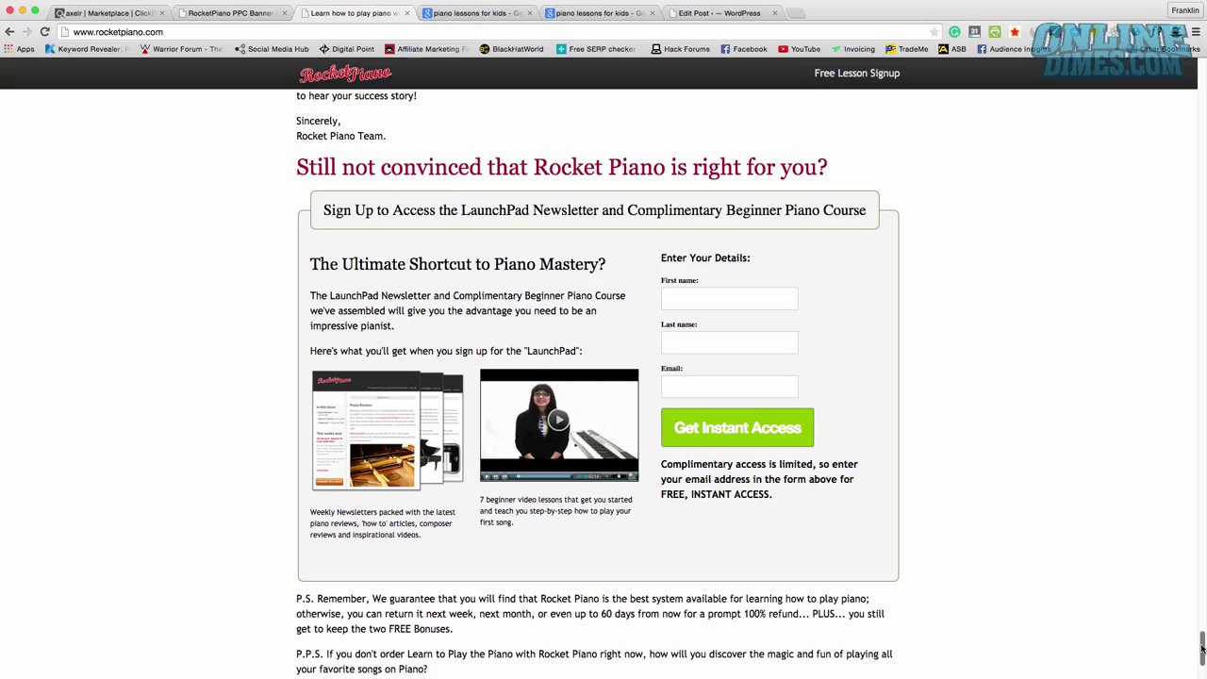
left_click_drag(1202, 647, 1202, 85)
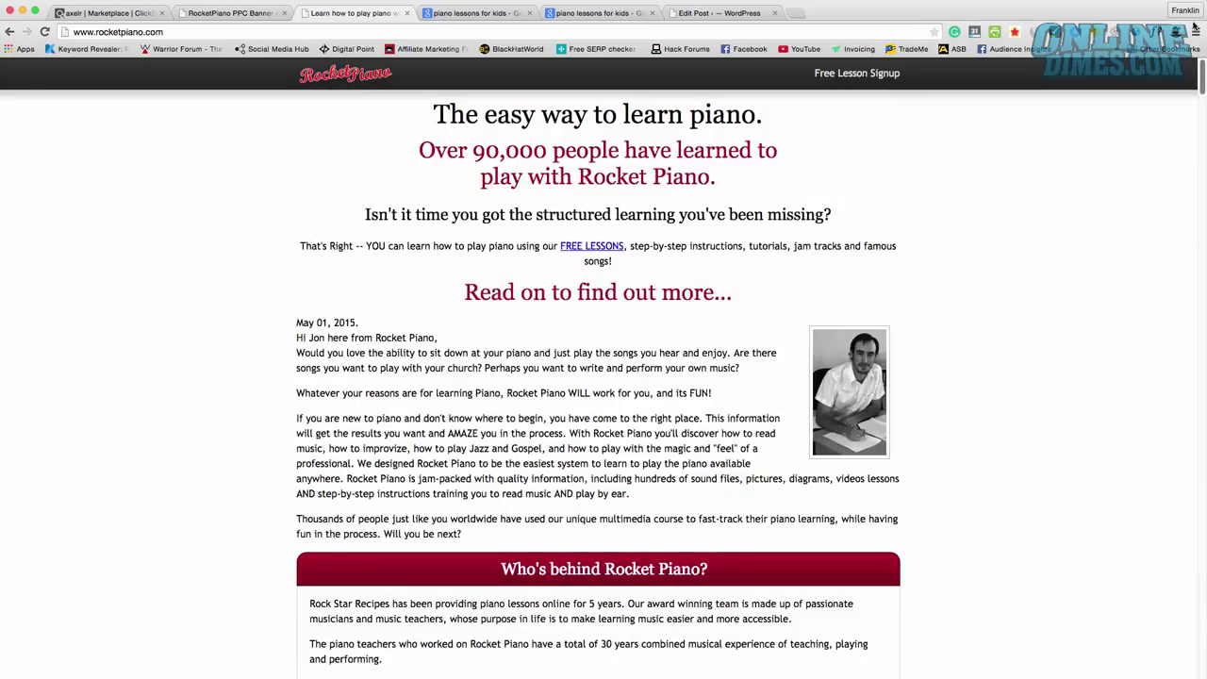
- Switch to LongTailPro and turn off fetching additional data for the piano keyword campaign
key("super+Tab")
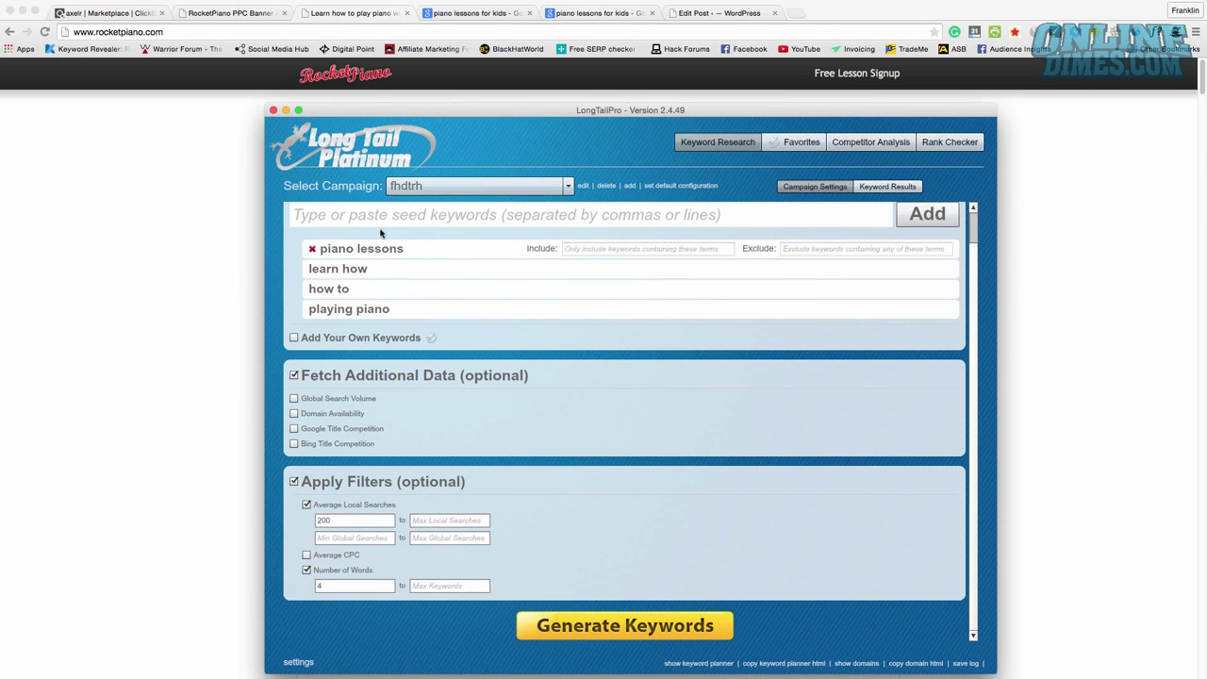
left_click_drag(392, 106, 486, 90)
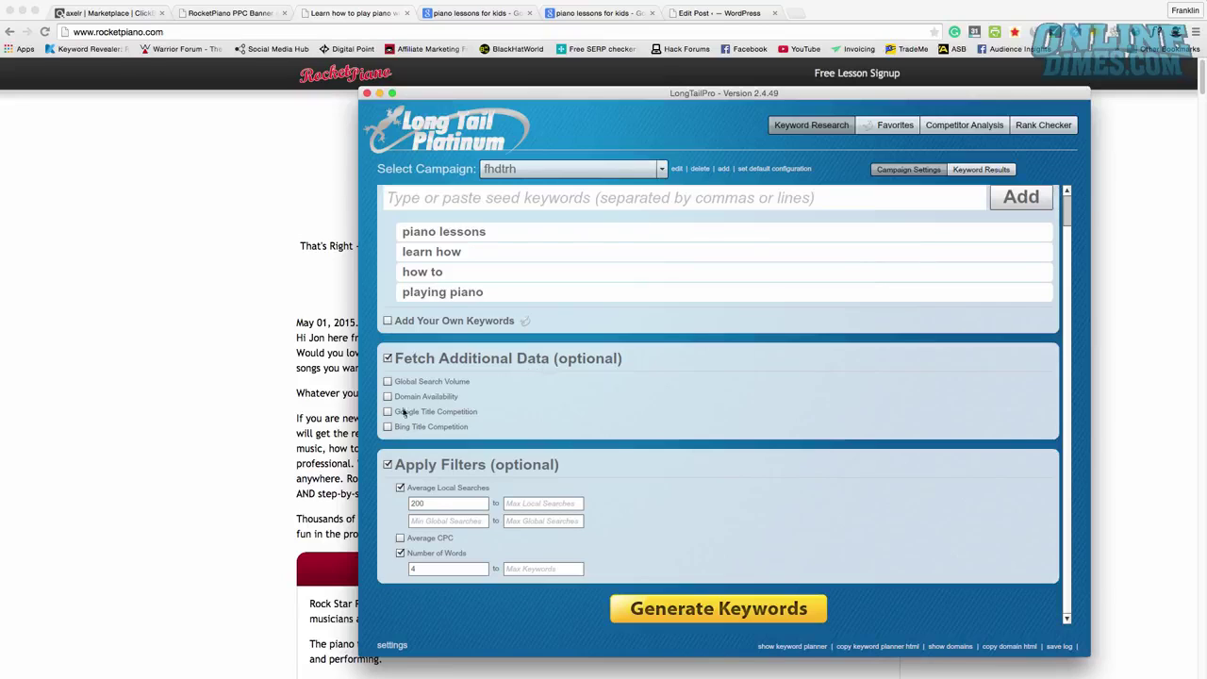
left_click(387, 359)
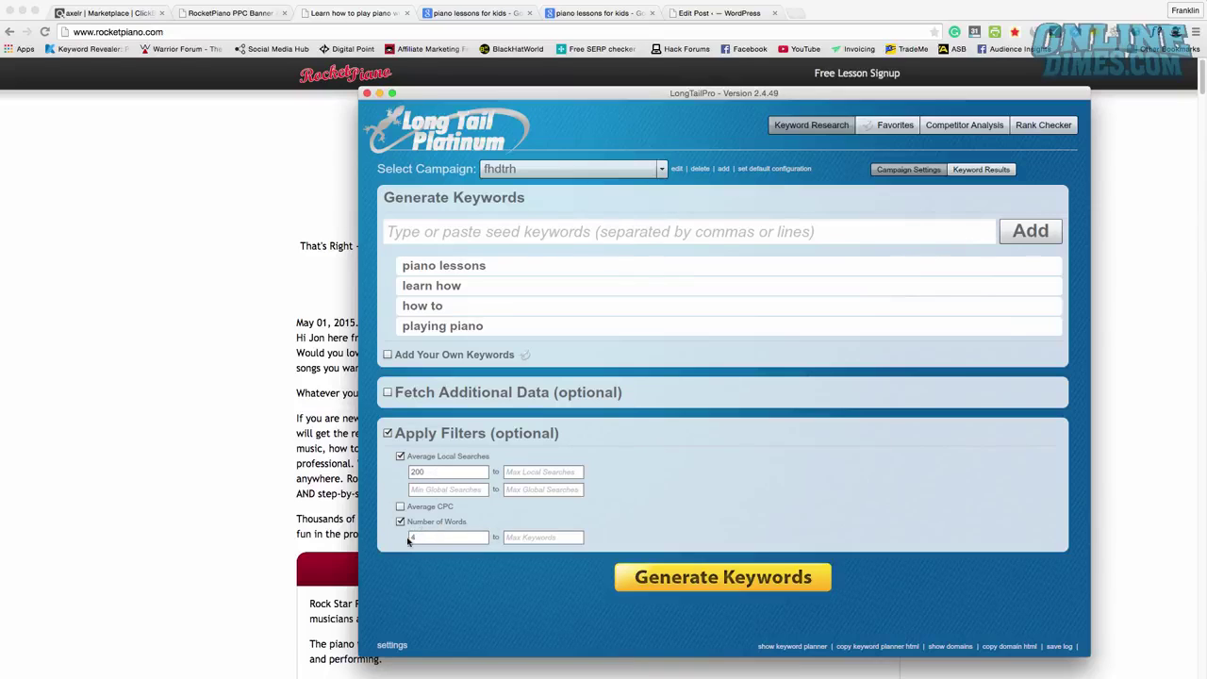
- Generate keywords from the campaign's seed keywords and cancel the remaining idea fetching
left_click(683, 582)
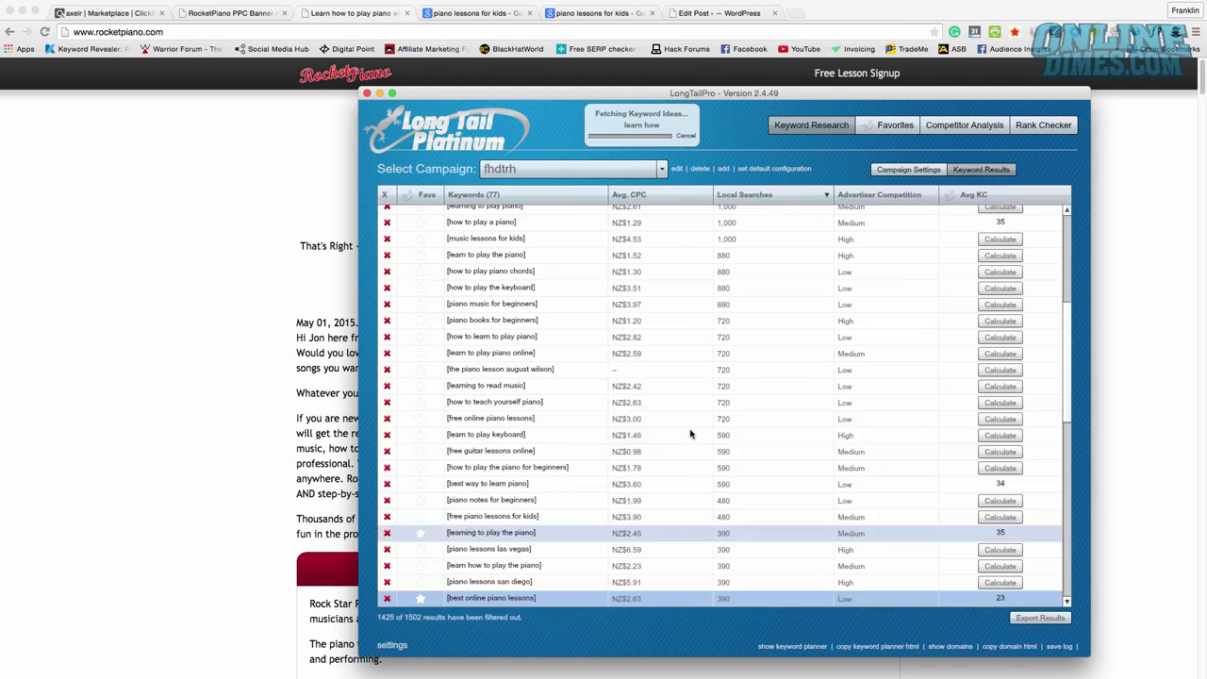
left_click(685, 137)
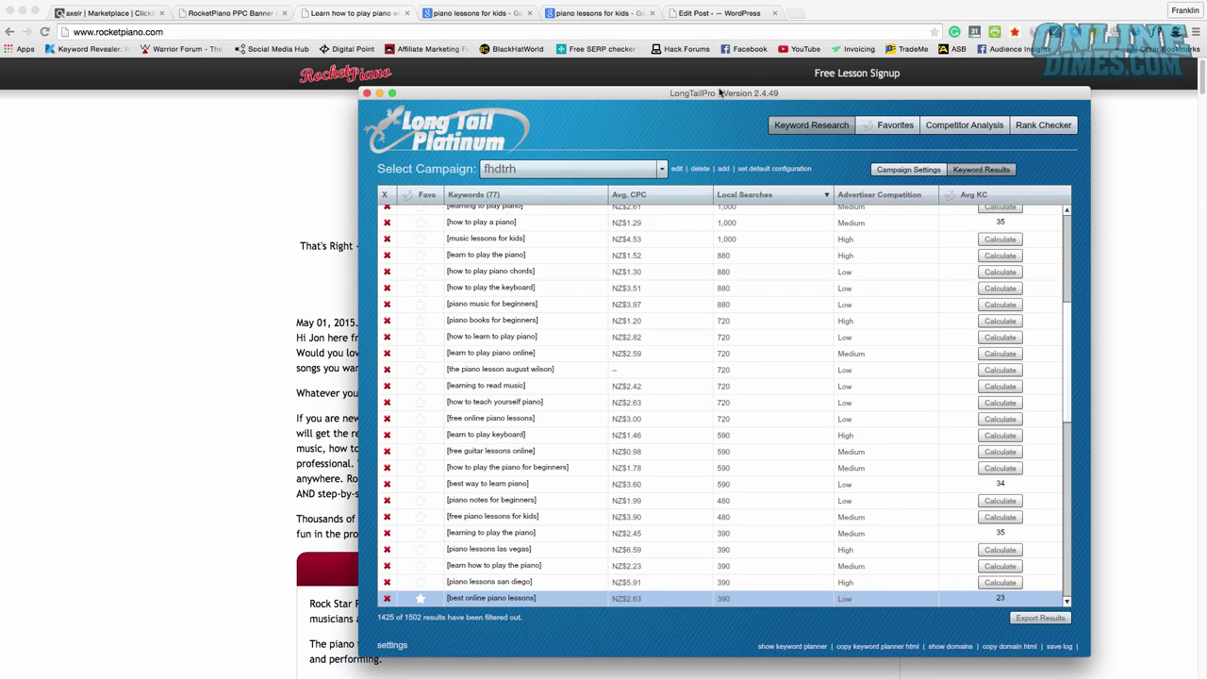
left_click_drag(738, 94, 693, 90)
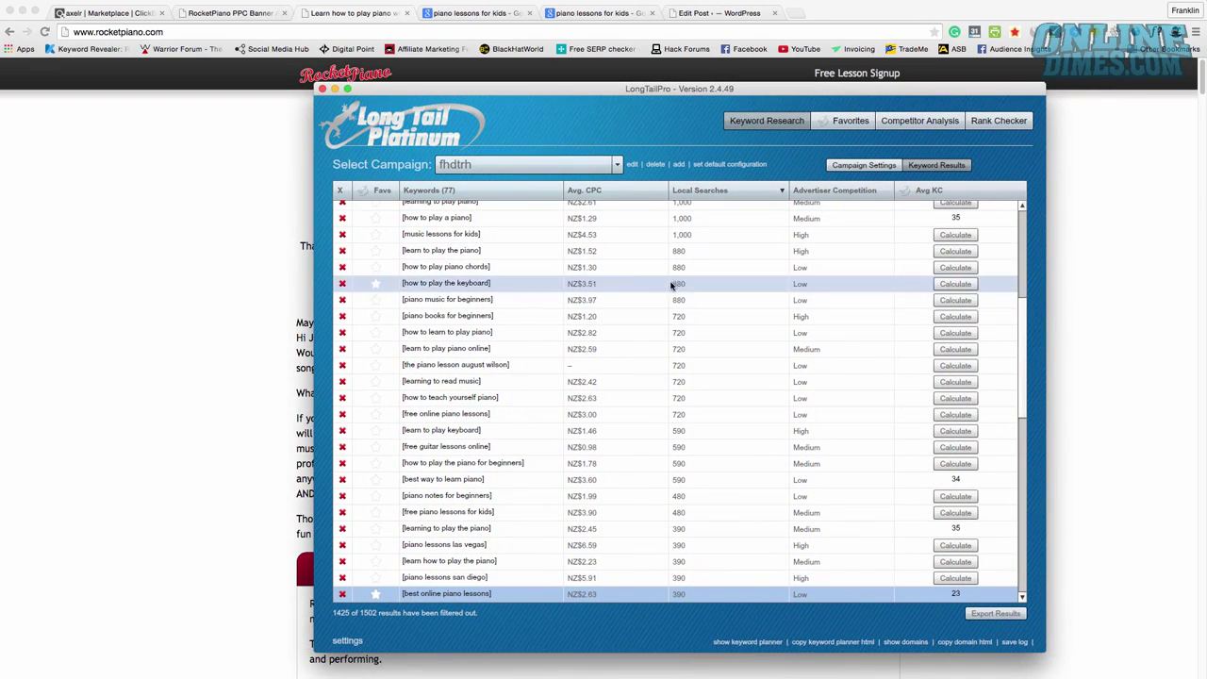
- Calculate the average keyword competitiveness of "free sheet music for piano" and "learn to play piano"
left_click_drag(1018, 336, 1012, 231)
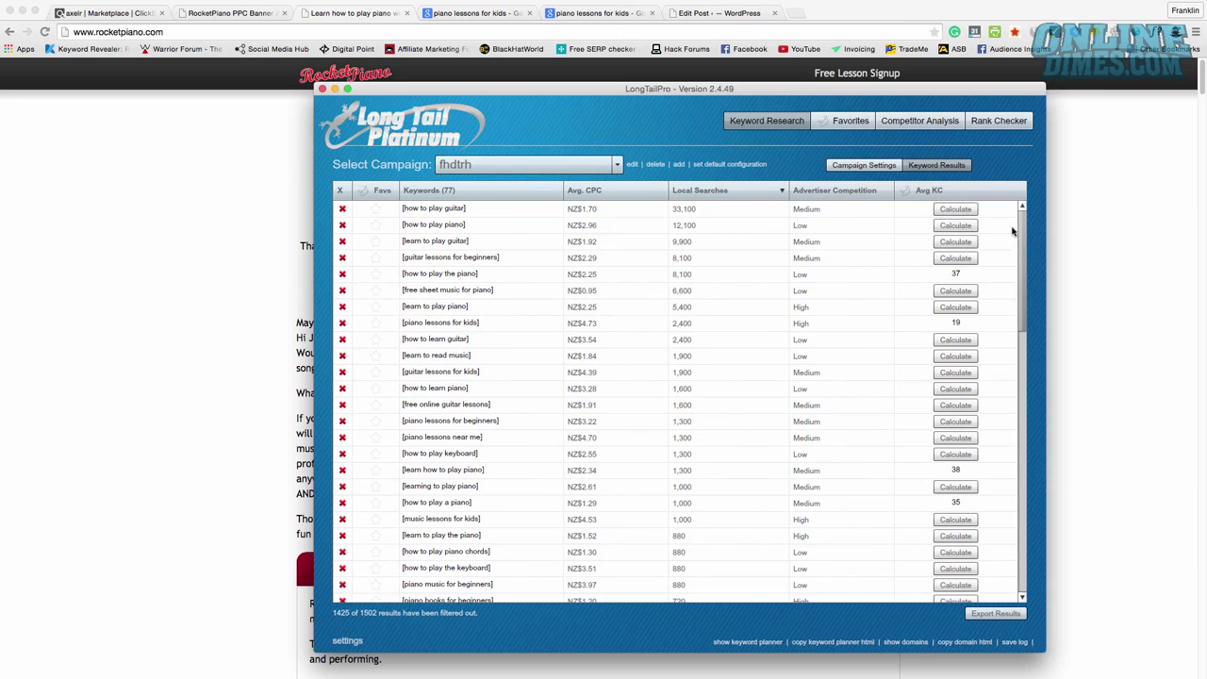
left_click(955, 292)
left_click(956, 307)
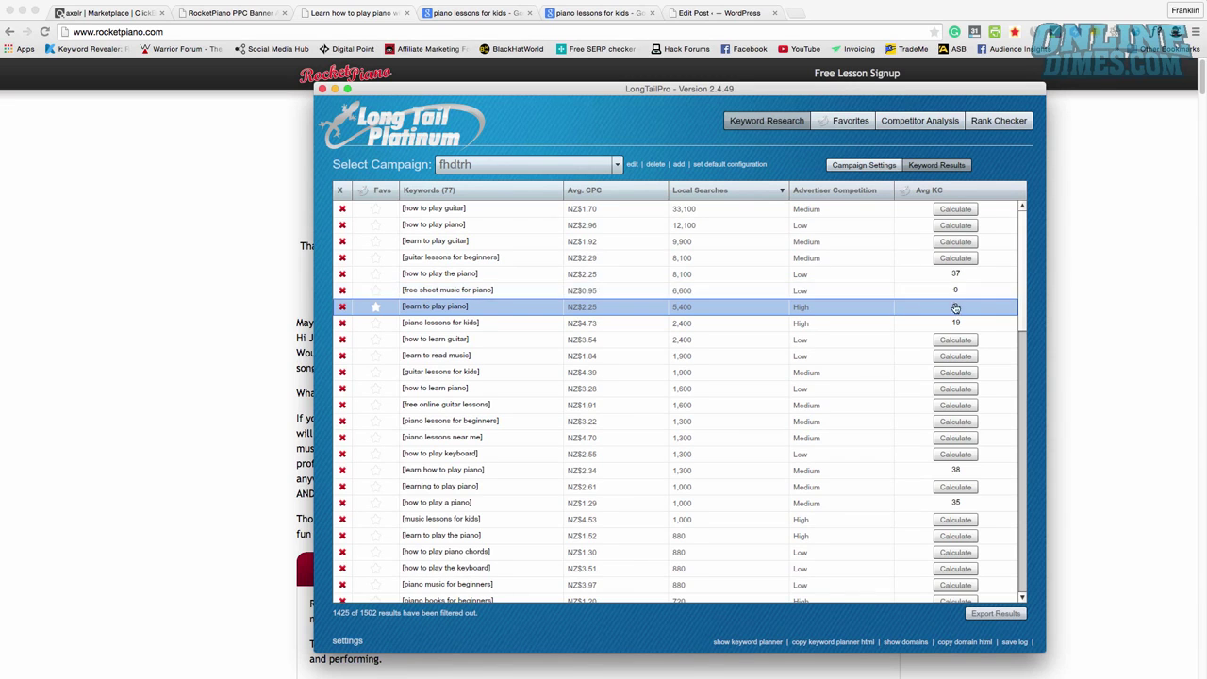
- Run the competitor analysis for the keyword "piano lessons for kids" from the keyword results
scroll(1001, 273, "down", 2)
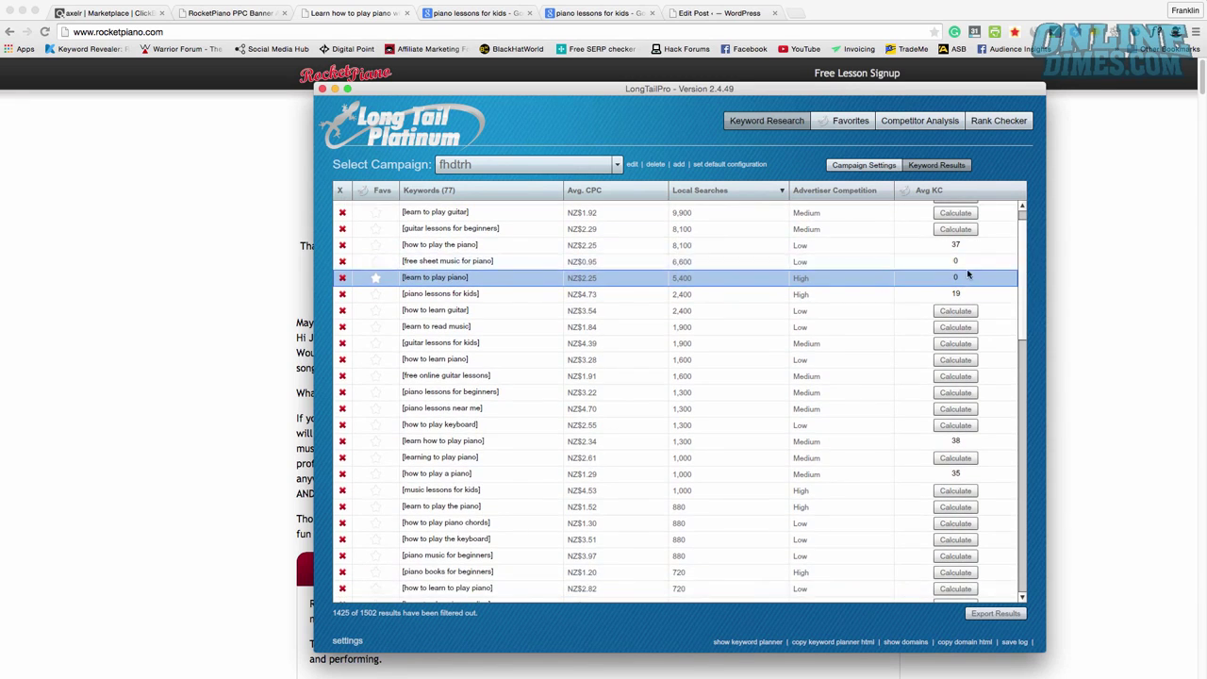
mouse_move(1019, 262)
left_mouse_down()
mouse_move(1007, 316)
mouse_move(1026, 410)
mouse_move(1015, 519)
mouse_move(1002, 272)
left_mouse_up()
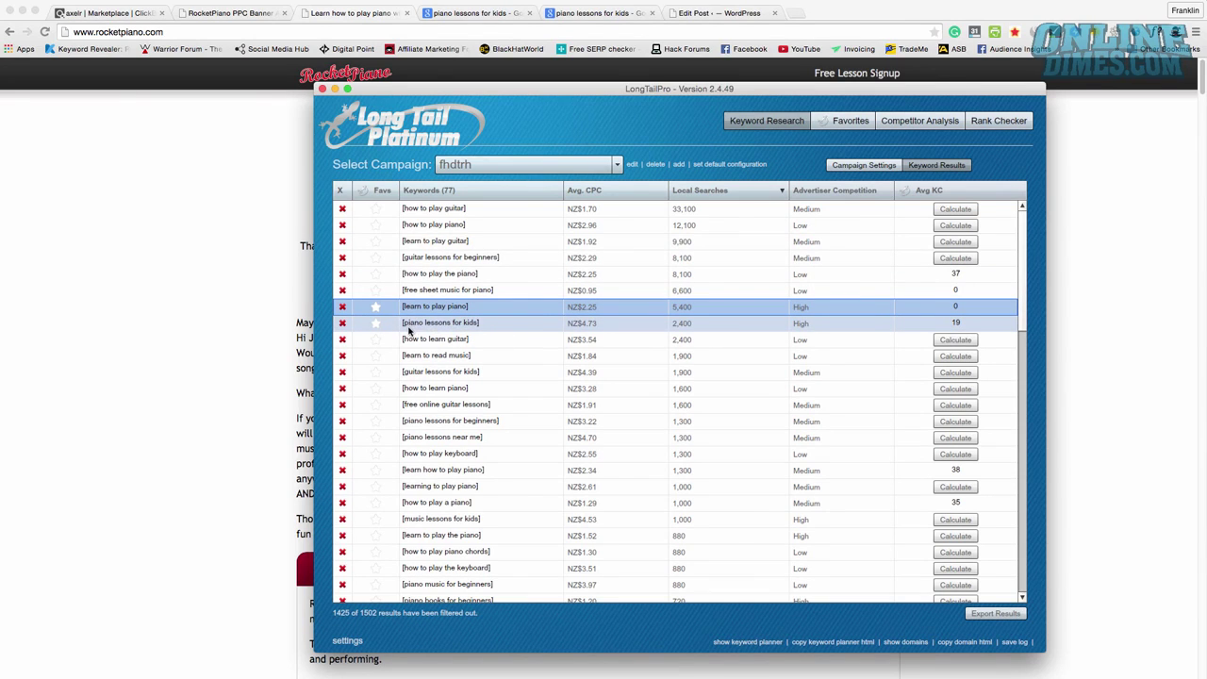
left_click(506, 329)
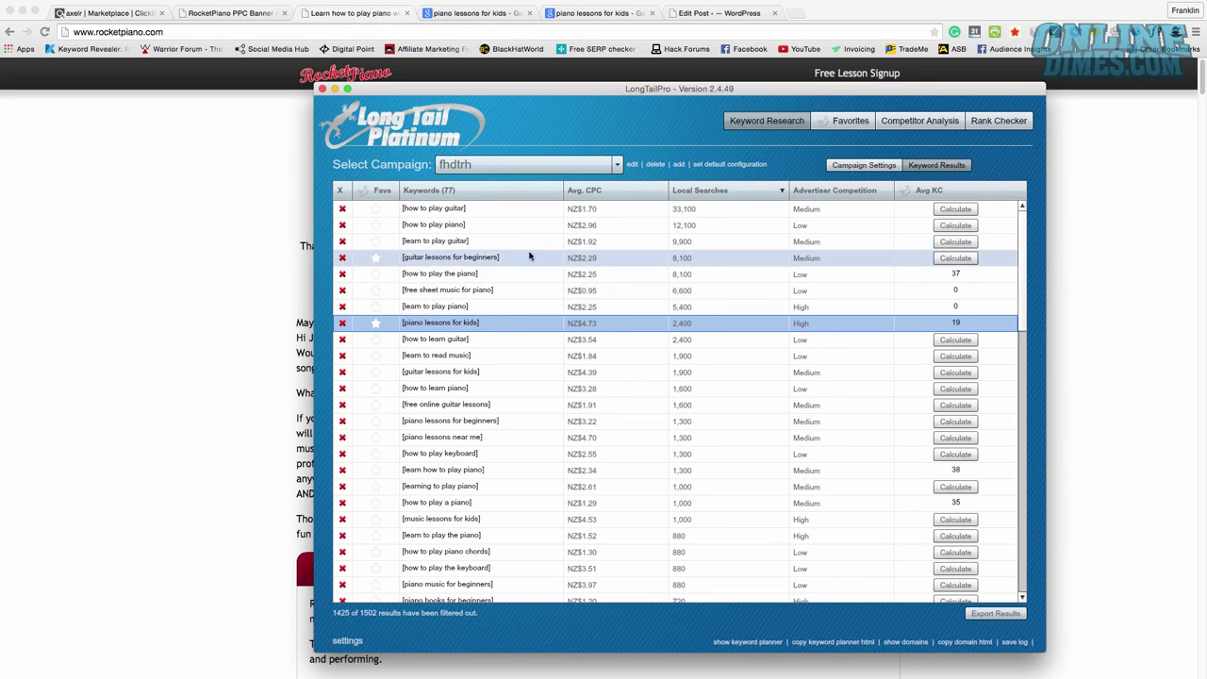
scroll(527, 438, "down", 1)
scroll(527, 438, "down", 2)
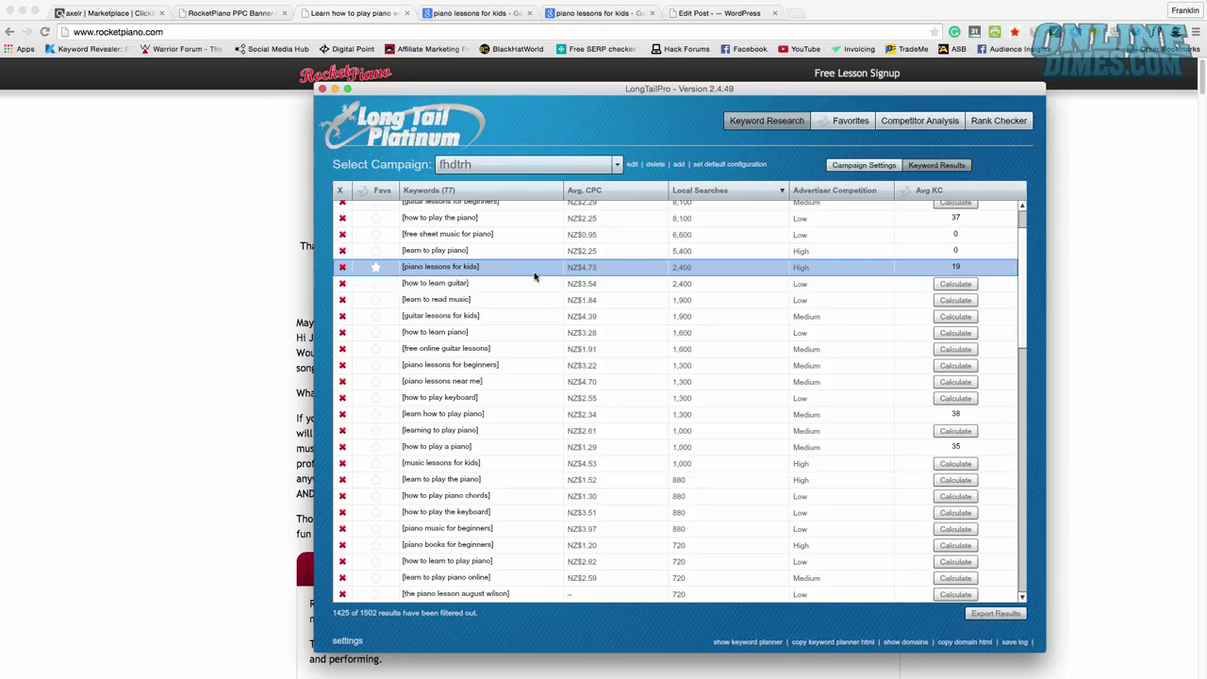
left_click(468, 269)
double_click(472, 269)
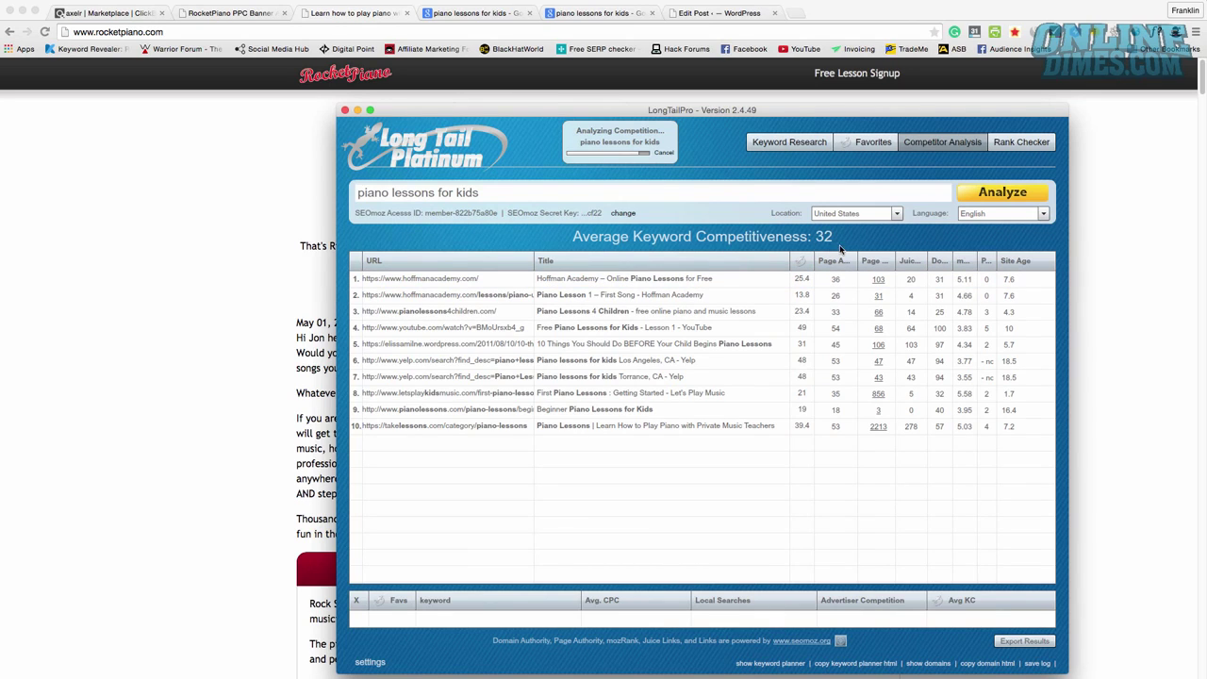
- Return to the keyword results and try to calculate the competitiveness of "how to learn piano" and "free online guitar lessons"
left_click(804, 143)
left_click(791, 142)
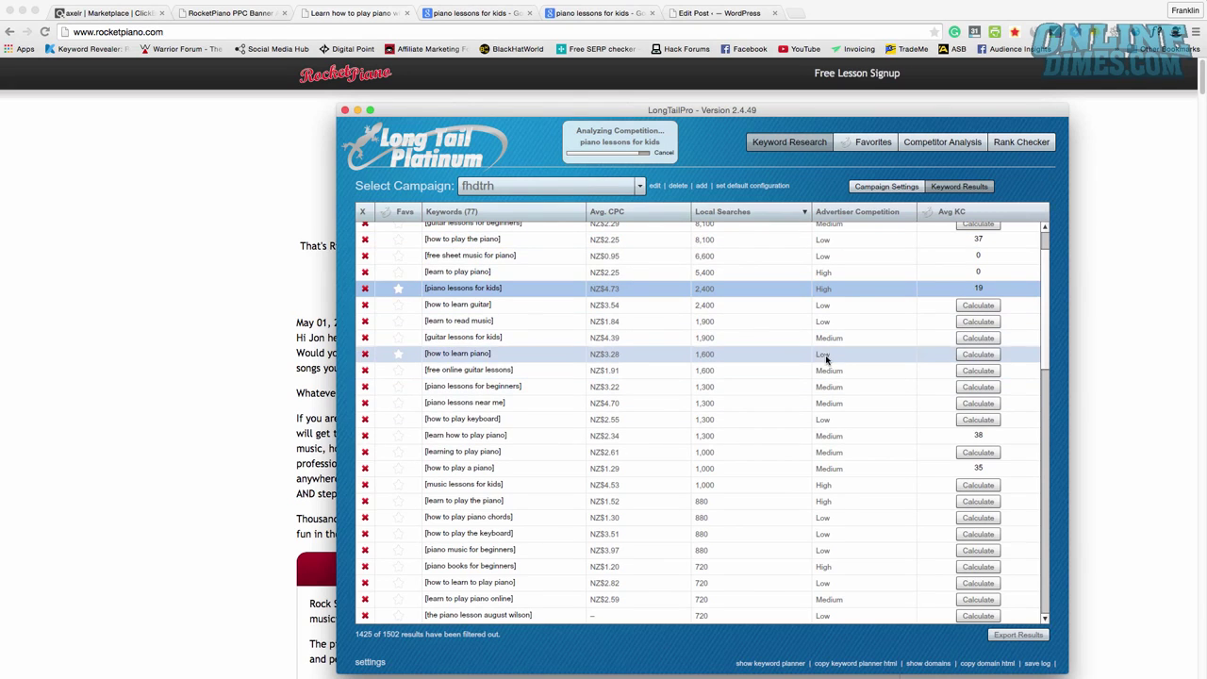
left_click(981, 357)
left_click(981, 370)
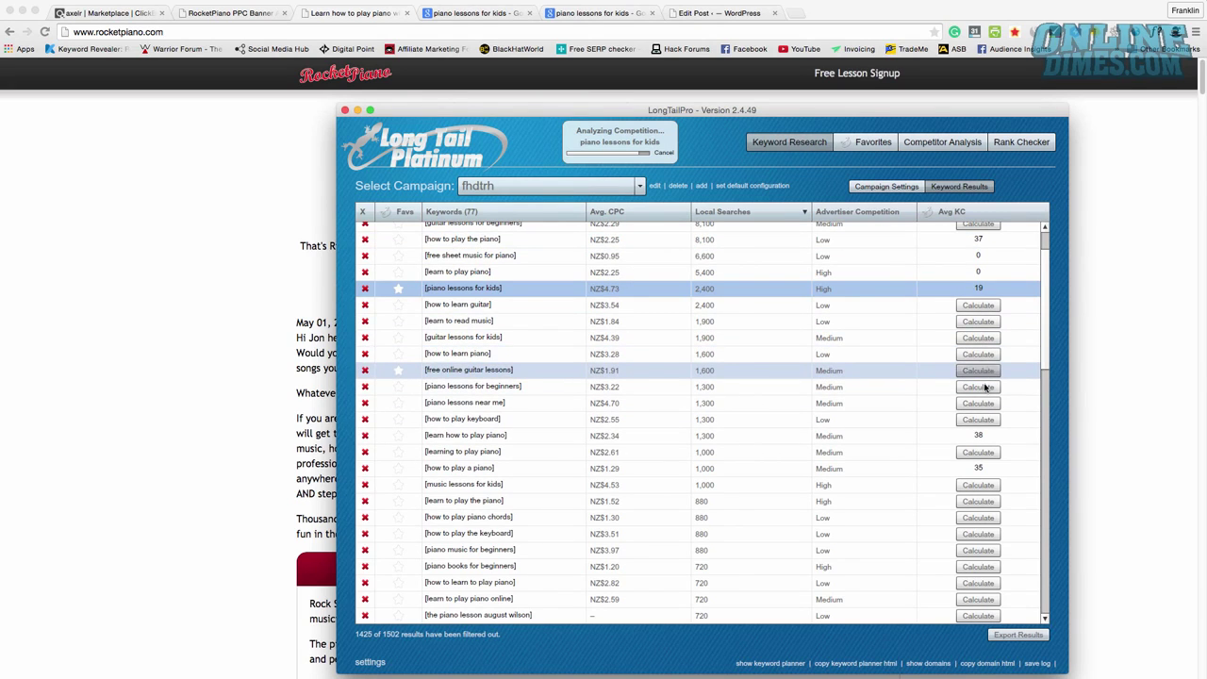
- Examine the competing pages for "piano lessons for kids" in the competitor analysis, resizing the URL column to read the full addresses
left_click(936, 145)
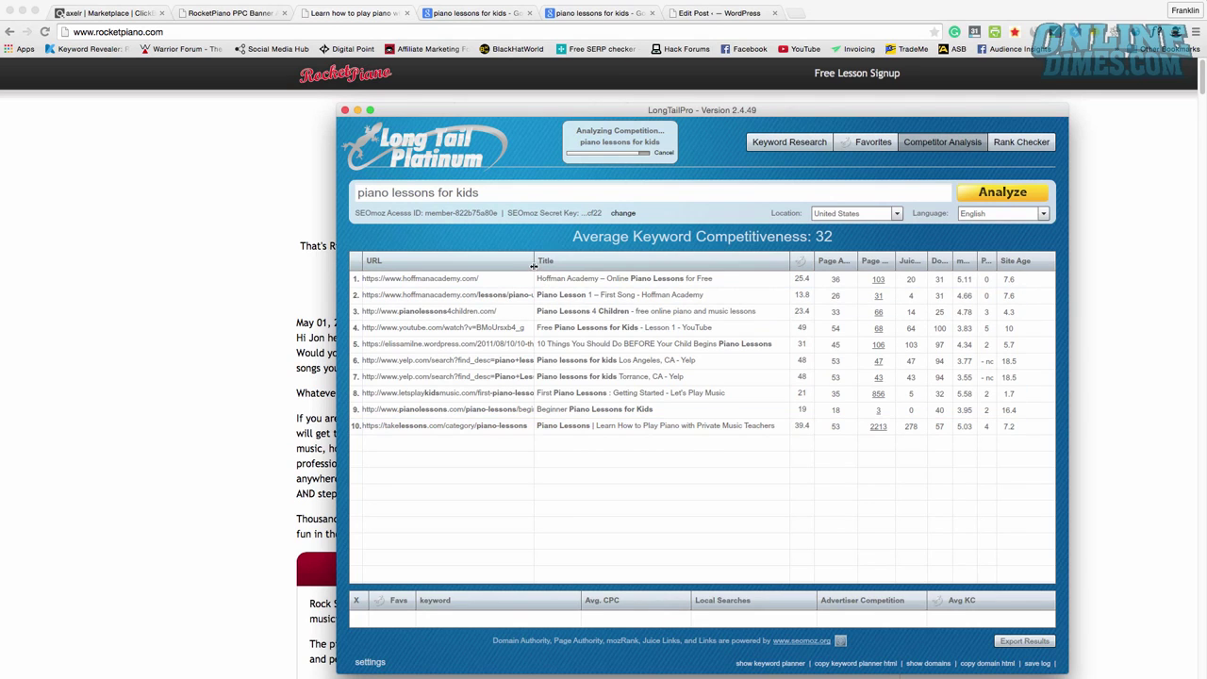
left_click_drag(534, 267, 695, 269)
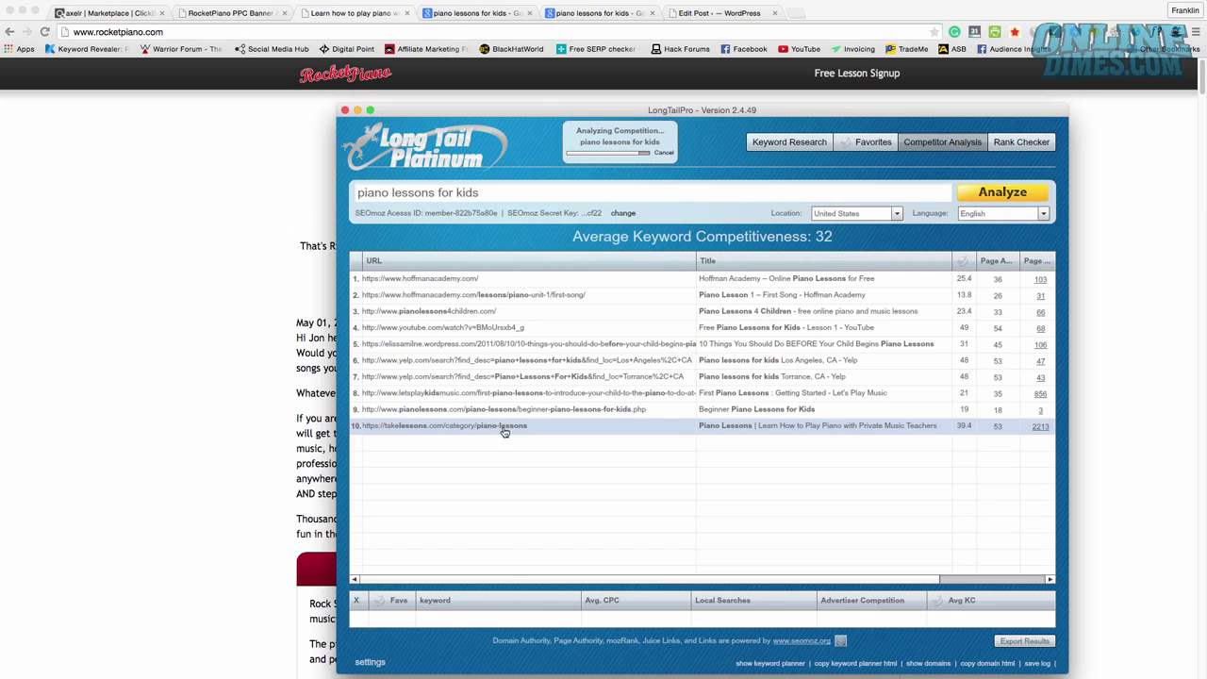
left_click_drag(696, 260, 582, 259)
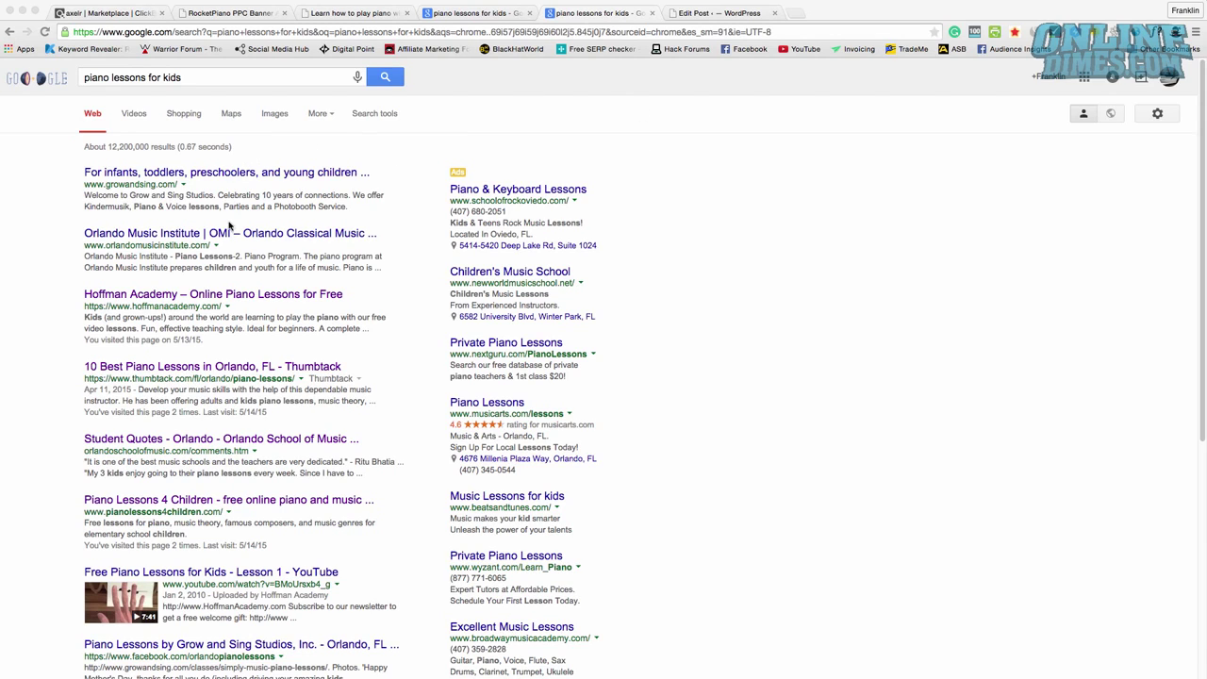
- Compare the google.com and google.co.nz search results for "piano lessons for kids" in the browser
scroll(229, 216, "down", 1)
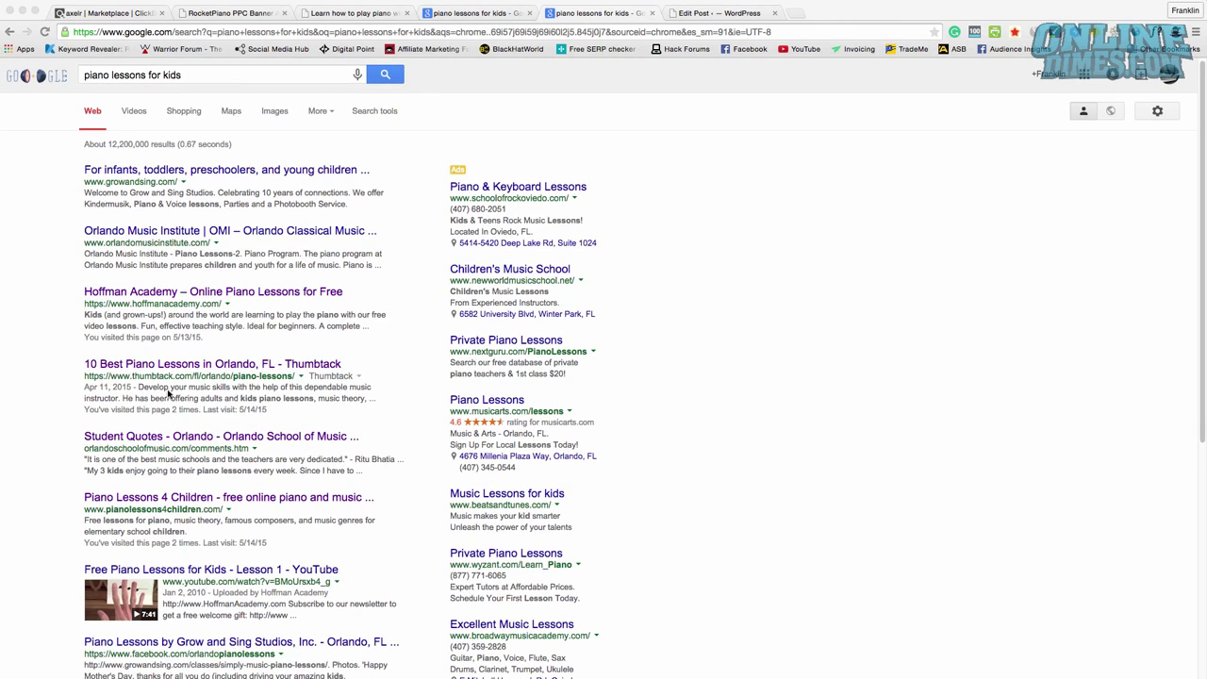
left_click(462, 13)
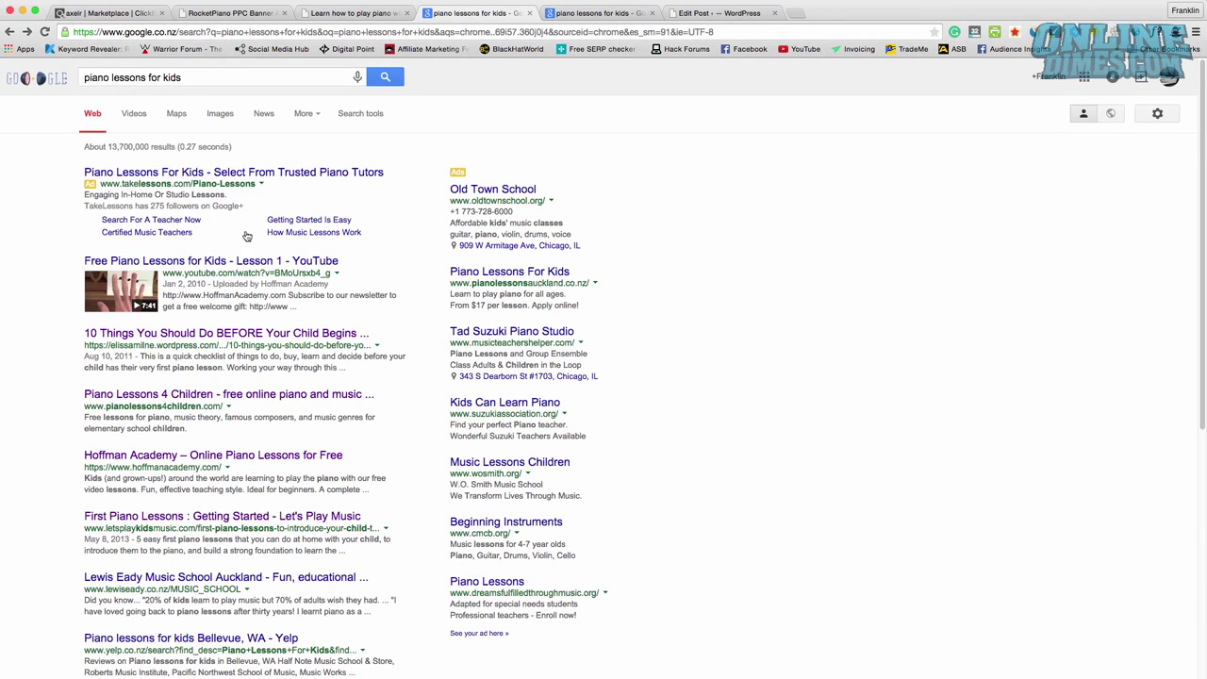
scroll(246, 244, "down", 5)
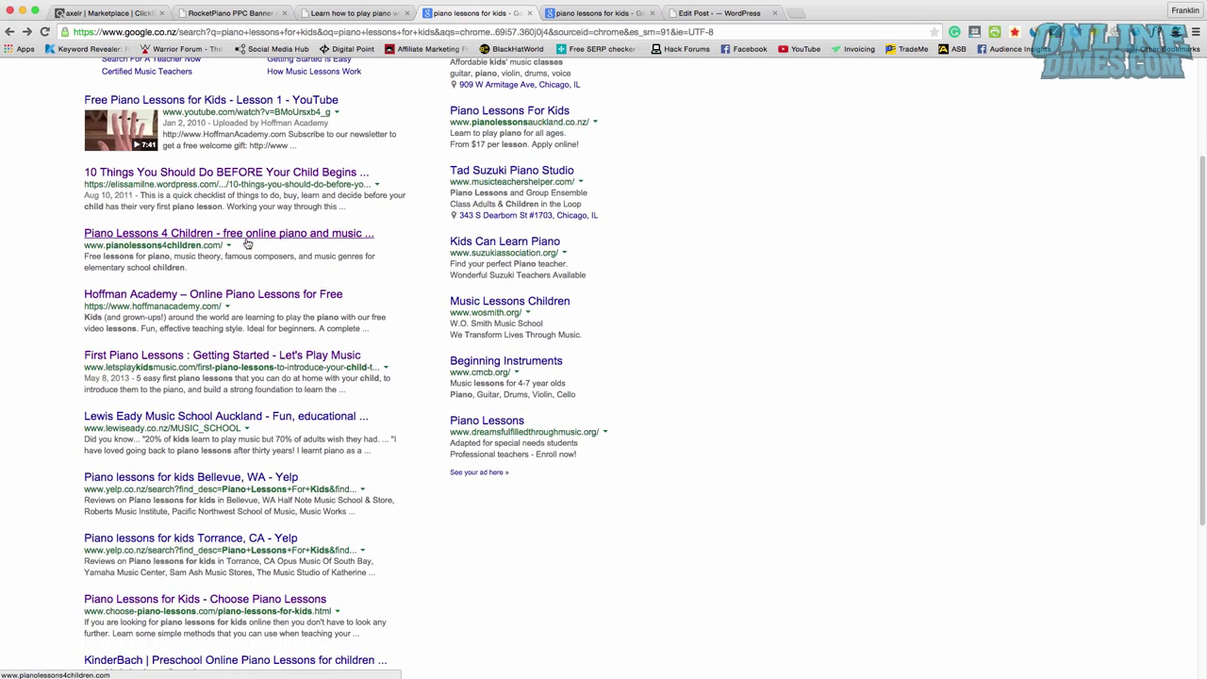
scroll(233, 395, "down", 1)
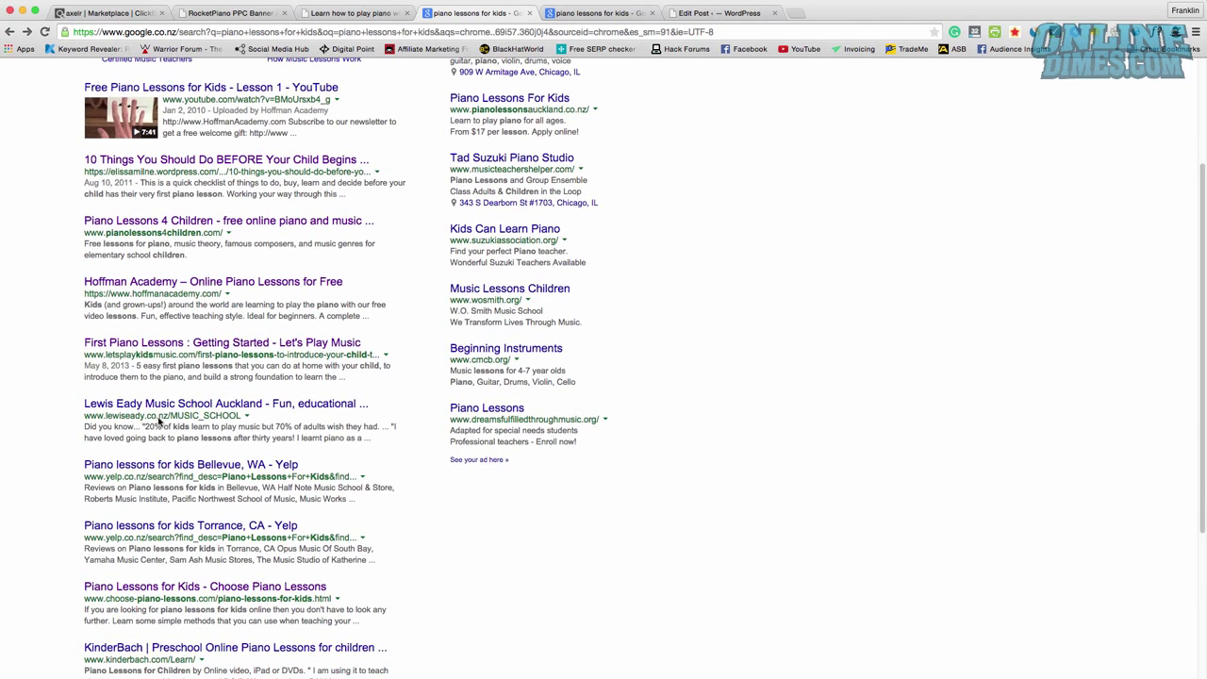
- Review the remaining google.co.nz results for "piano lessons for kids" and close that results page
scroll(165, 418, "down", 2)
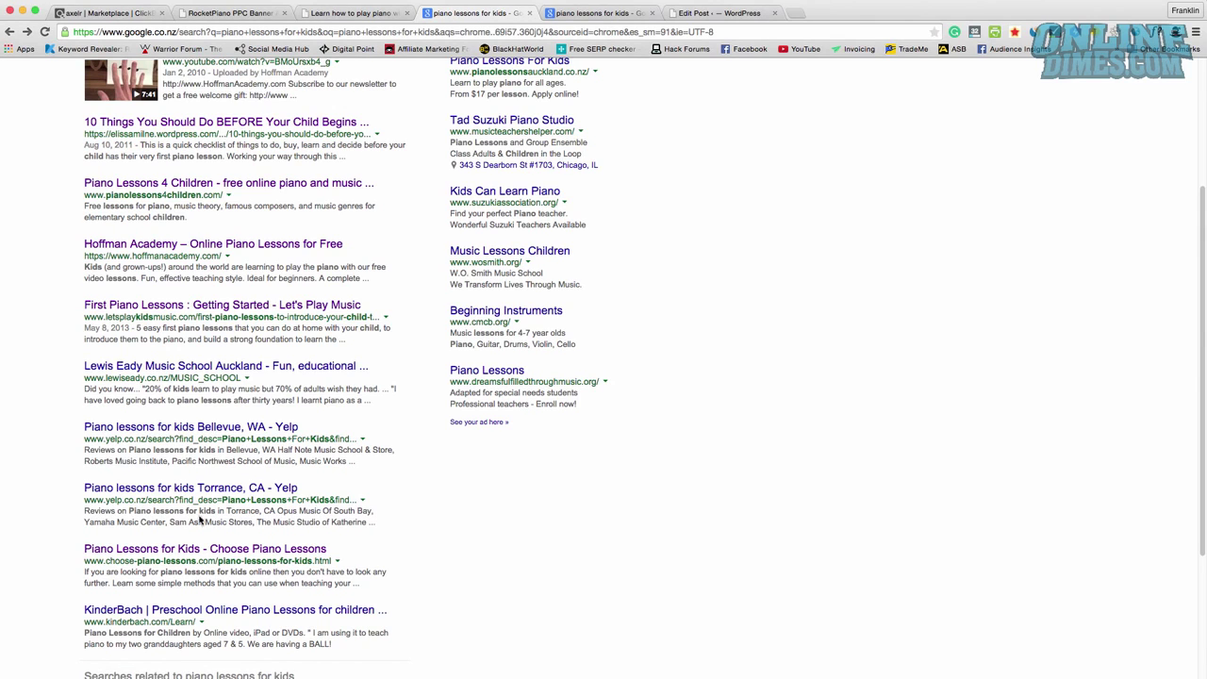
scroll(163, 589, "down", 1)
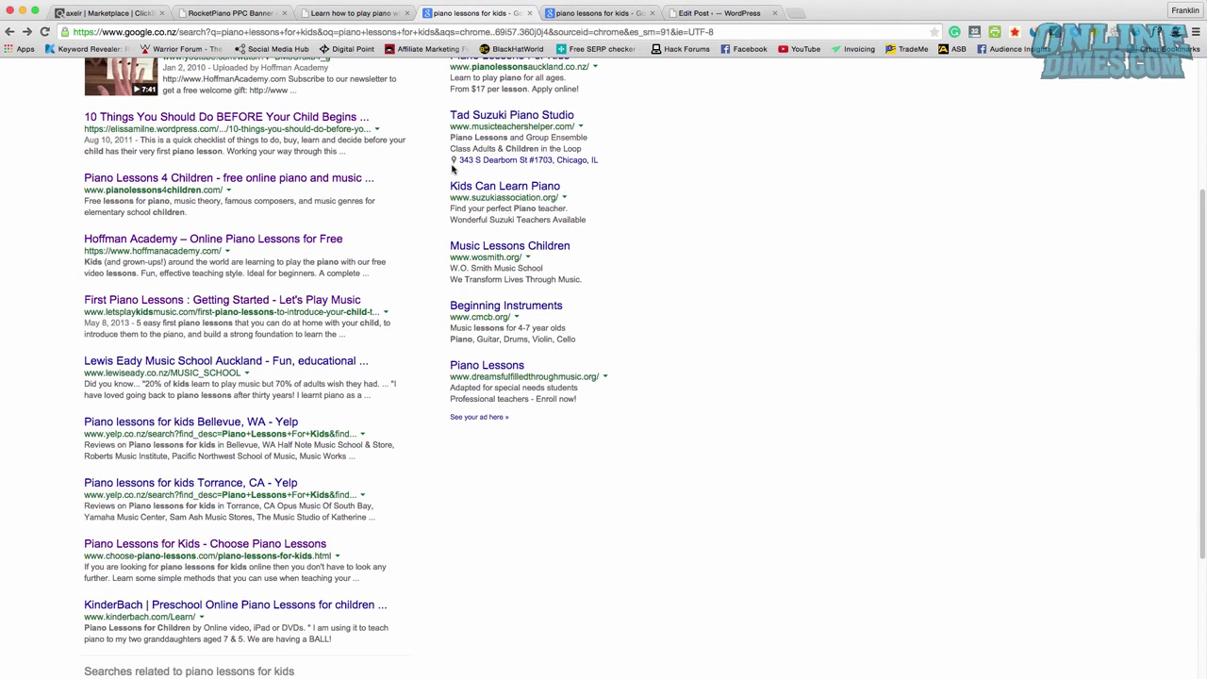
scroll(453, 168, "up", 1)
left_click(530, 13)
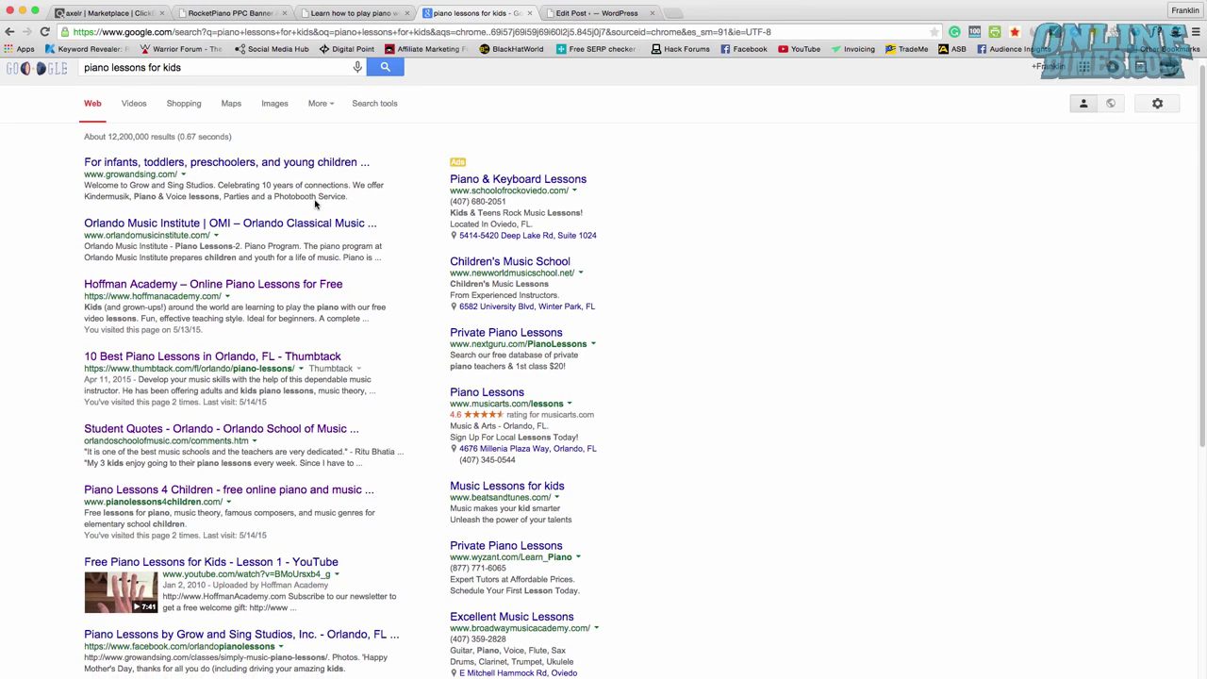
- Turn on the Moz page and domain authority metrics for the google.com results and review them for the top listings
scroll(316, 203, "down", 3)
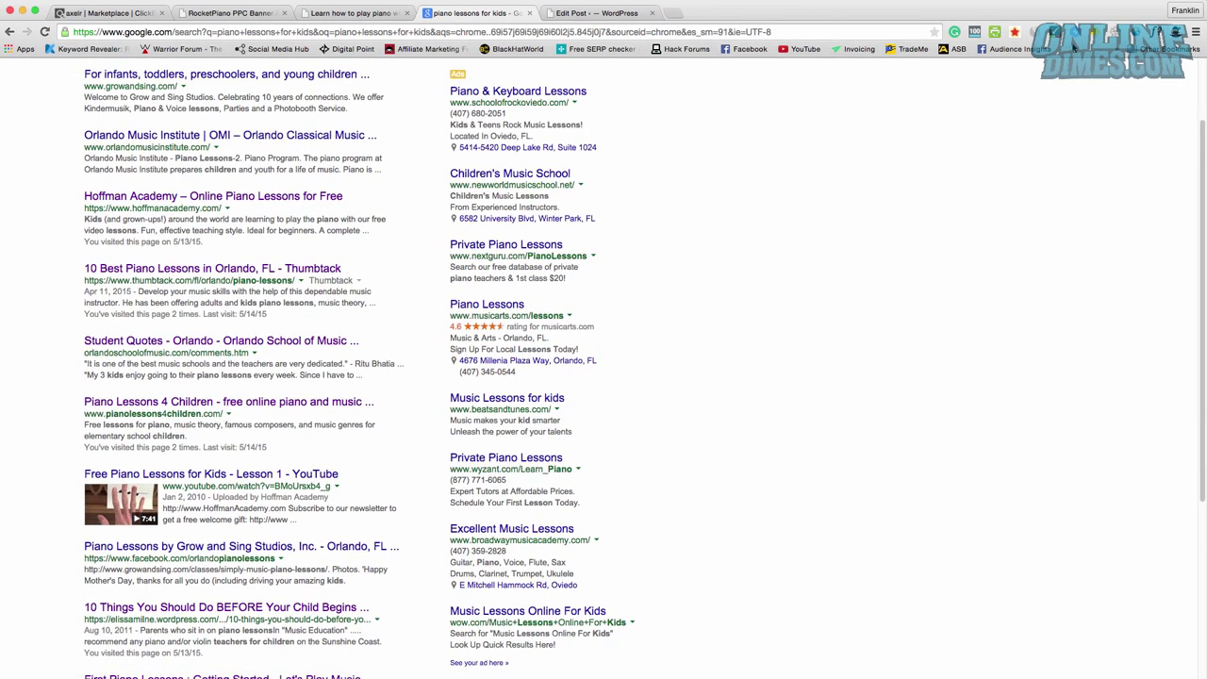
left_click(973, 36)
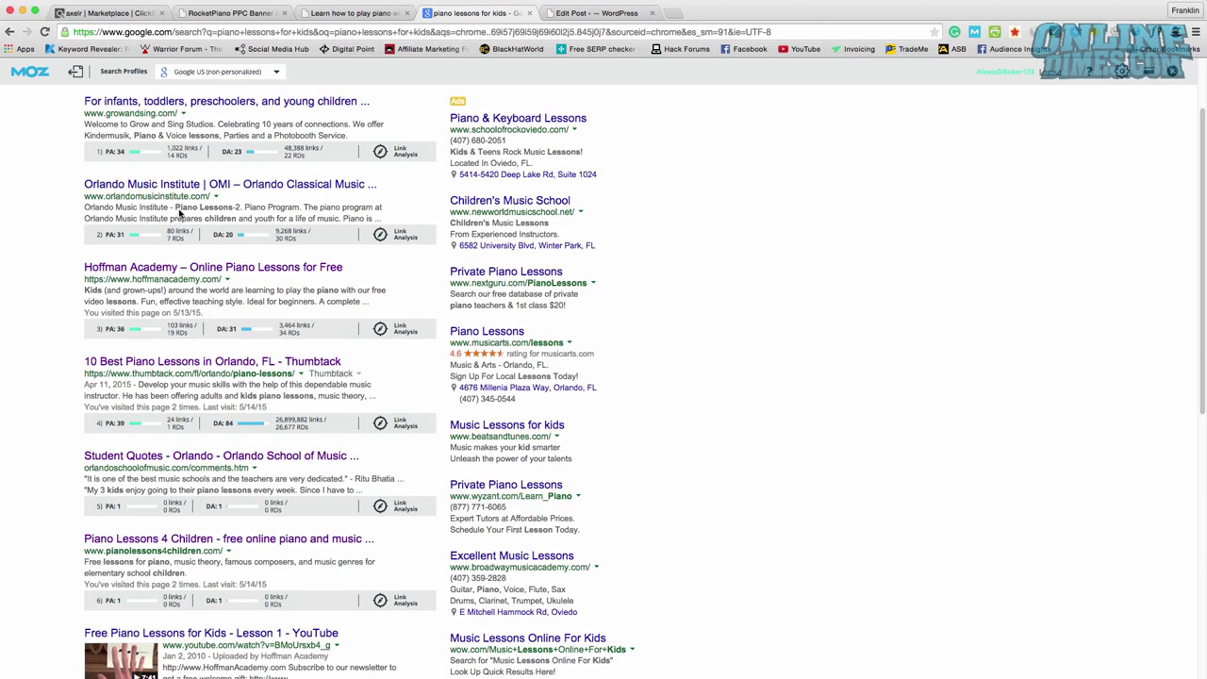
scroll(176, 200, "down", 1)
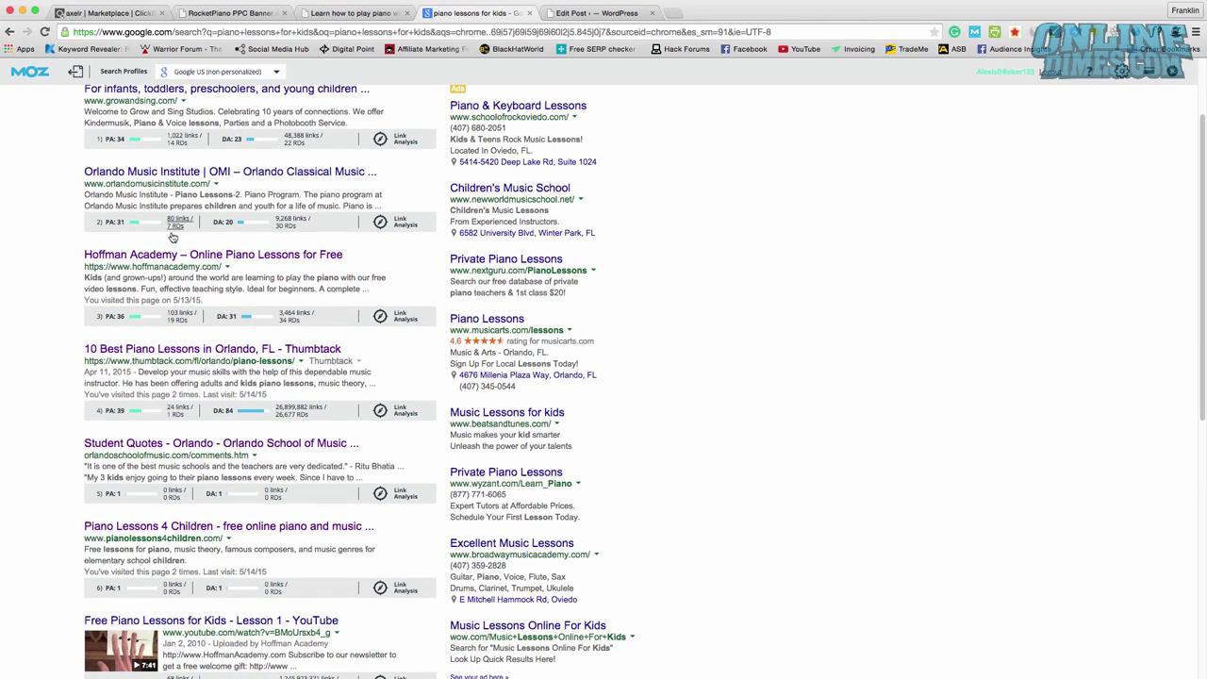
scroll(173, 162, "up", 2)
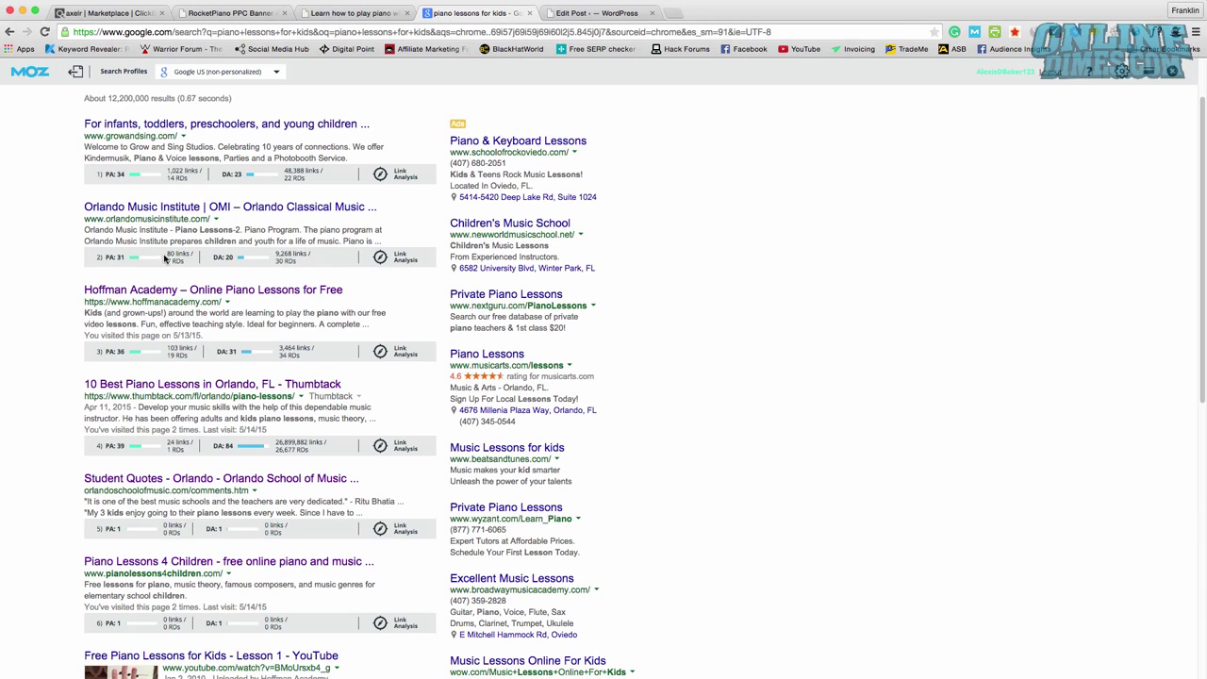
- Open the first six google.com results, from Grow and Sing Studios to Piano Lessons 4 Children, each in a new tab
right_click(184, 128)
left_click(189, 130)
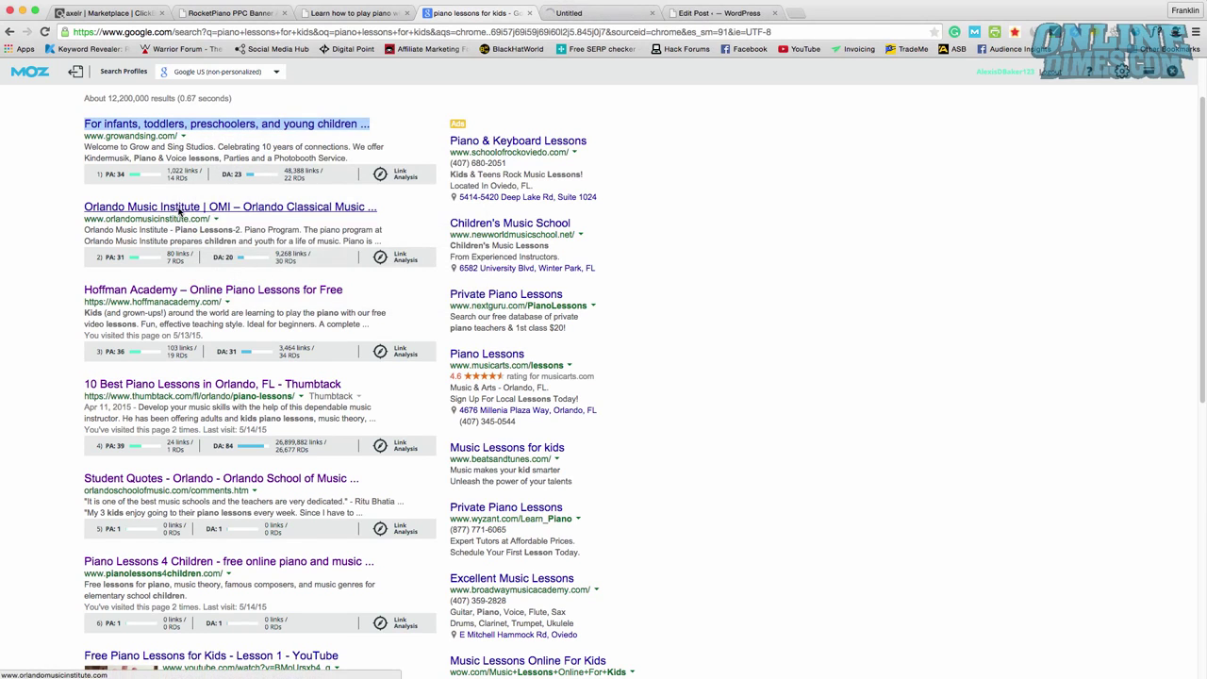
right_click(180, 209)
left_click(194, 214)
right_click(172, 290)
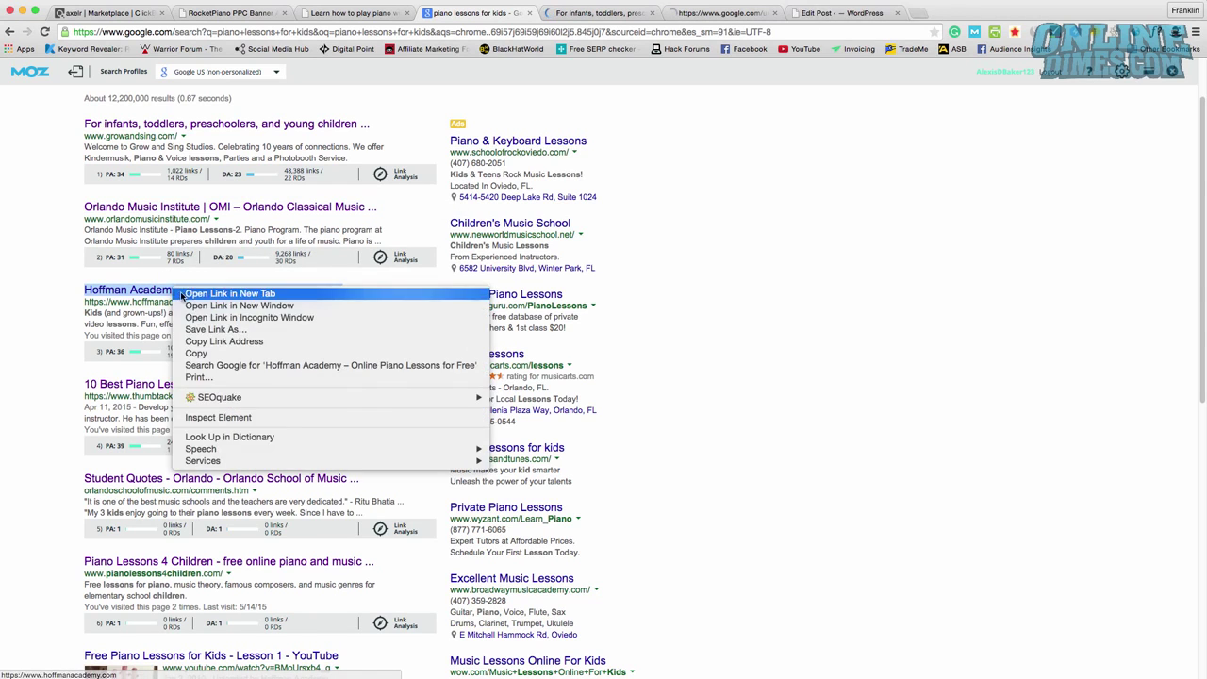
left_click(194, 294)
right_click(184, 384)
left_click(193, 388)
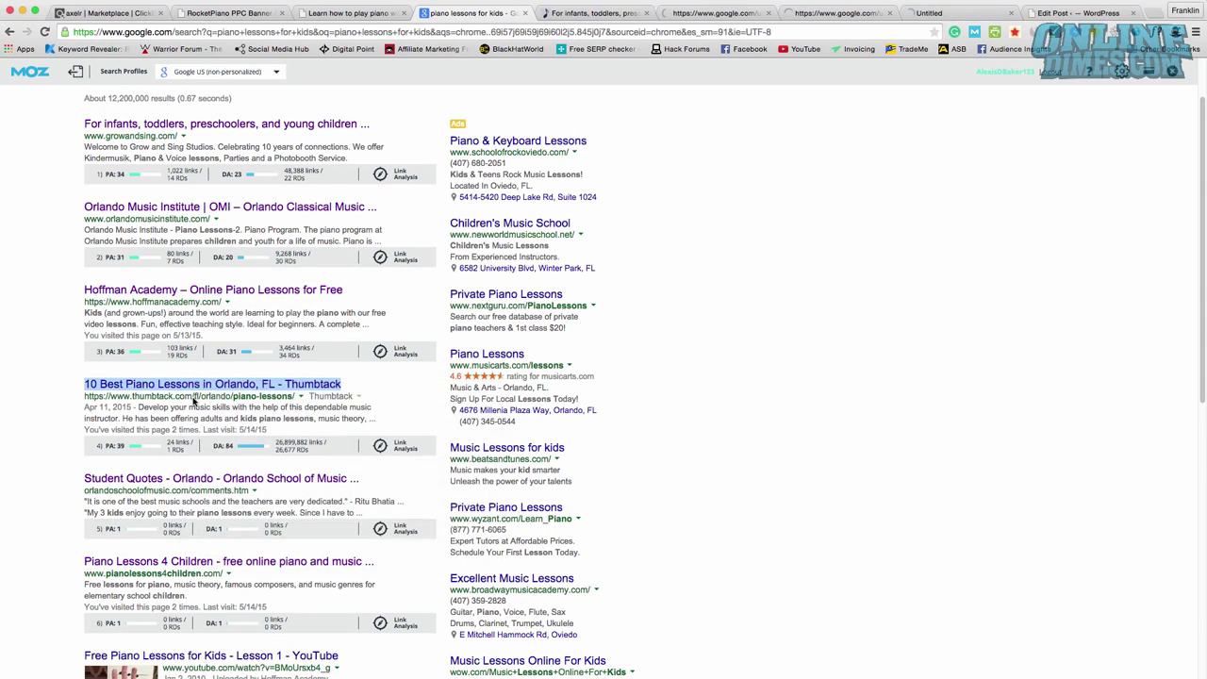
scroll(198, 401, "down", 1)
right_click(202, 413)
left_click(205, 418)
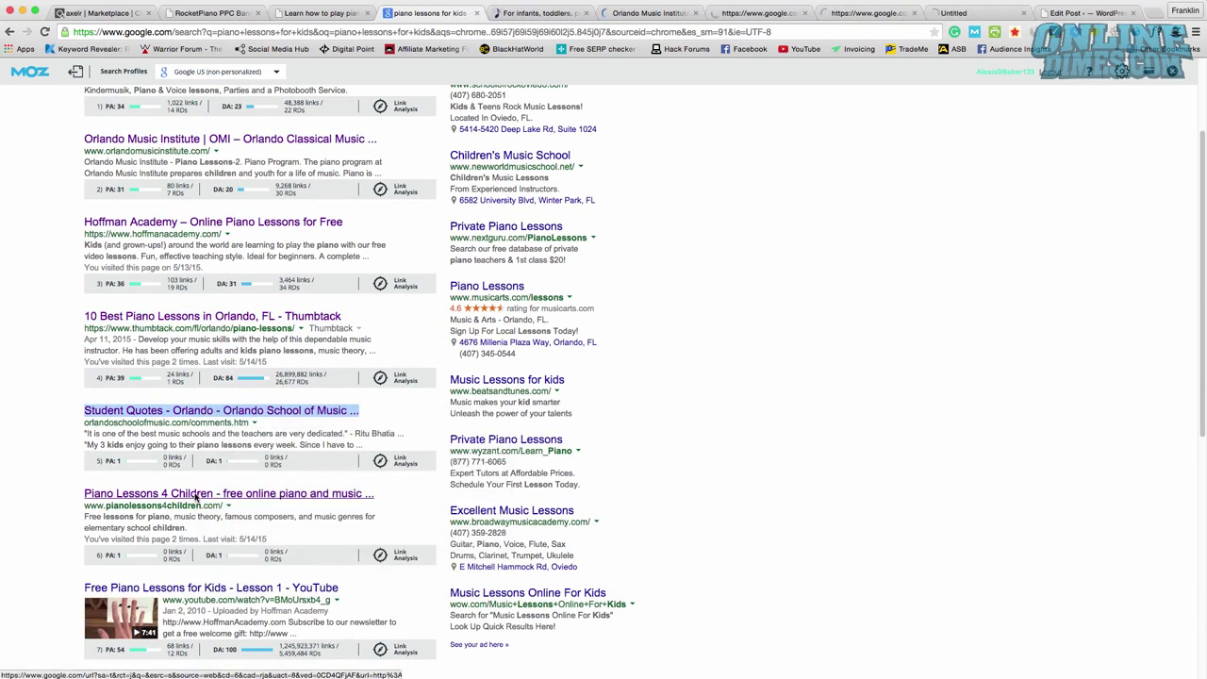
right_click(193, 494)
left_click(202, 498)
scroll(210, 467, "down", 4)
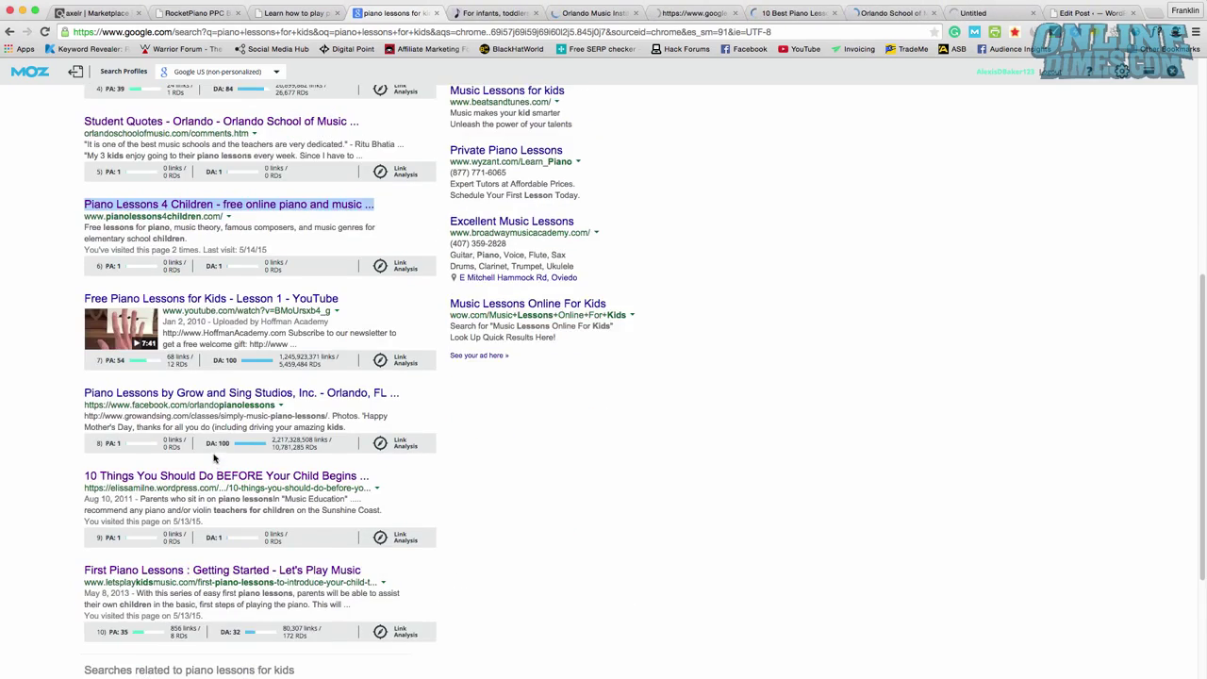
scroll(210, 462, "up", 1)
scroll(209, 453, "down", 4)
scroll(209, 443, "up", 10)
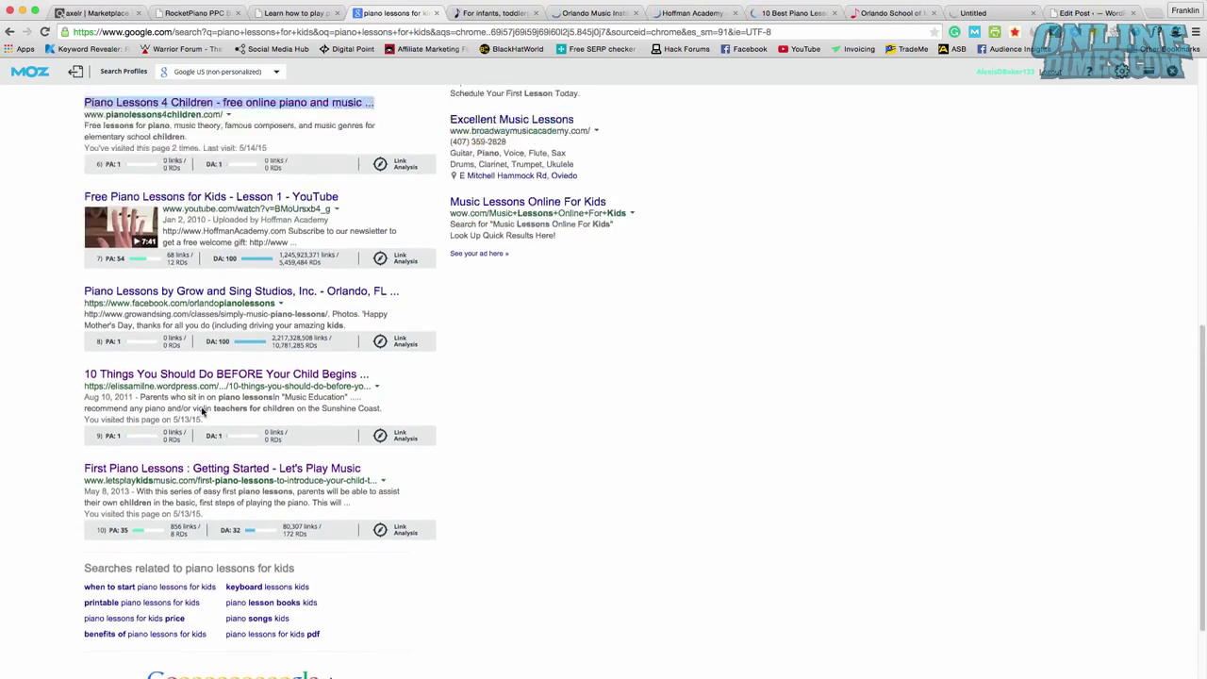
- Examine the growandsing.com homepage for its content and relevance to piano lessons for kids, and close it
left_click(488, 14)
scroll(323, 162, "down", 5)
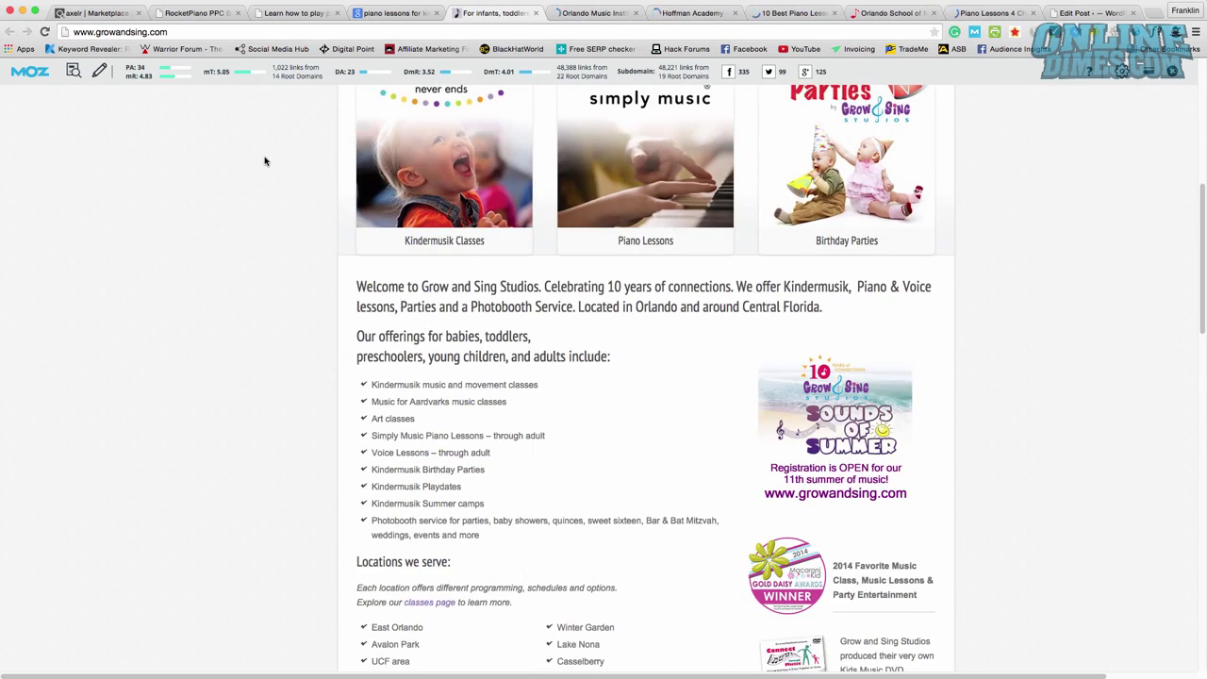
scroll(265, 162, "down", 1)
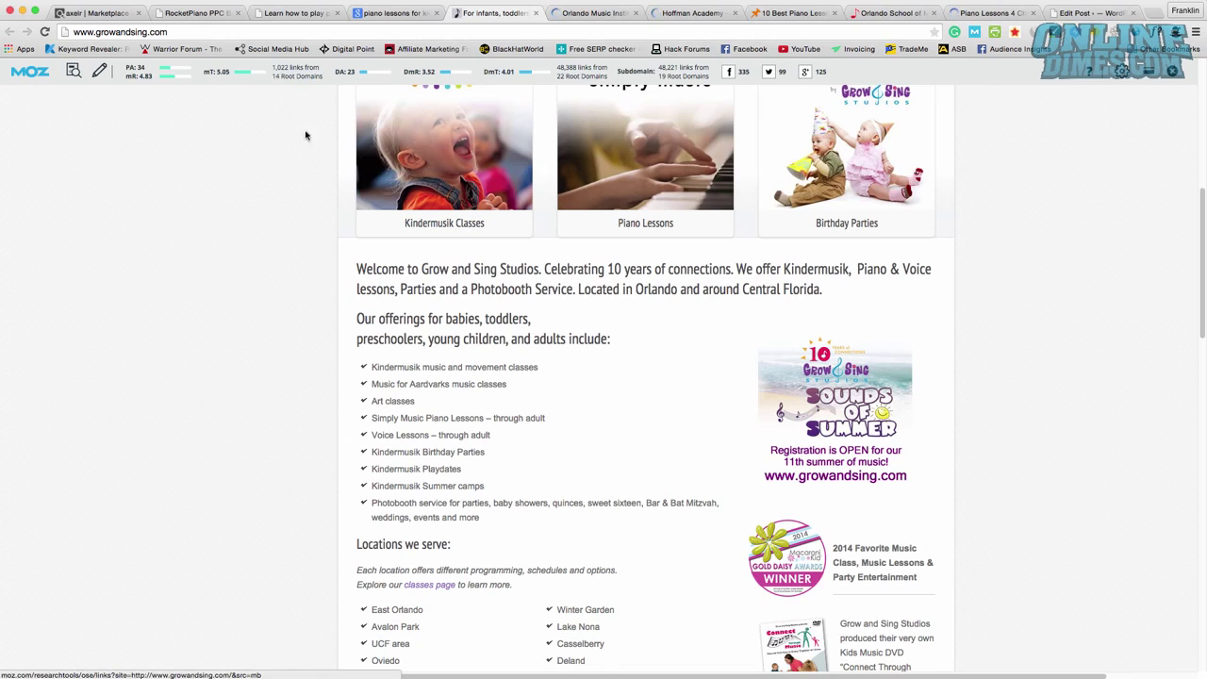
scroll(304, 151, "down", 15)
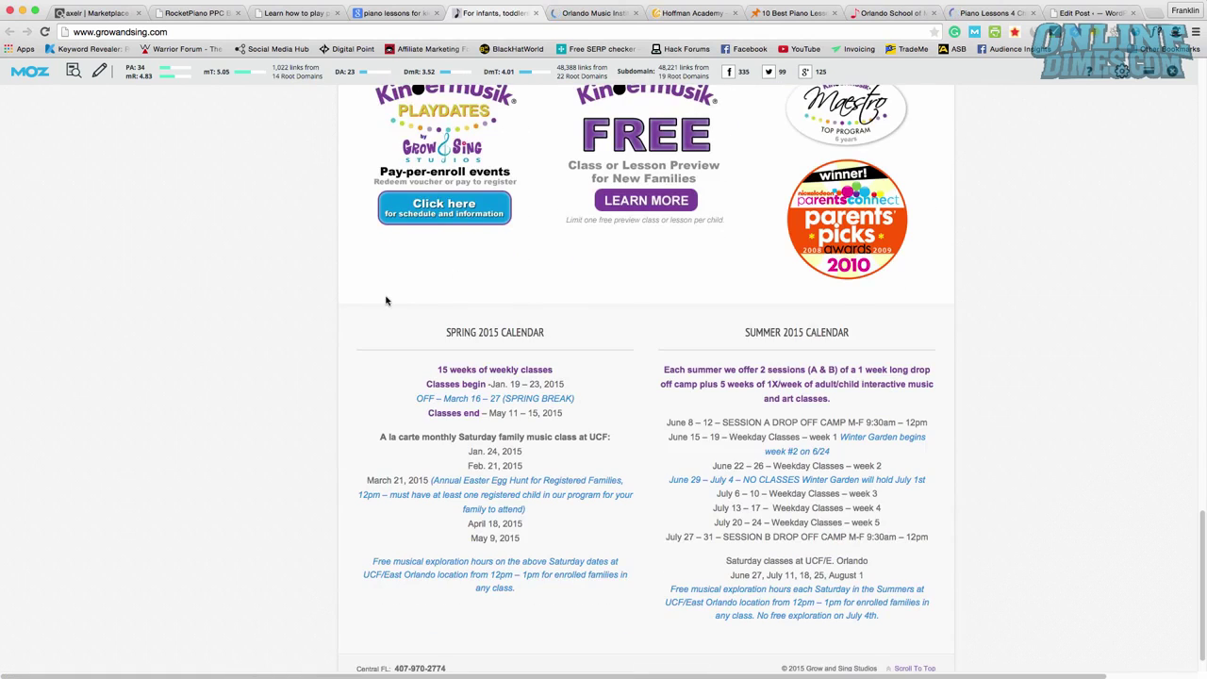
scroll(385, 299, "down", 1)
scroll(377, 302, "up", 5)
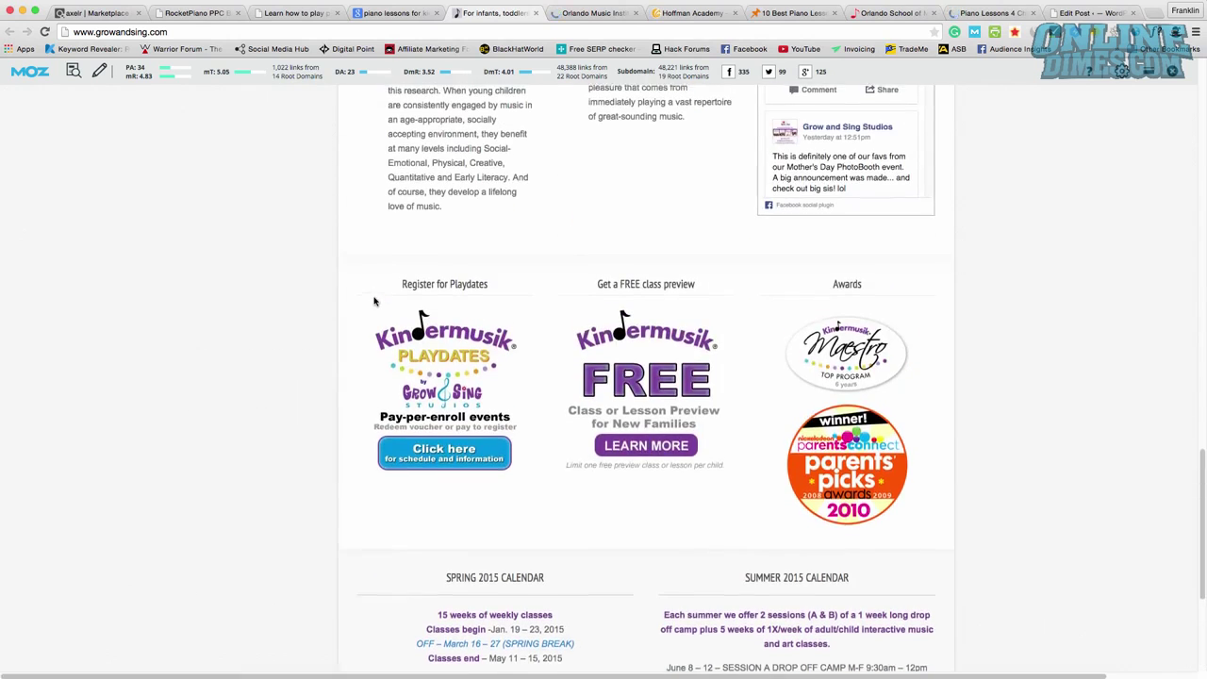
scroll(641, 311, "up", 8)
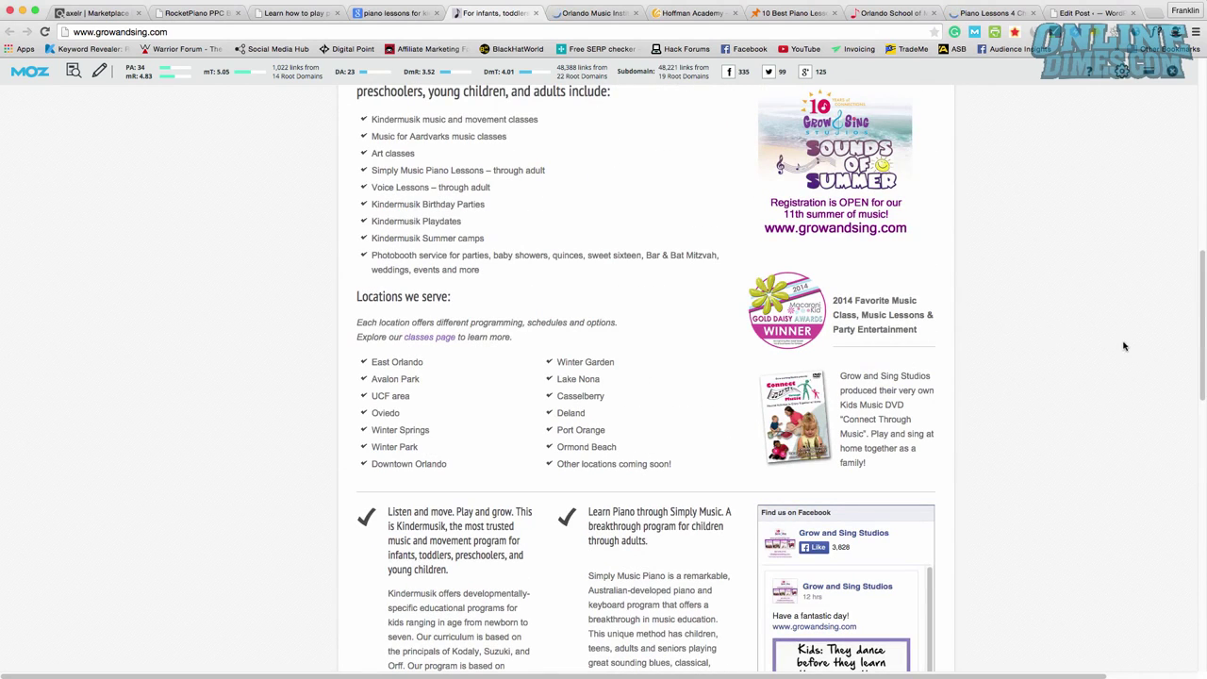
scroll(1170, 395, "down", 2)
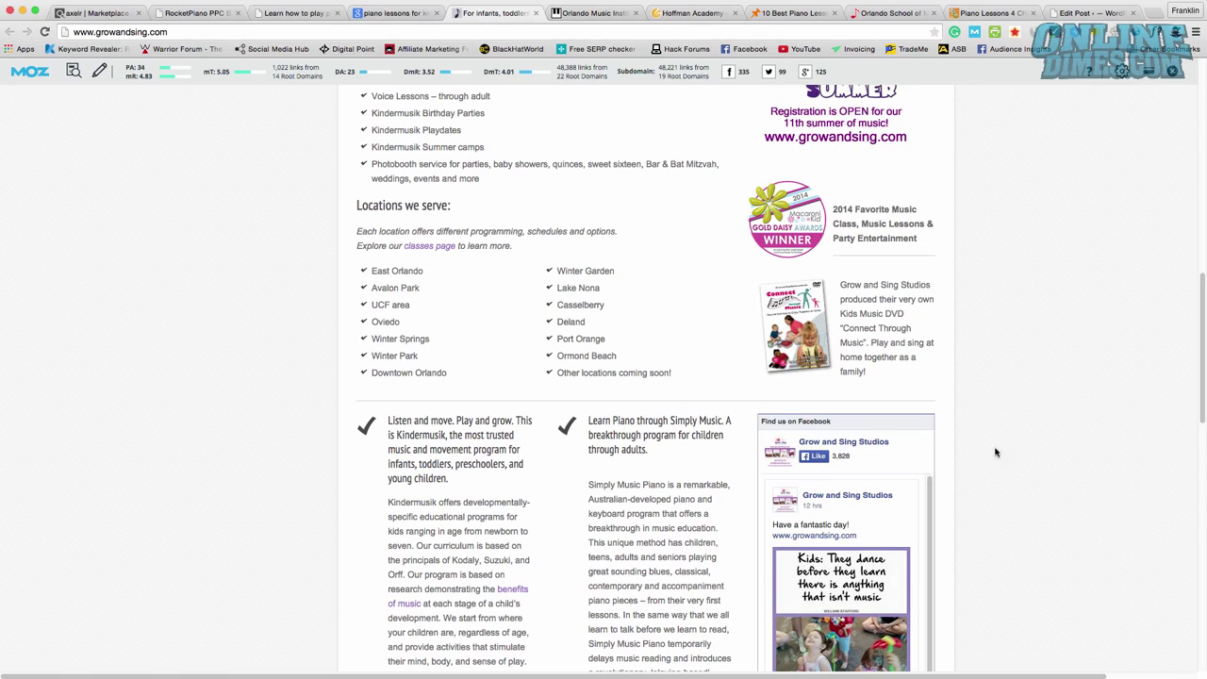
scroll(954, 198, "up", 10)
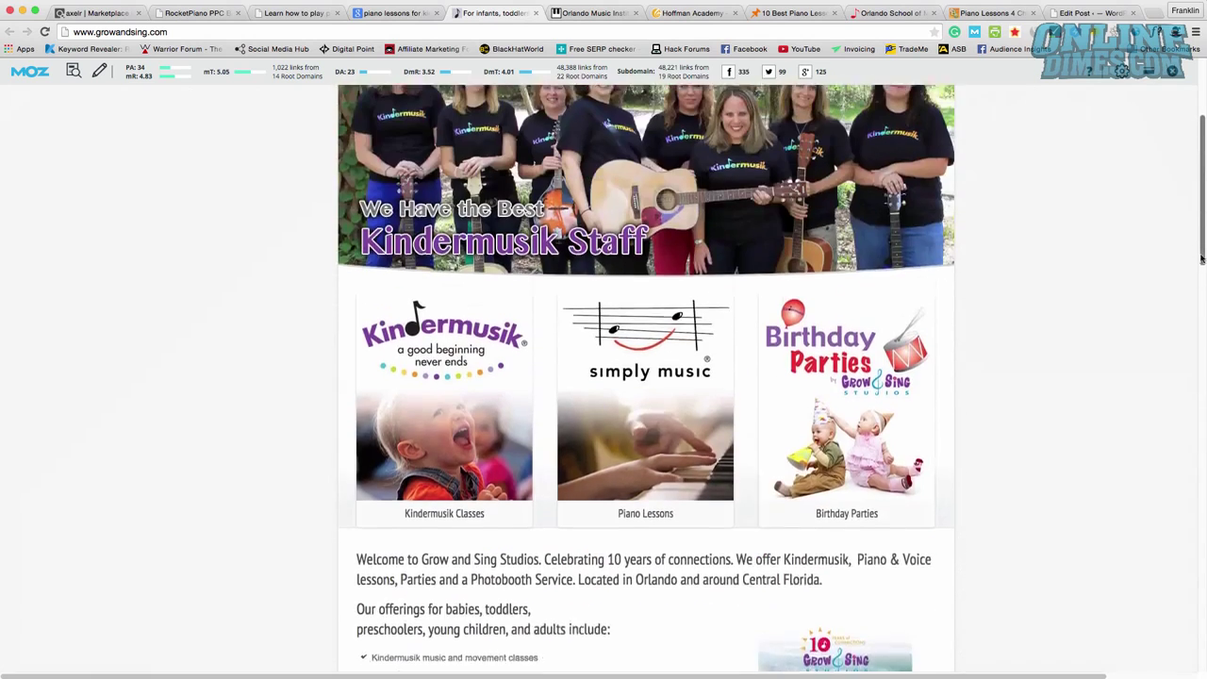
left_click(535, 13)
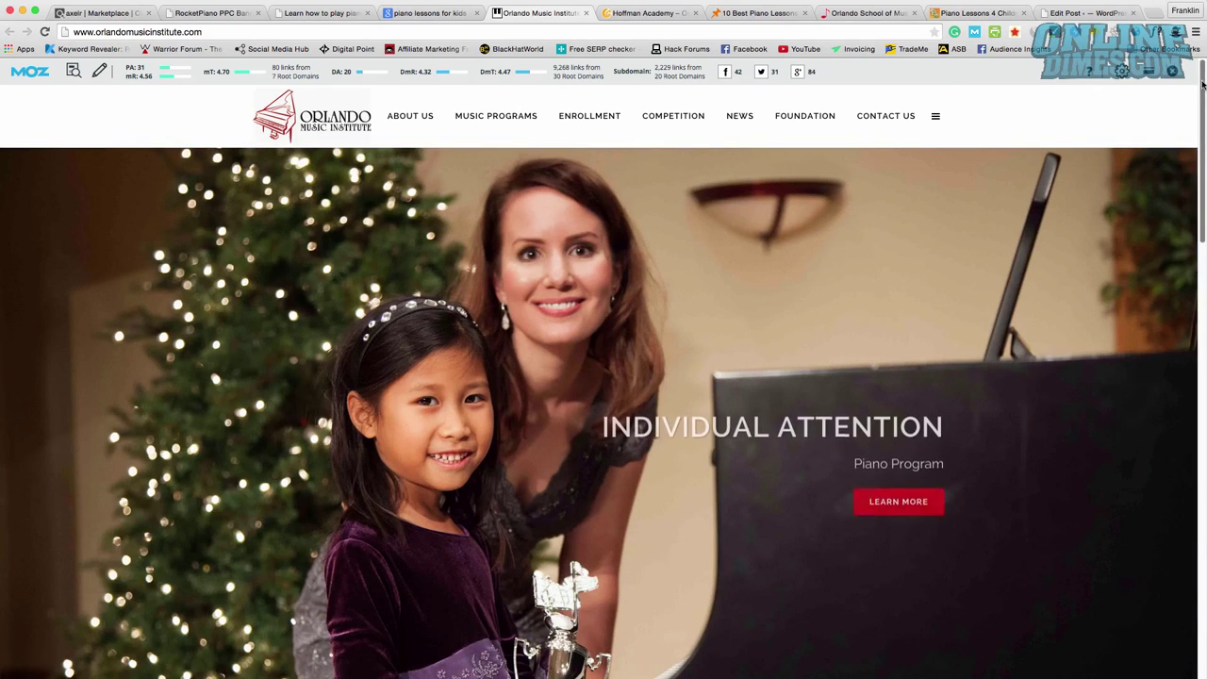
- Examine the Orlando Music Institute homepage down to its Twitter feed, and close it
scroll(1179, 288, "down", 5)
scroll(1178, 287, "down", 15)
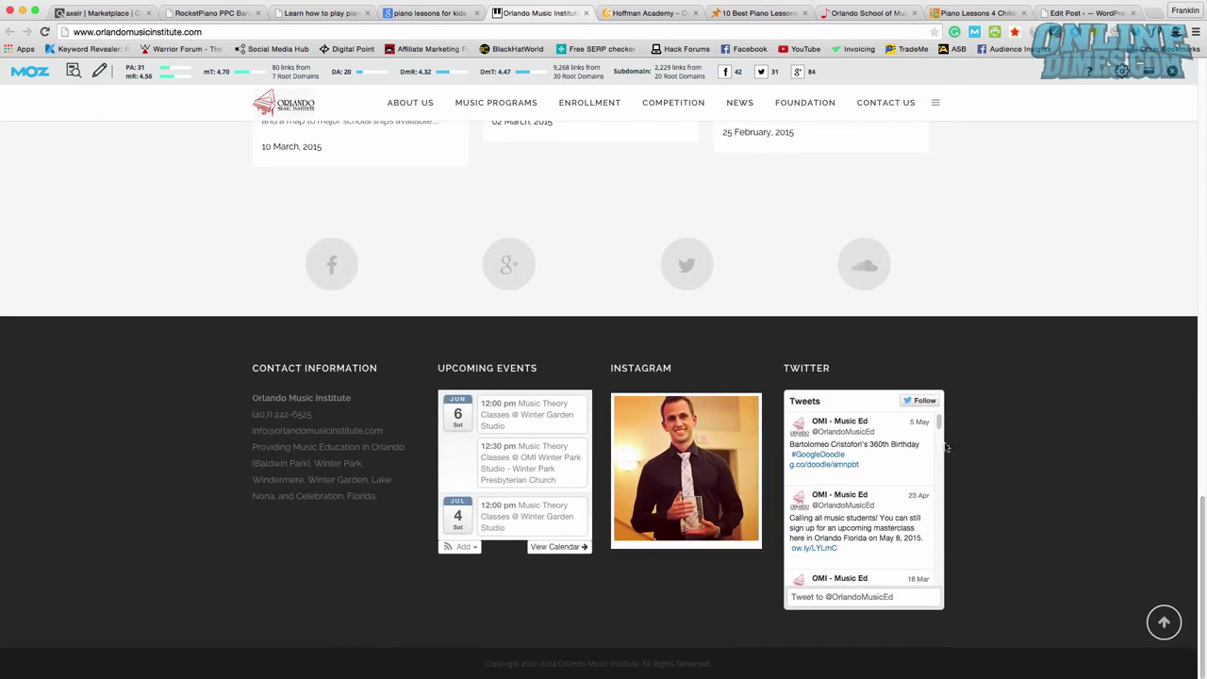
left_click_drag(939, 429, 939, 575)
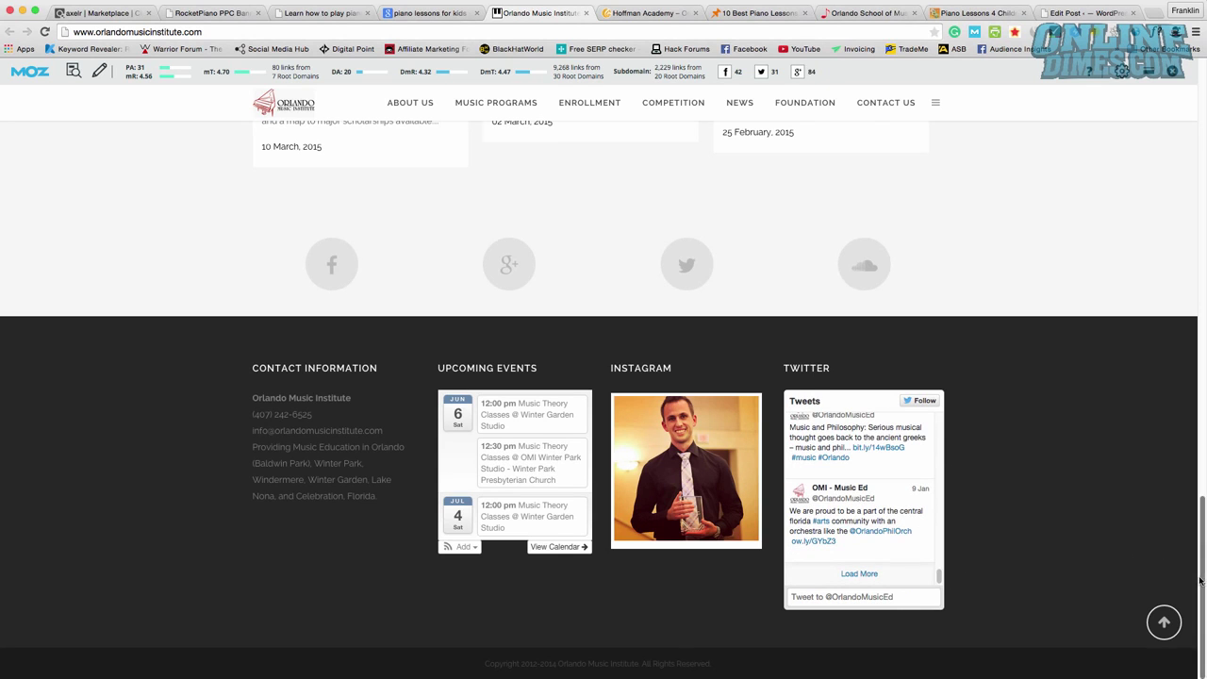
left_click_drag(1200, 580, 1184, 143)
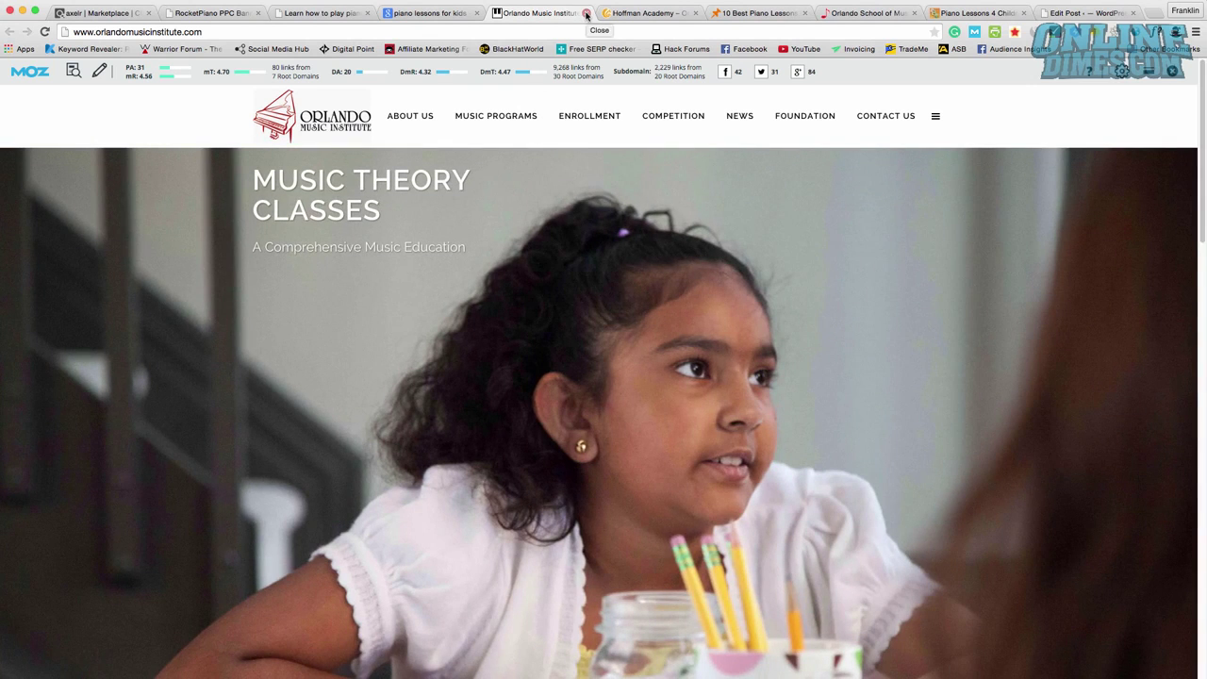
left_click(585, 16)
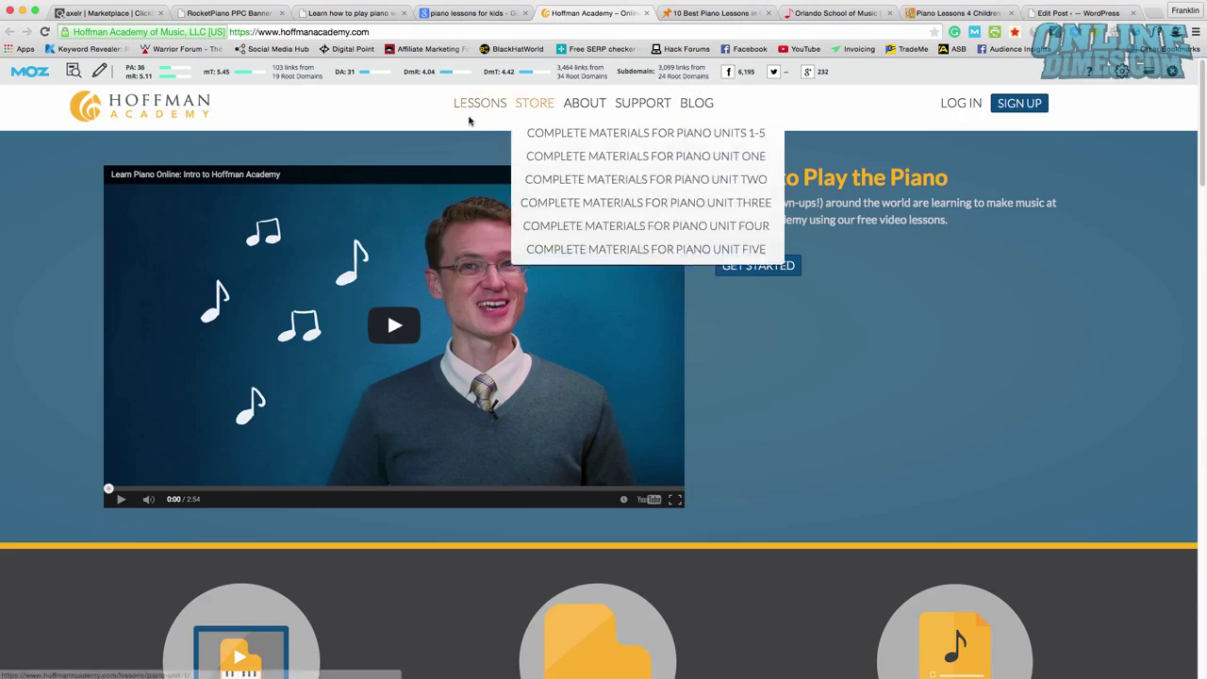
- Examine the Hoffman Academy homepage and its free video lesson offer, and close it
scroll(1201, 85, "down", 15)
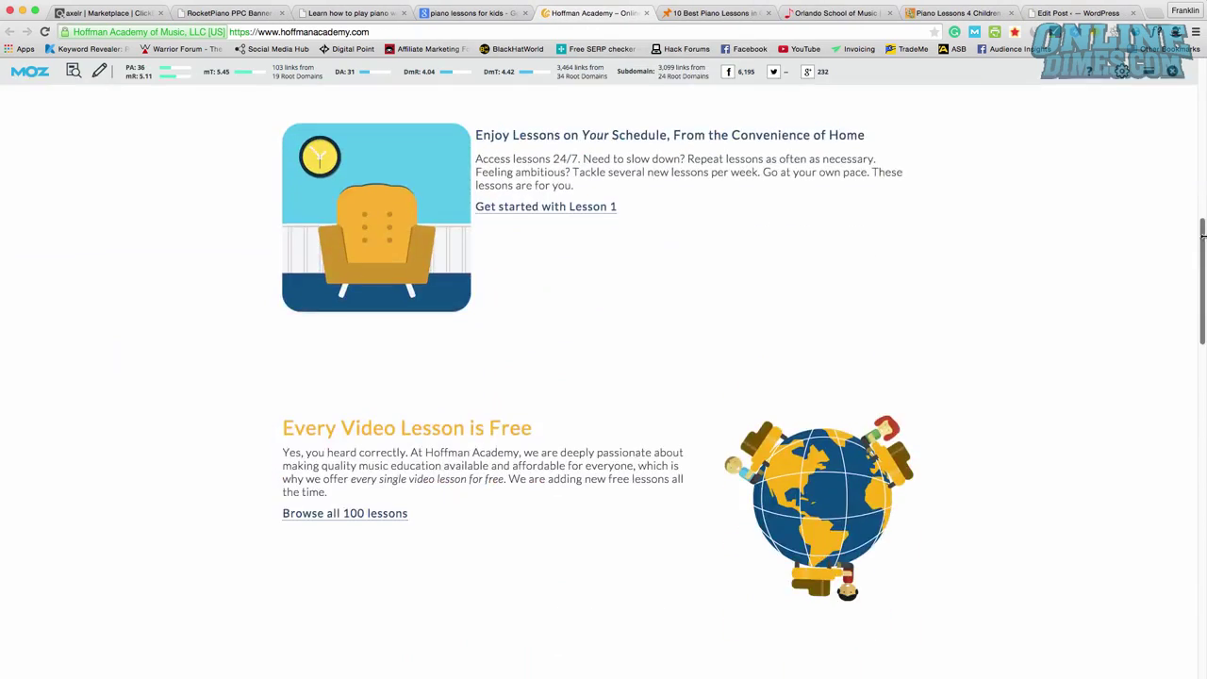
scroll(1201, 85, "up", 12)
scroll(603, 382, "up", 3)
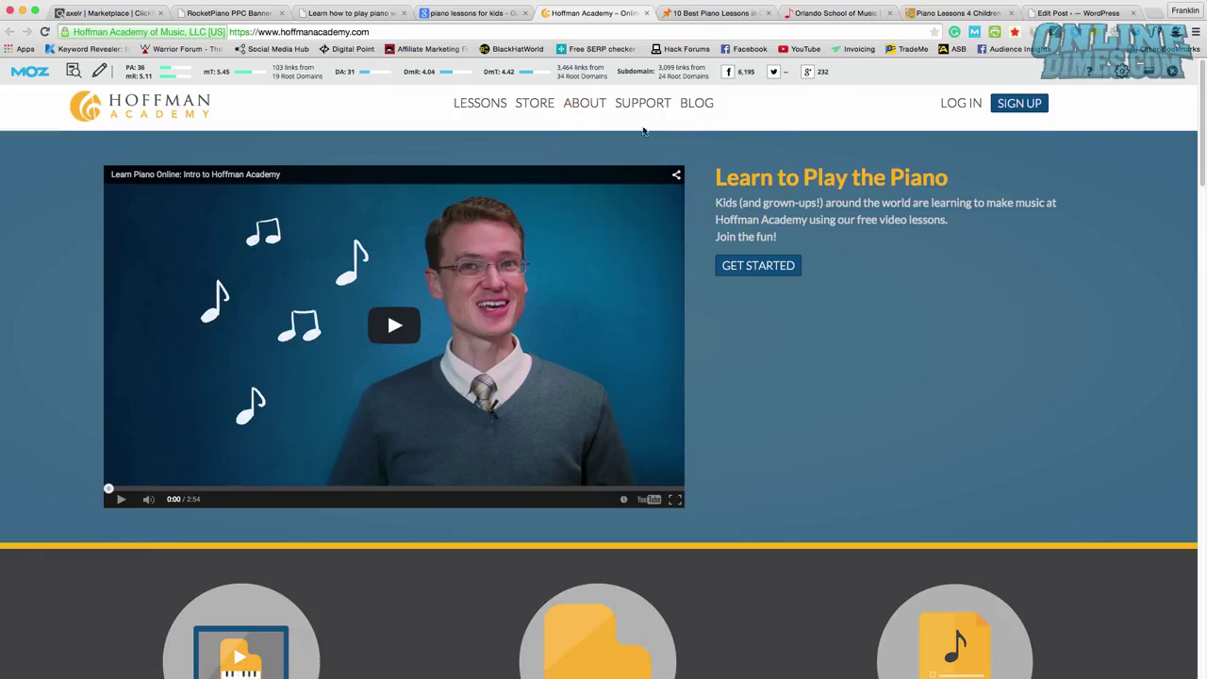
left_click(646, 13)
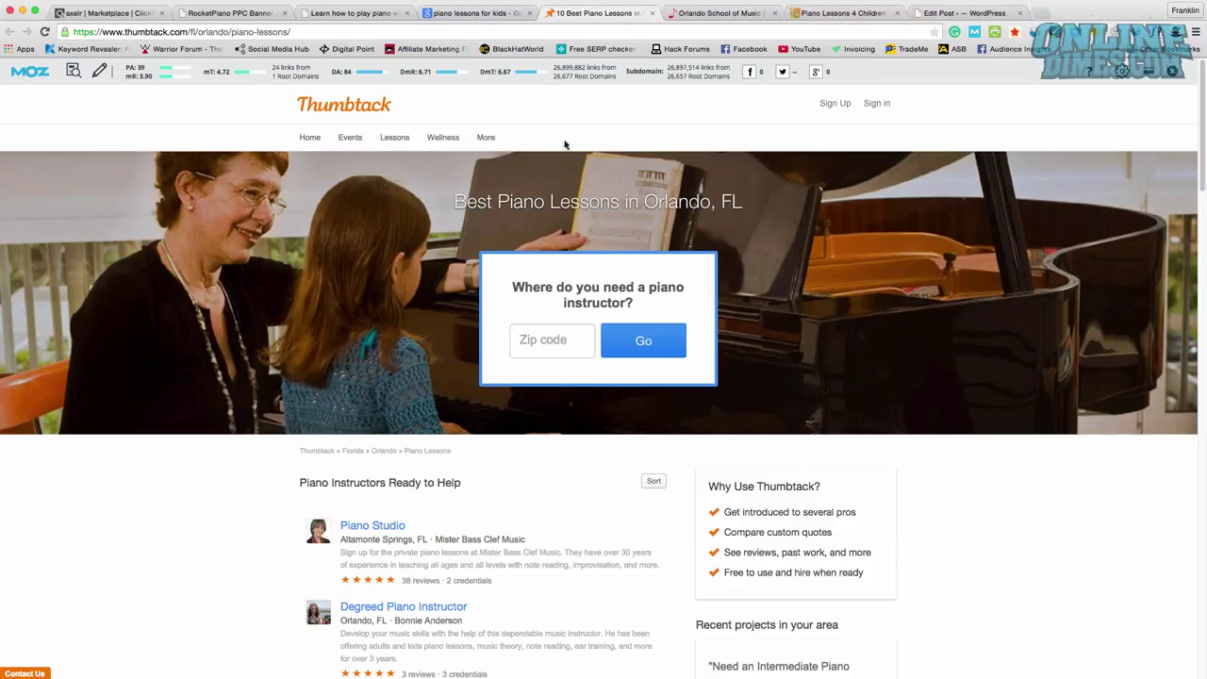
- Examine Thumbtack's listing of piano instructors in Orlando, FL, and close it
scroll(1191, 193, "down", 5)
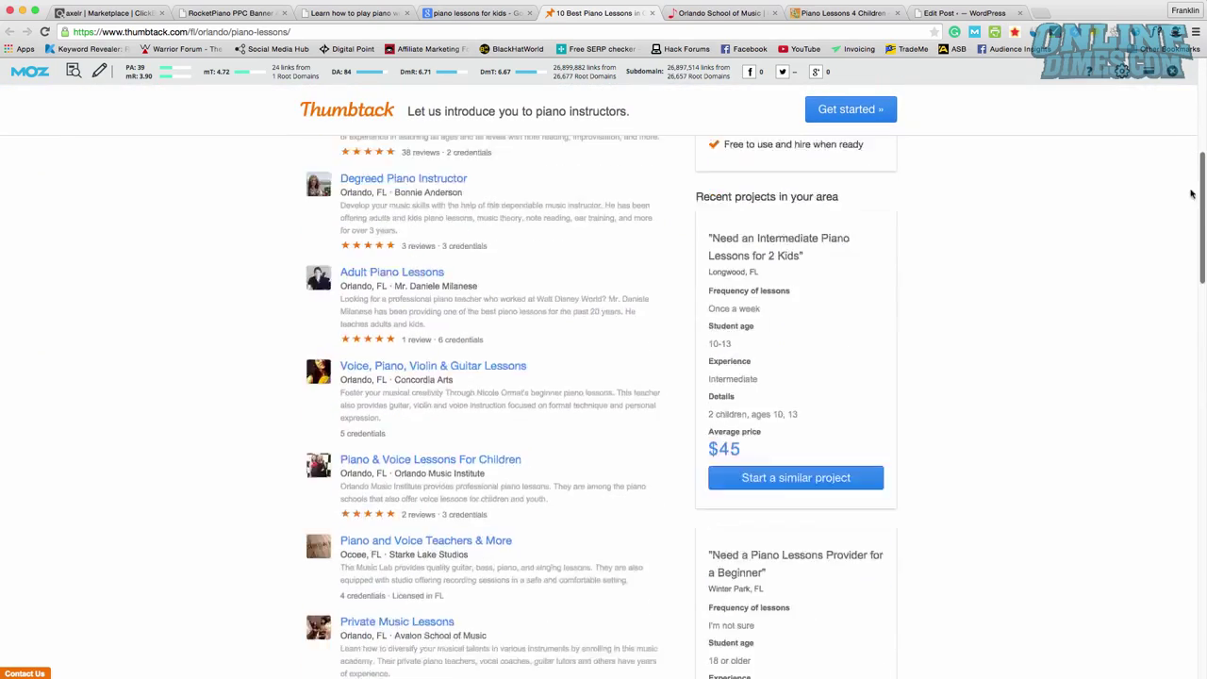
scroll(1185, 242, "up", 15)
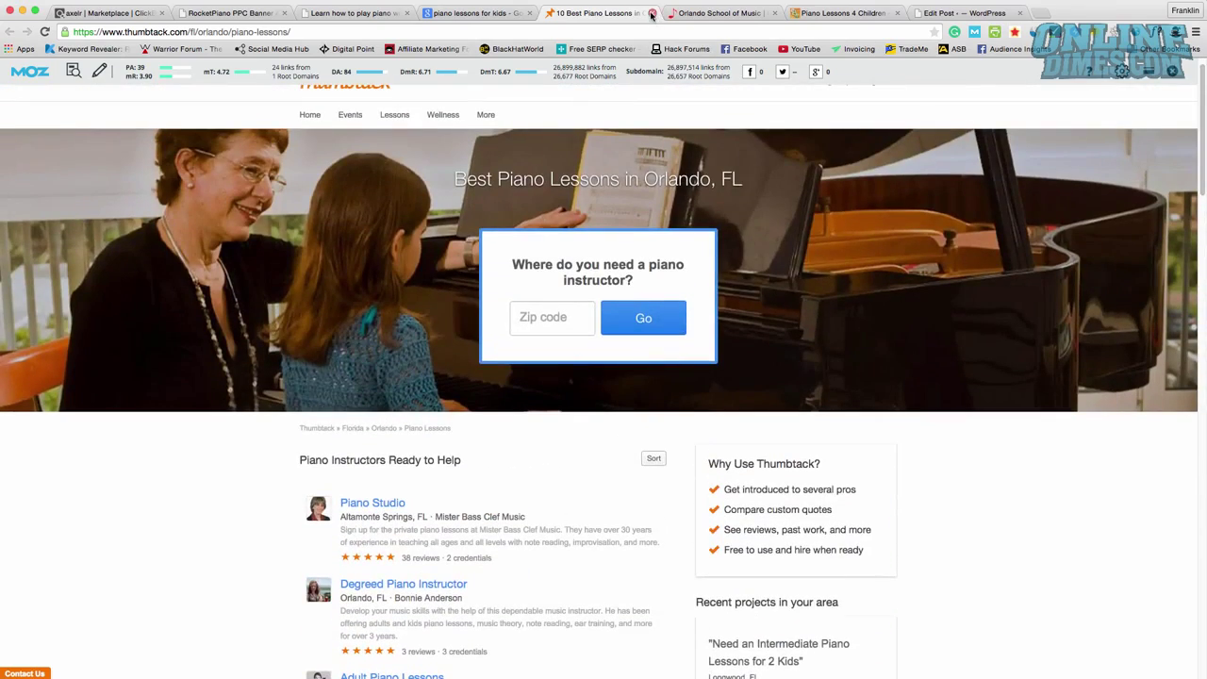
left_click(651, 14)
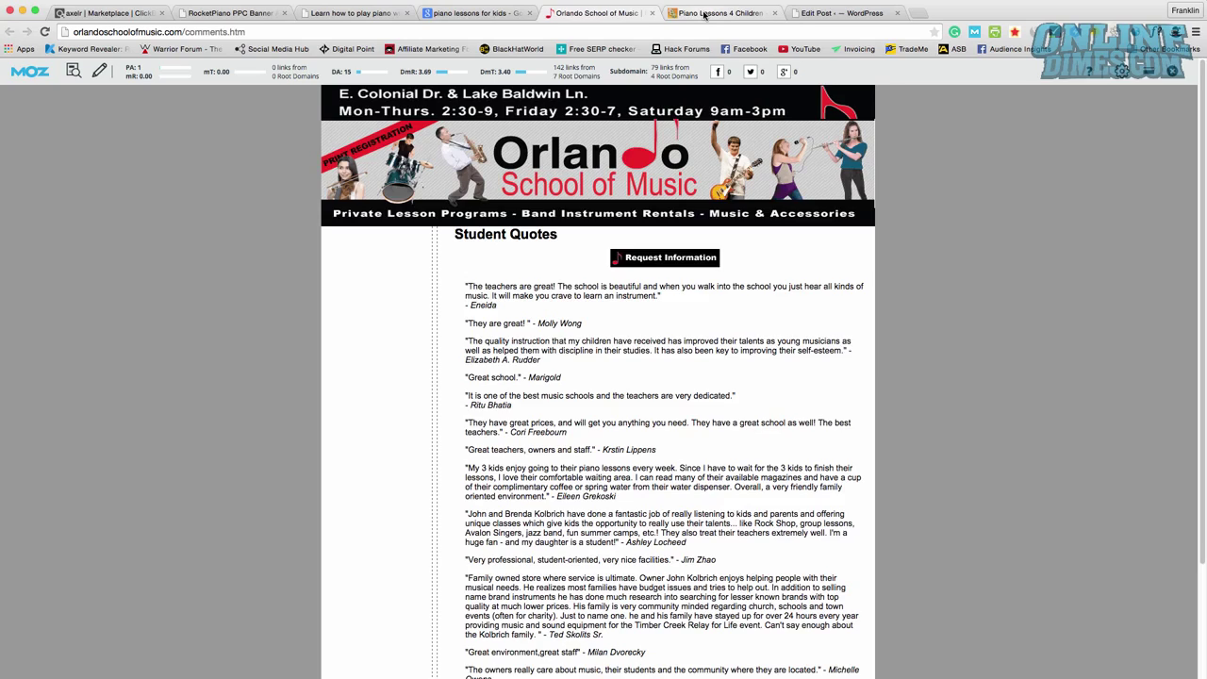
- Examine the Piano Lessons 4 Children homepage and the Orlando School of Music student quotes page
left_click(704, 14)
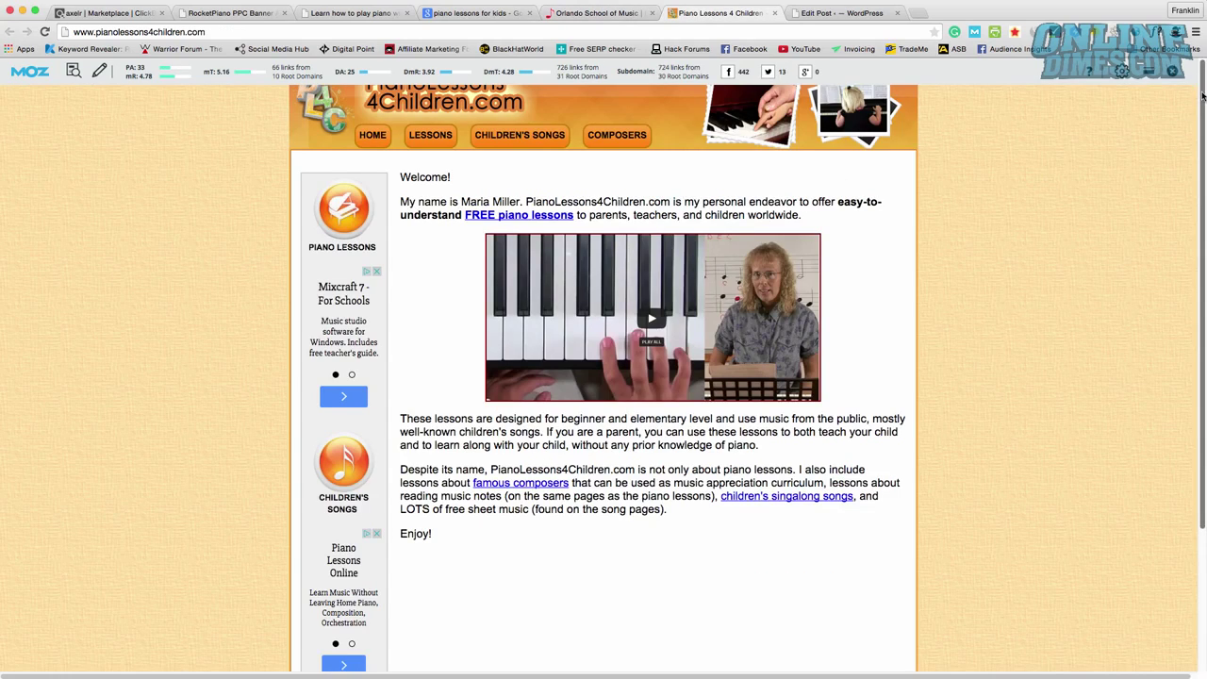
scroll(1192, 282, "down", 4)
scroll(1190, 302, "up", 2)
scroll(1173, 152, "up", 2)
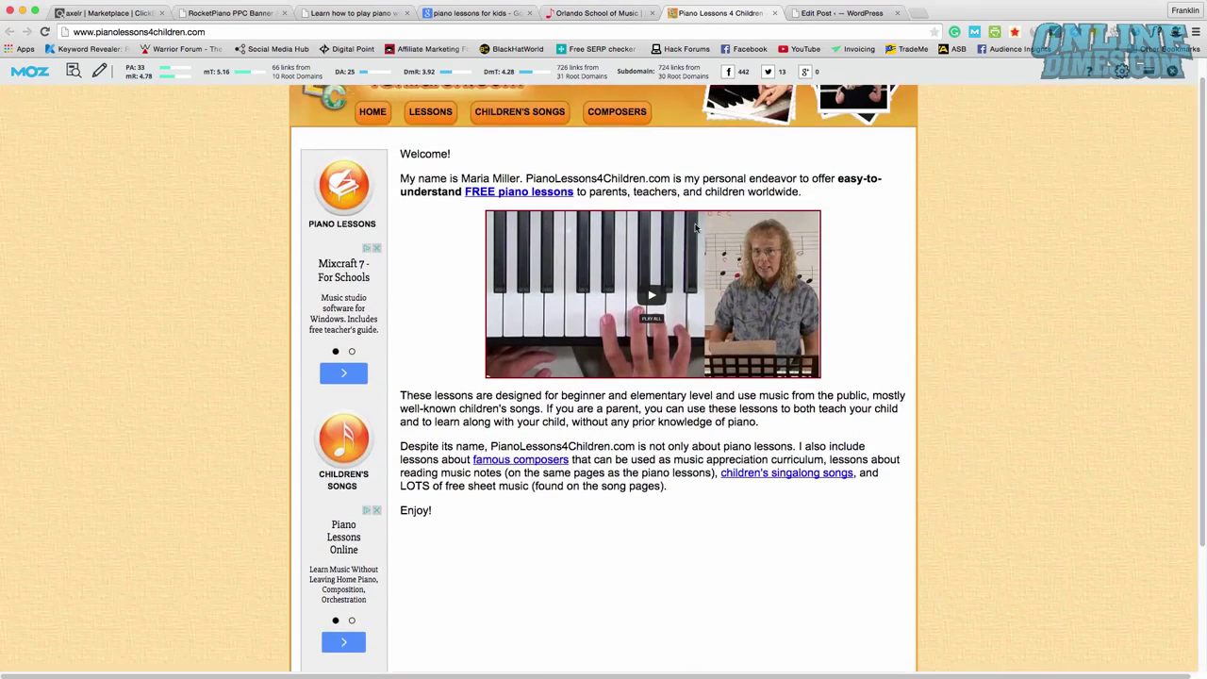
left_click(604, 19)
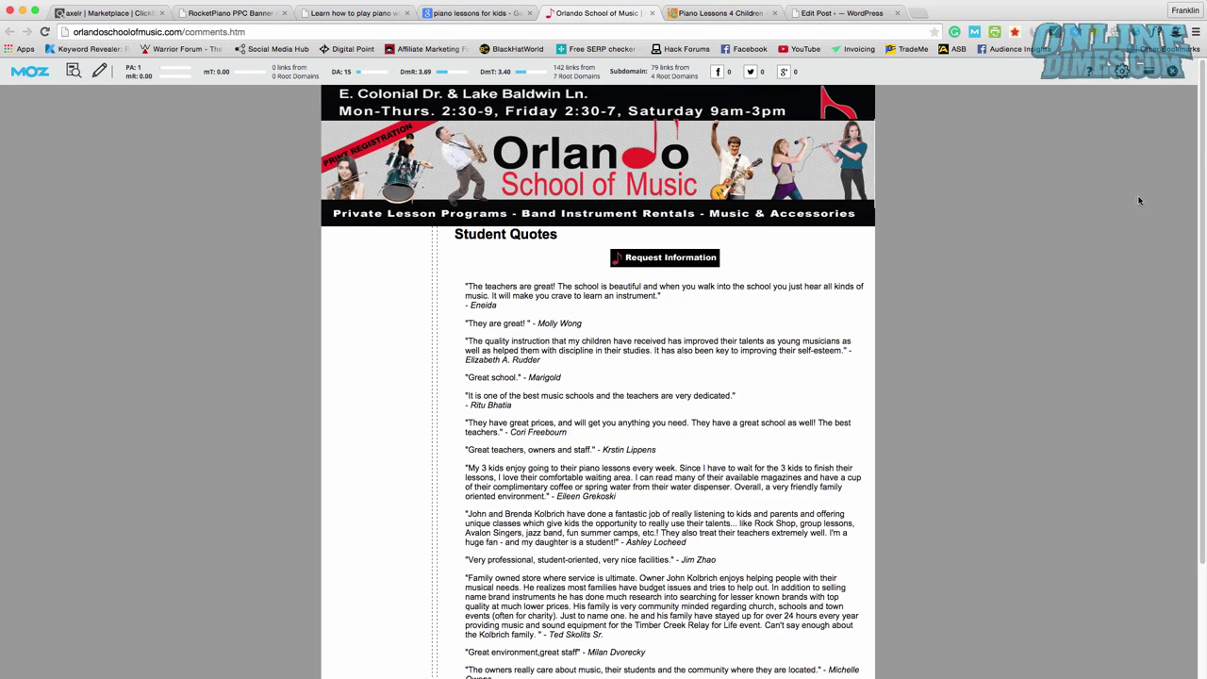
scroll(1202, 189, "down", 3)
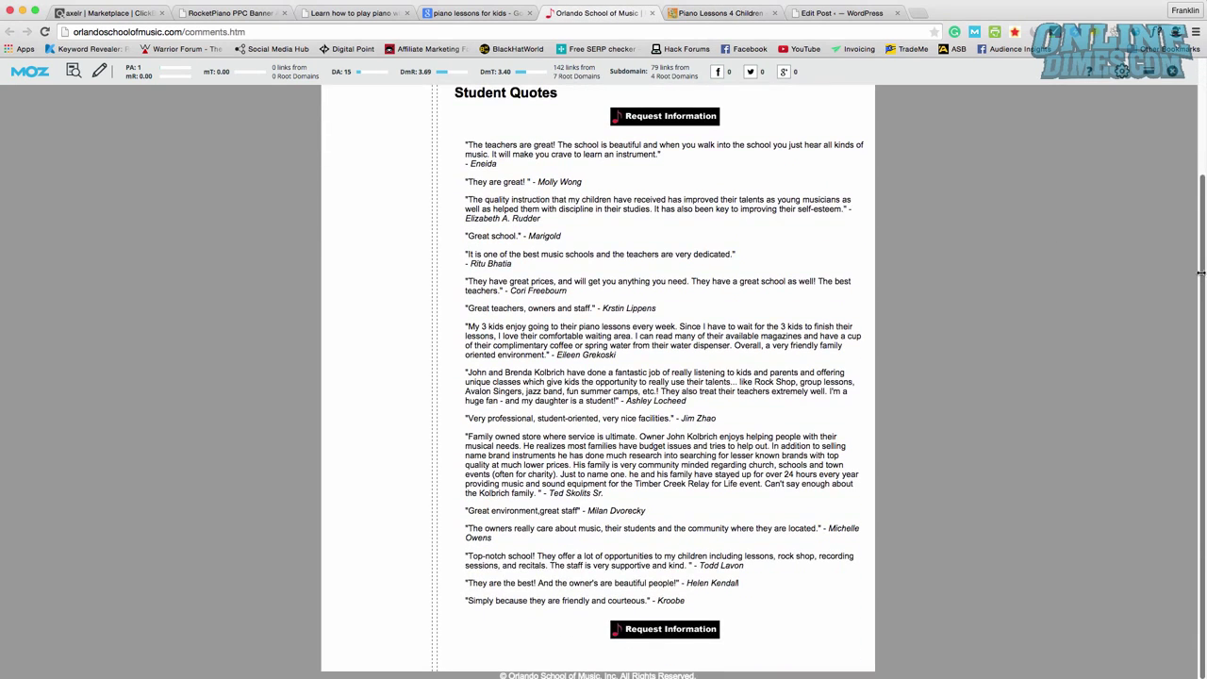
- Compare the page and domain authority figures of the top Google results for "piano lessons for kids"
scroll(1200, 273, "up", 3)
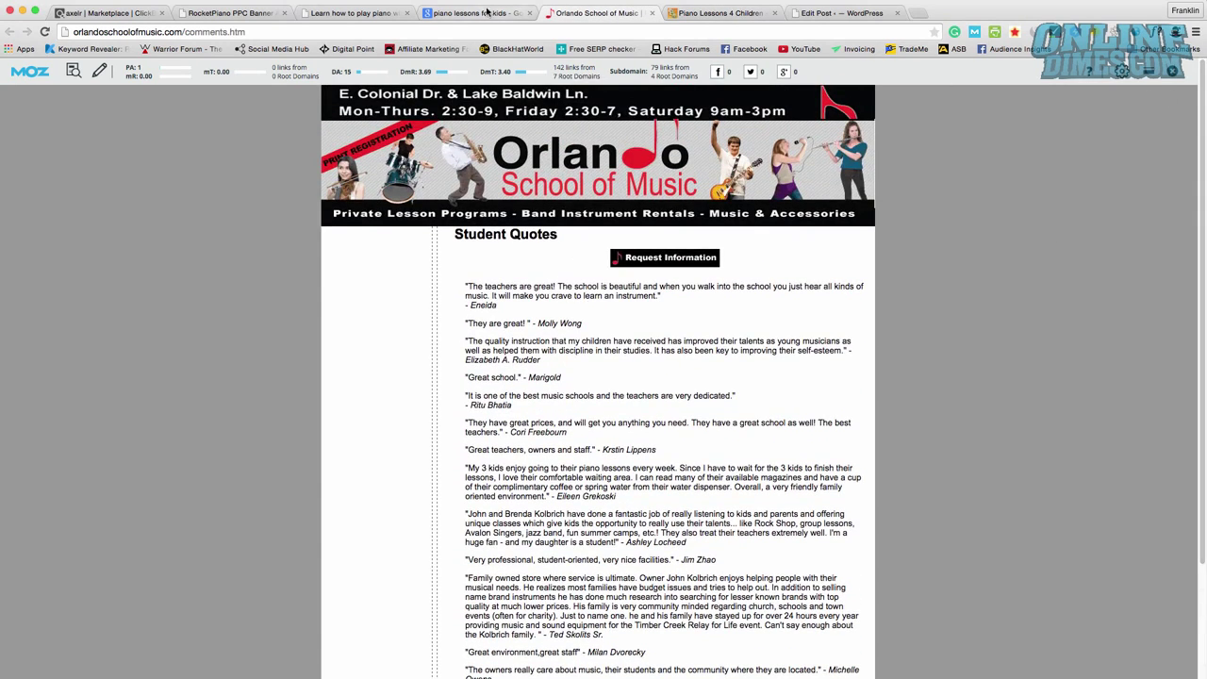
left_click(484, 13)
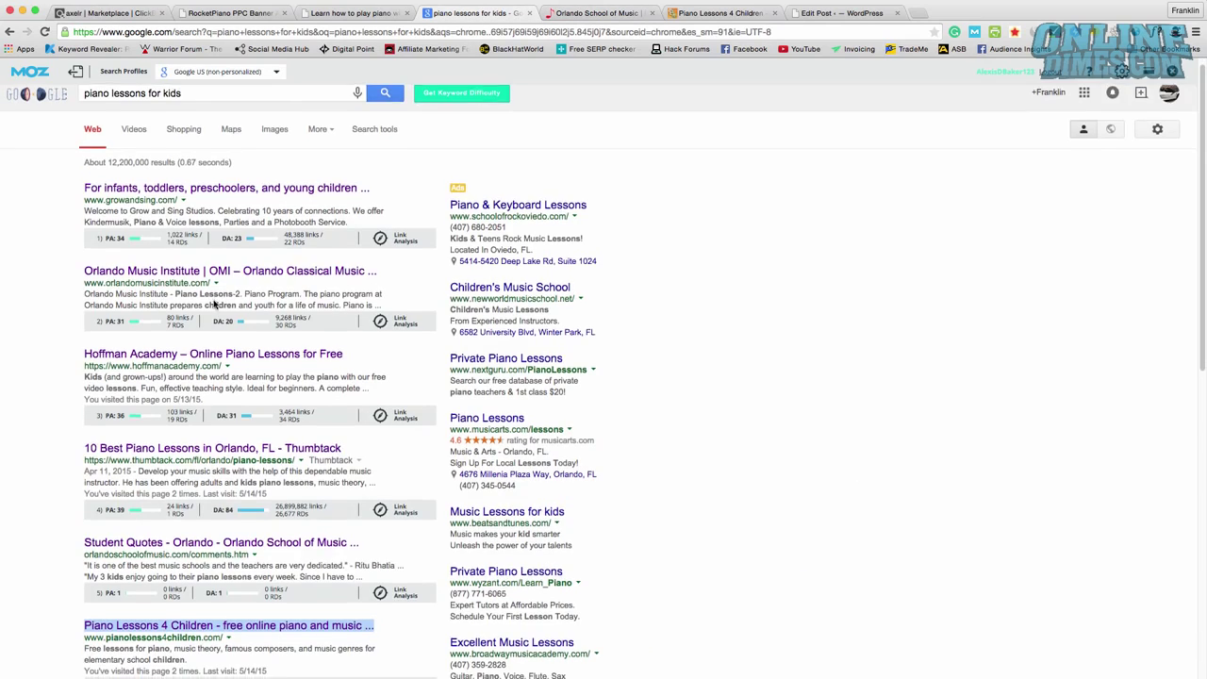
scroll(215, 304, "down", 5)
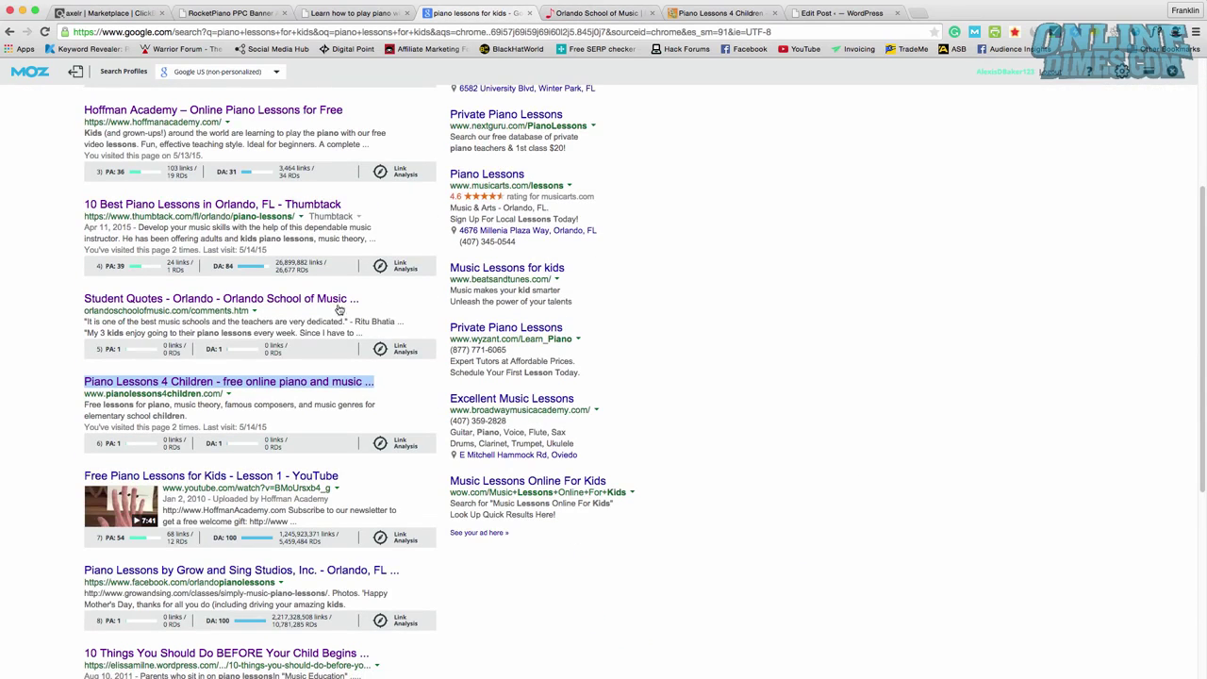
scroll(208, 385, "up", 4)
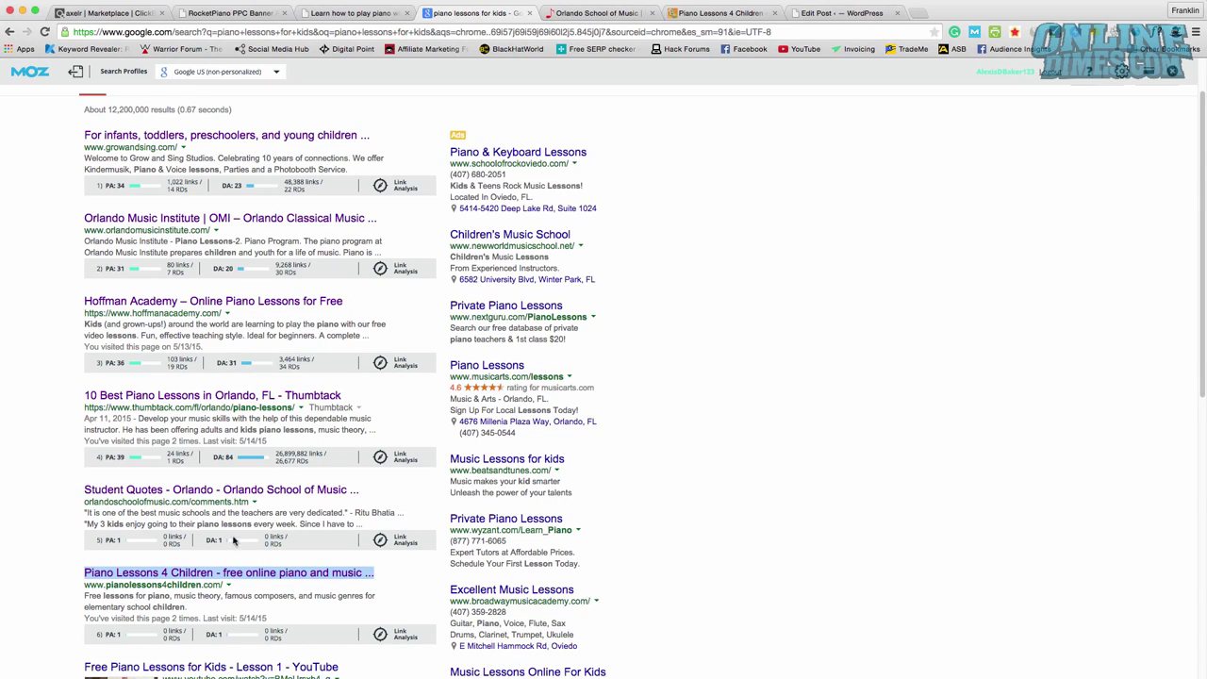
scroll(231, 490, "down", 1)
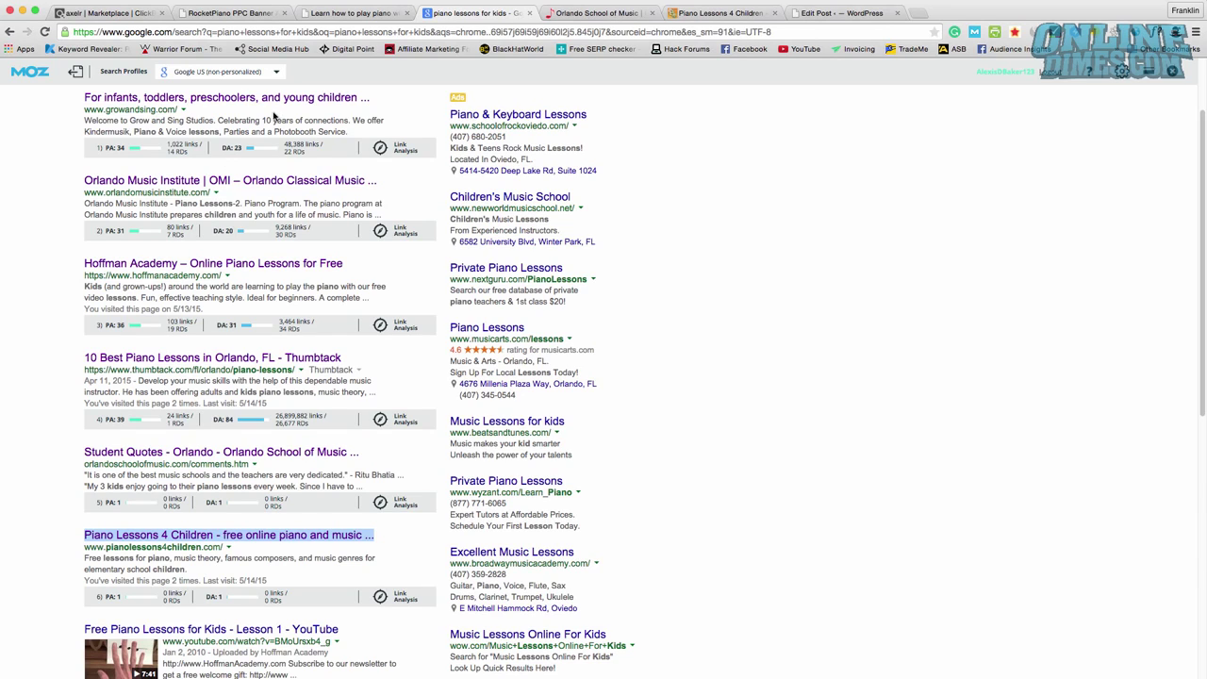
scroll(273, 451, "down", 1)
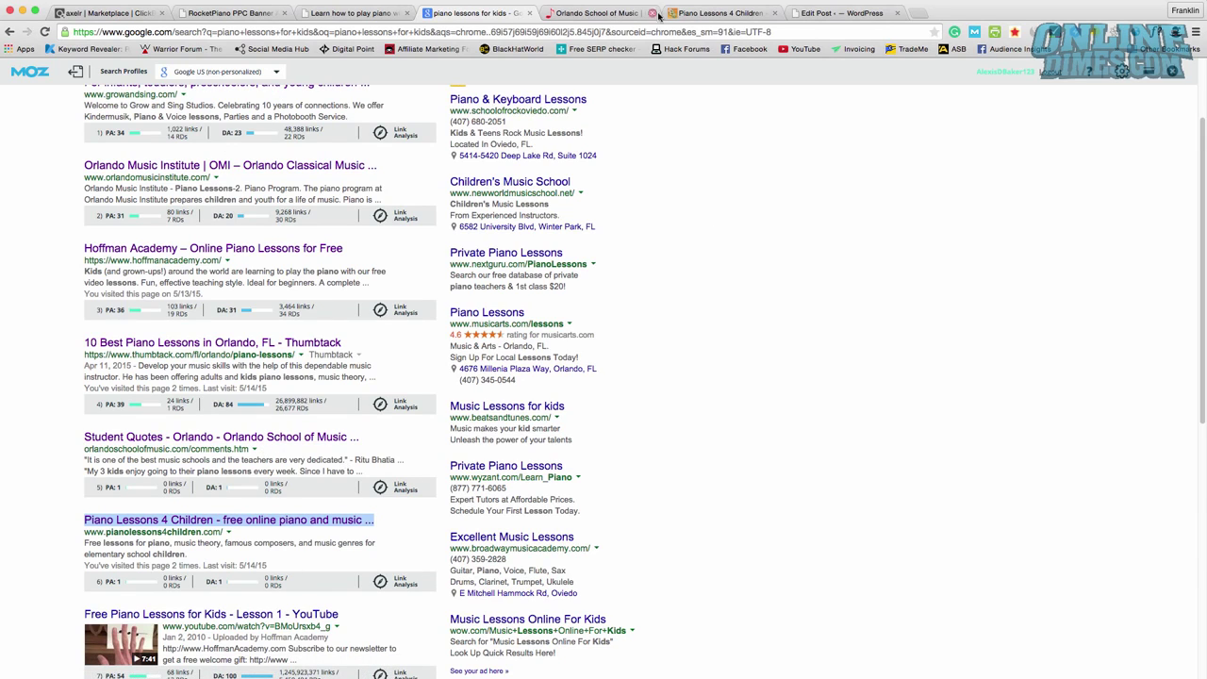
left_click(707, 13)
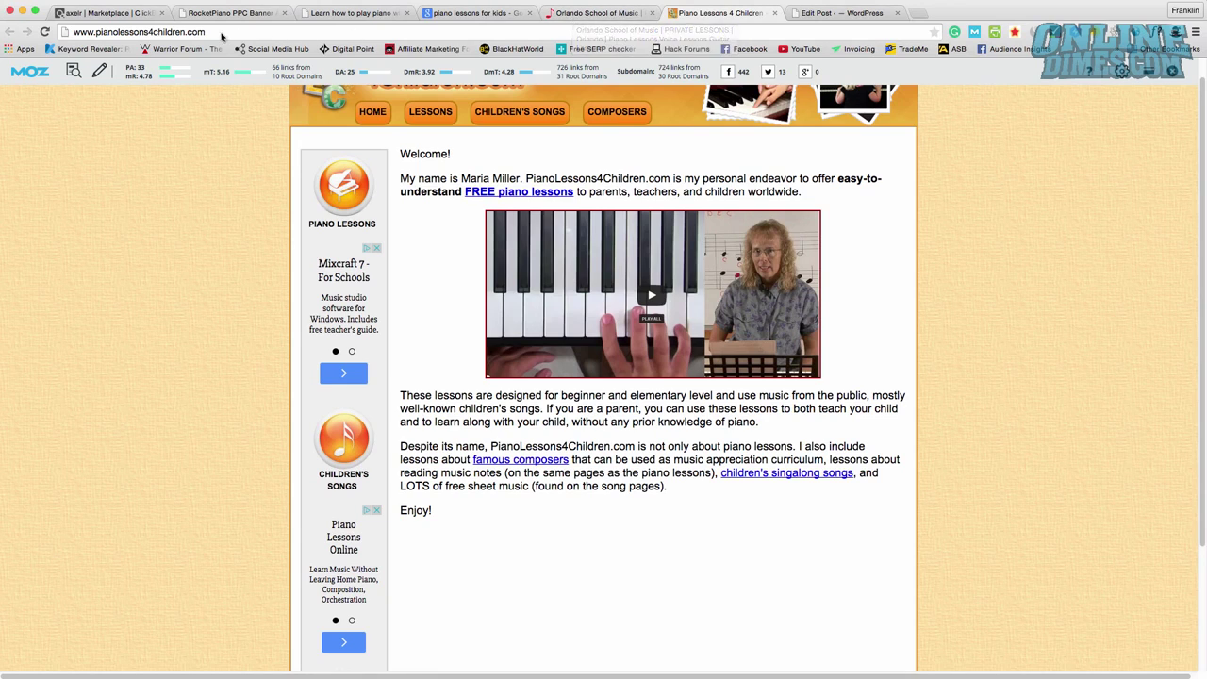
left_click(97, 33)
right_click(97, 33)
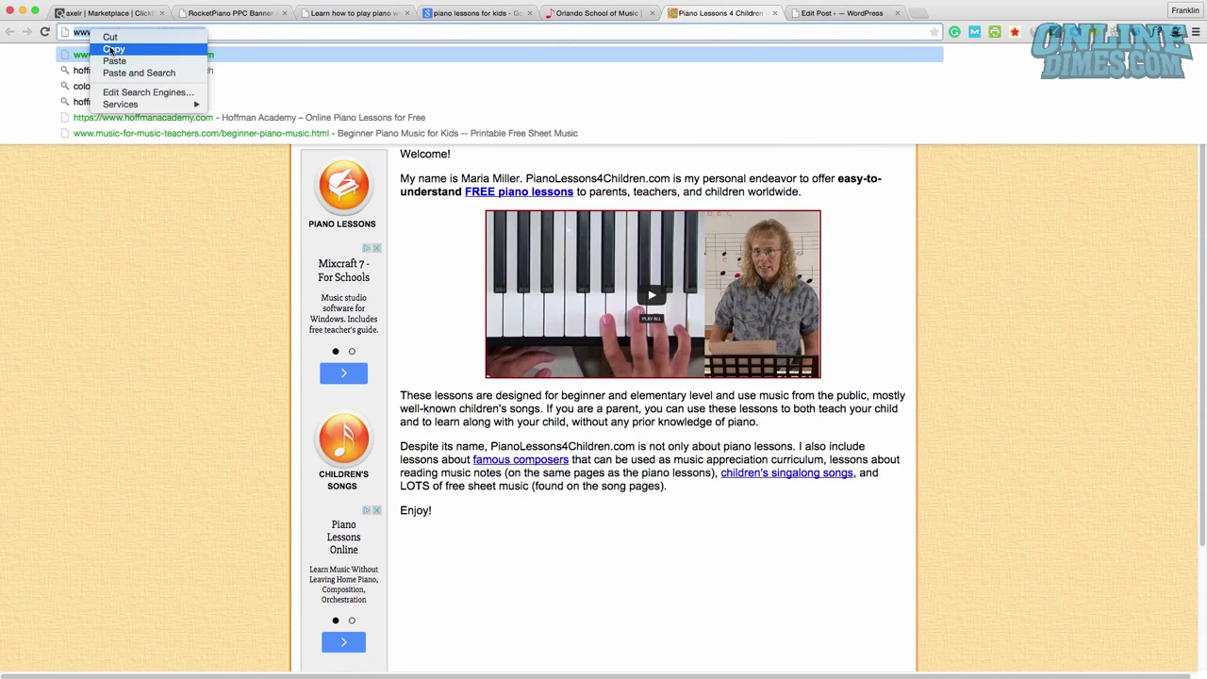
left_click(112, 49)
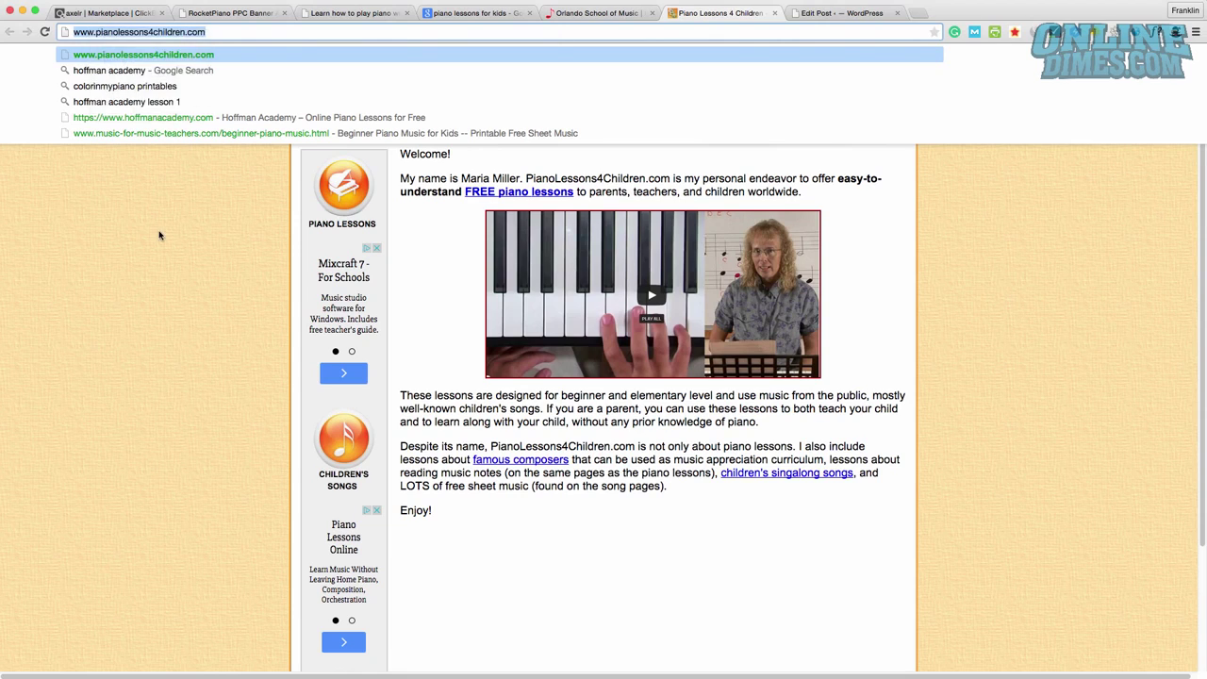
left_click(159, 234)
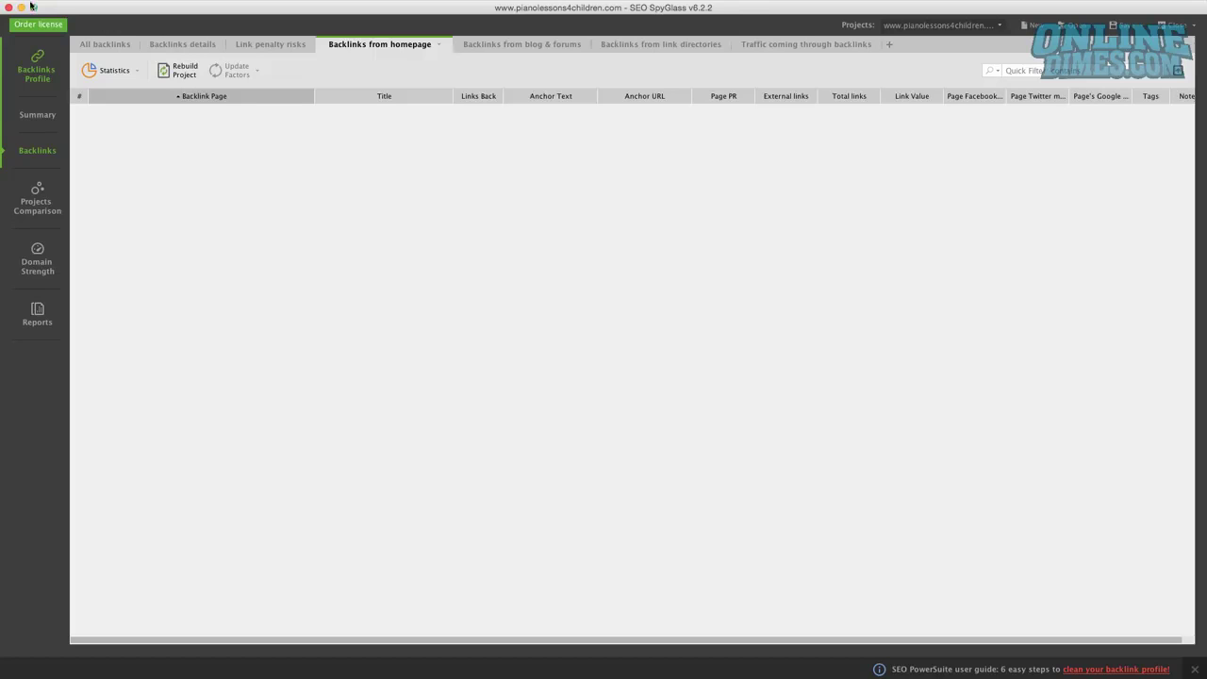
left_click(0, 0)
key("super+n")
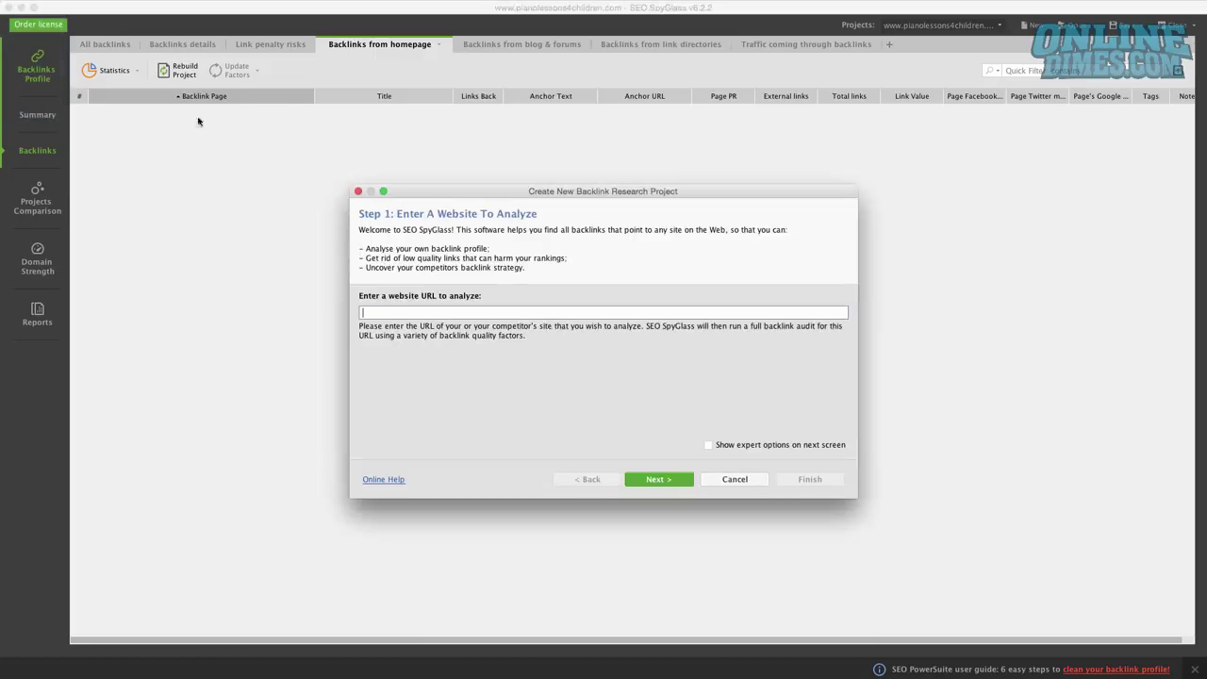
right_click(529, 315)
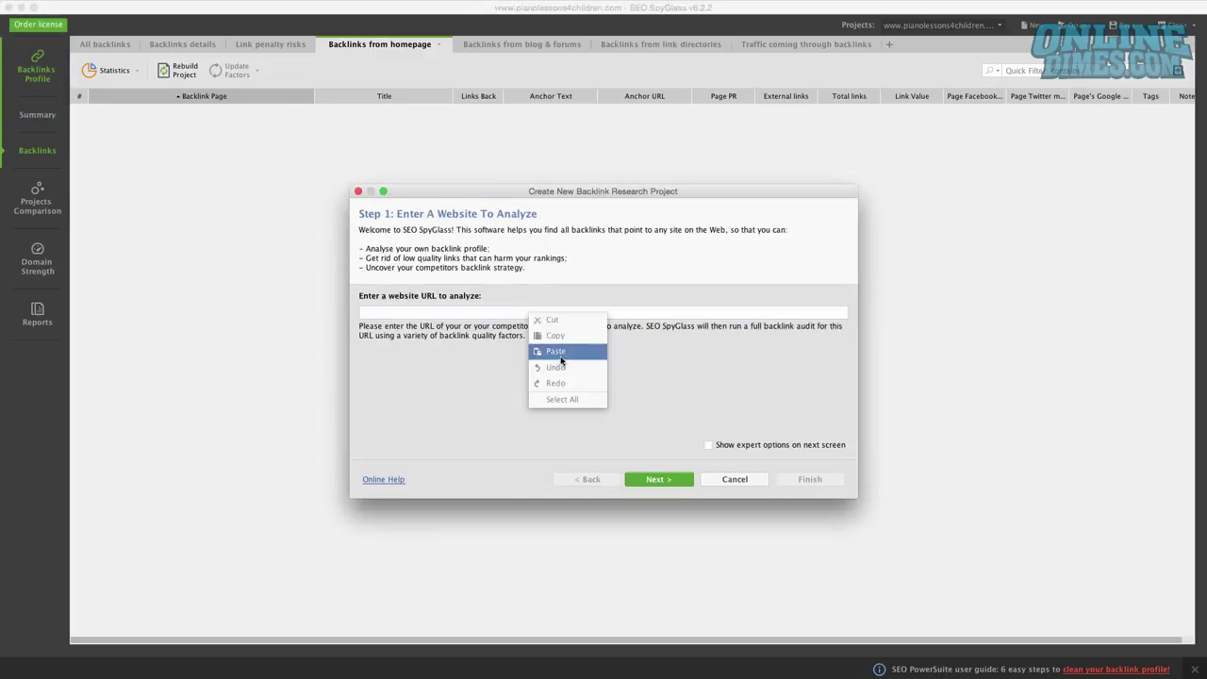
left_click(563, 350)
left_click(658, 479)
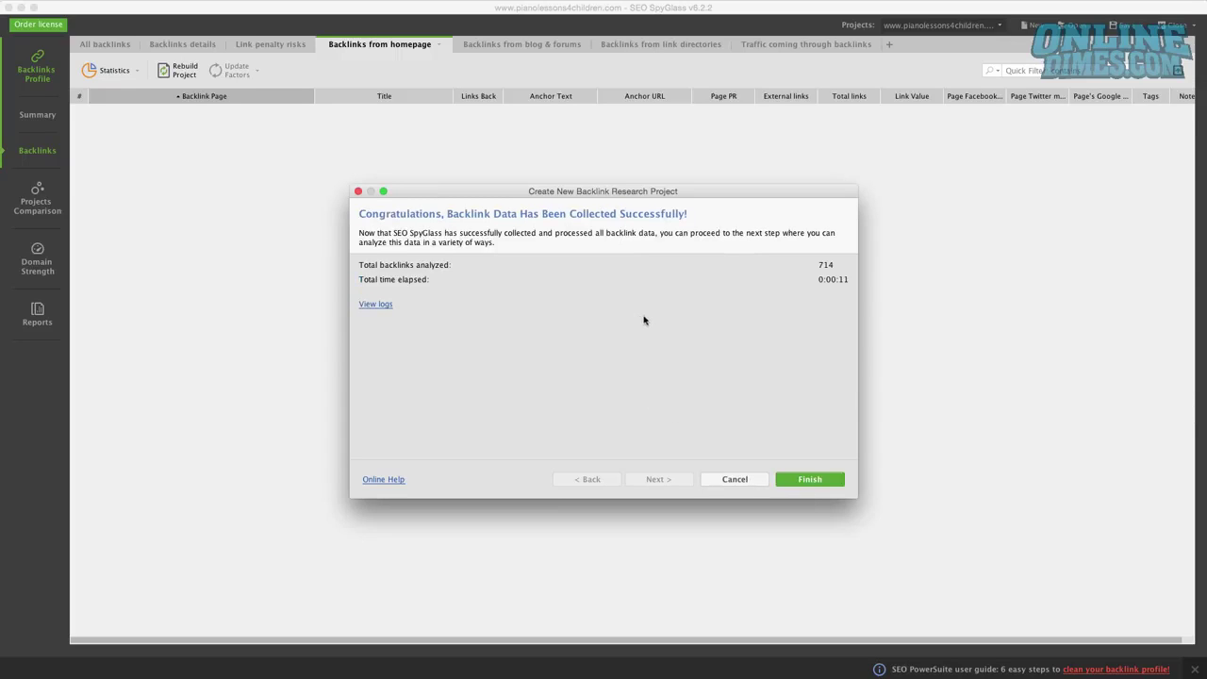
left_click(812, 483)
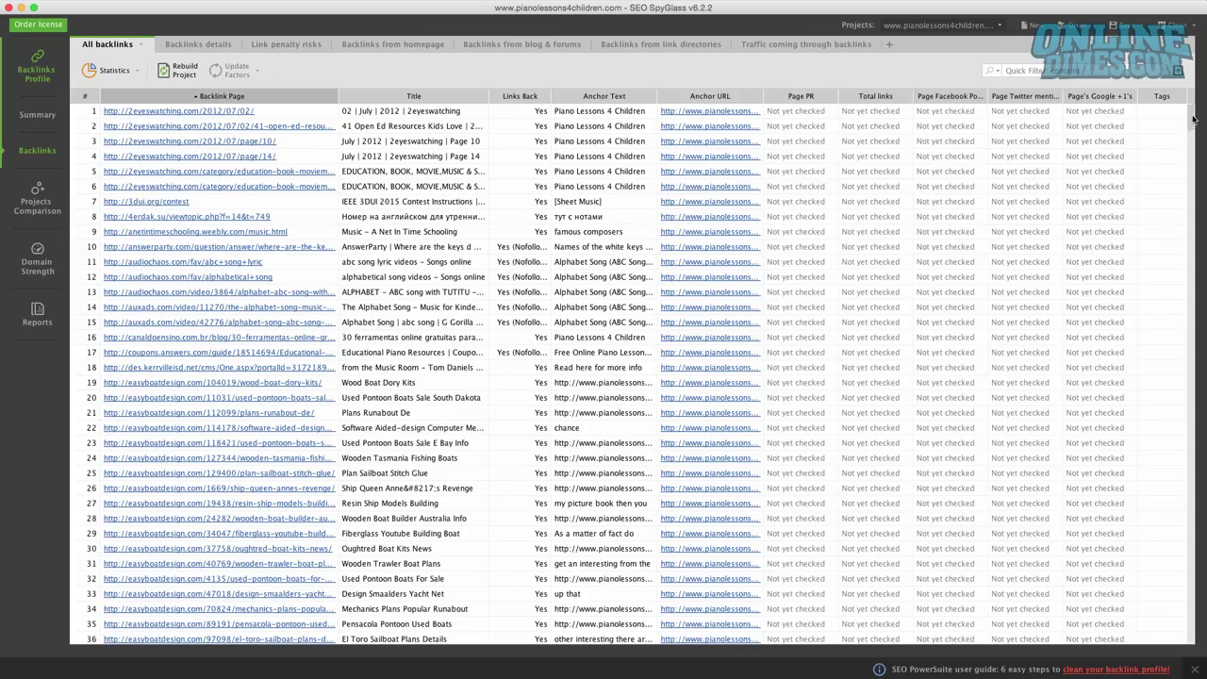
- Review the project's backlinks by full list, details, link penalty risks, homepage links, and blog and forum links
mouse_move(1188, 118)
left_mouse_down()
mouse_move(1188, 299)
mouse_move(1187, 101)
left_mouse_up()
left_click(189, 43)
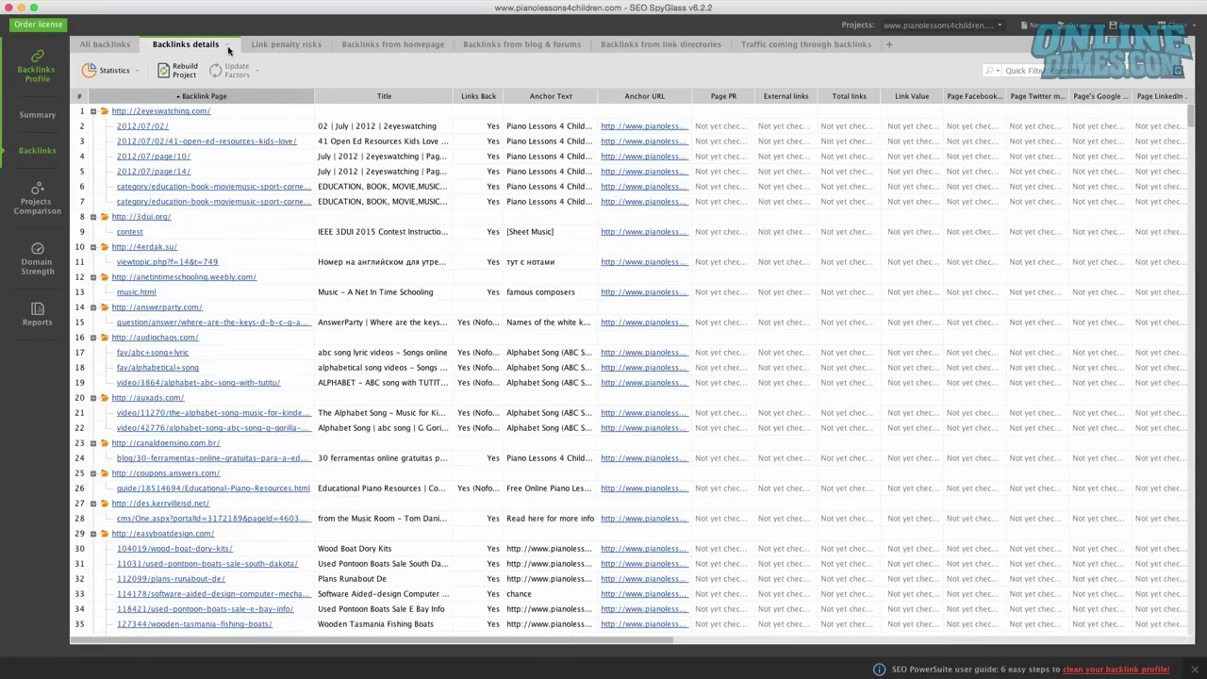
left_click(265, 44)
left_click(396, 44)
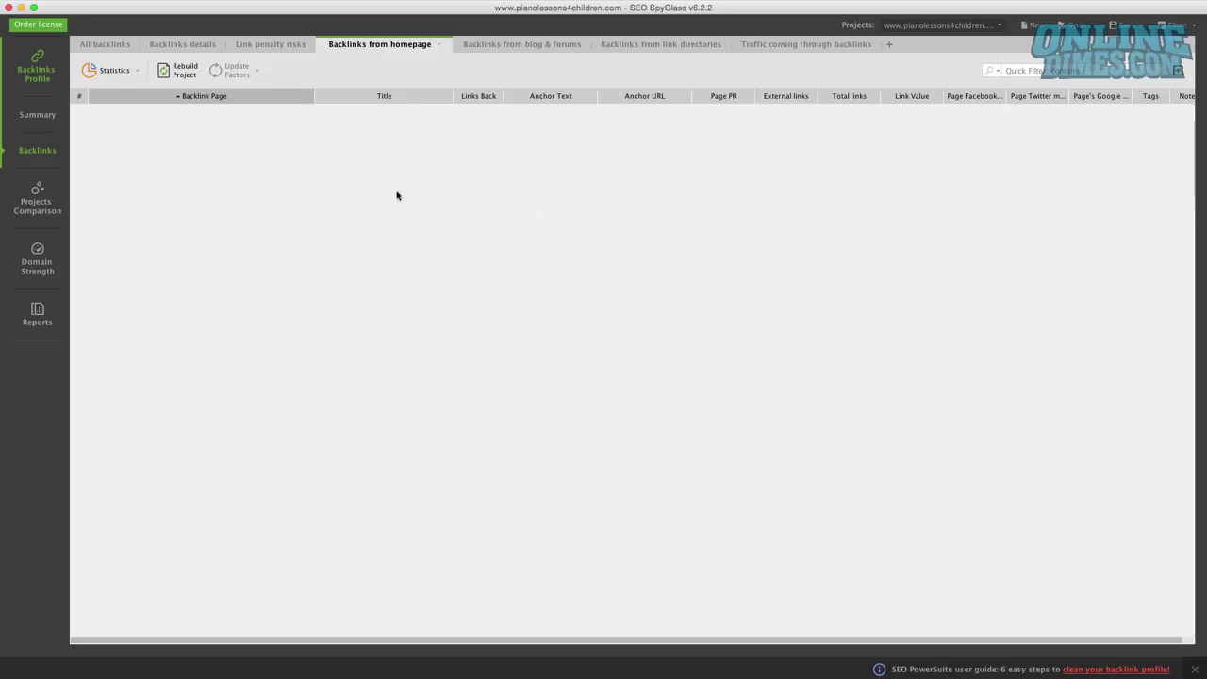
left_click(505, 48)
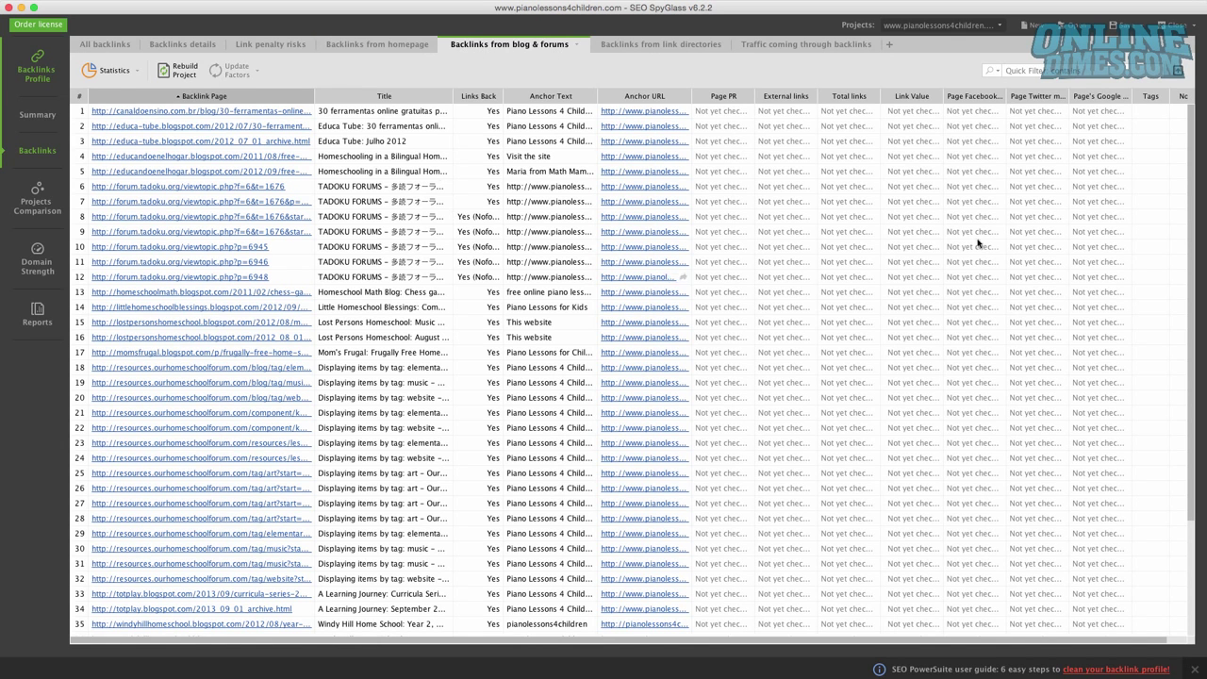
mouse_move(1189, 119)
left_mouse_down()
mouse_move(1179, 244)
mouse_move(1176, 124)
left_mouse_up()
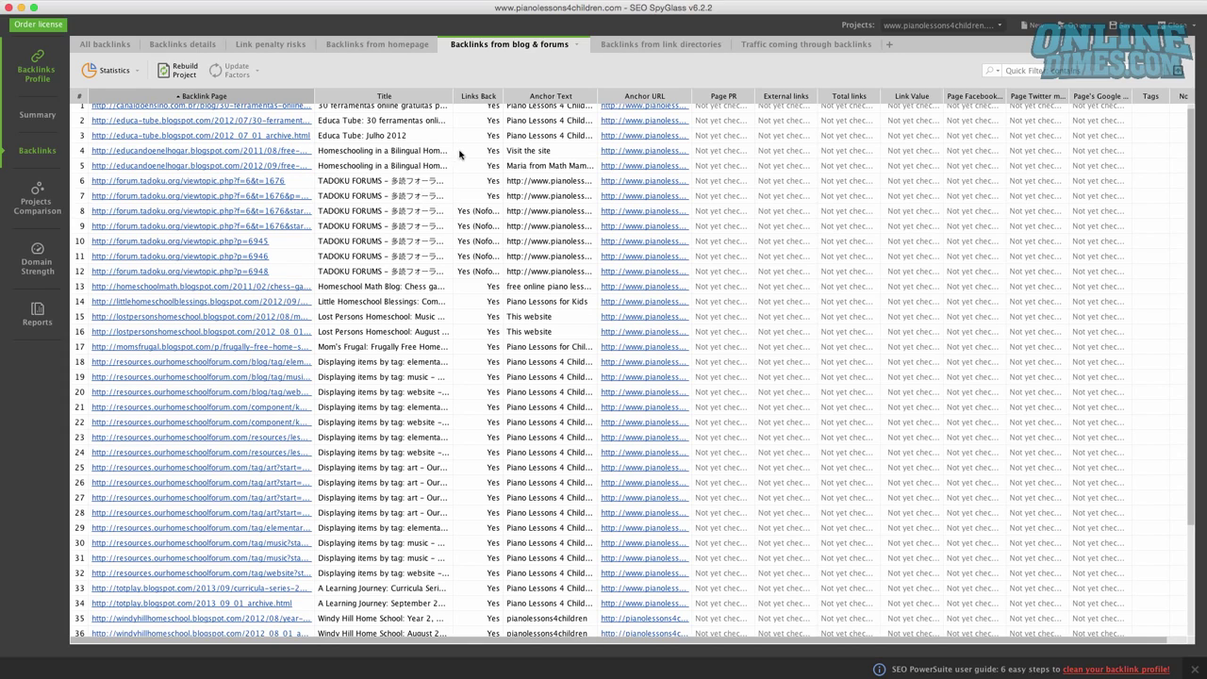
- Examine the backlinks coming from link directories and the list of traffic coming through backlinks
left_click(635, 46)
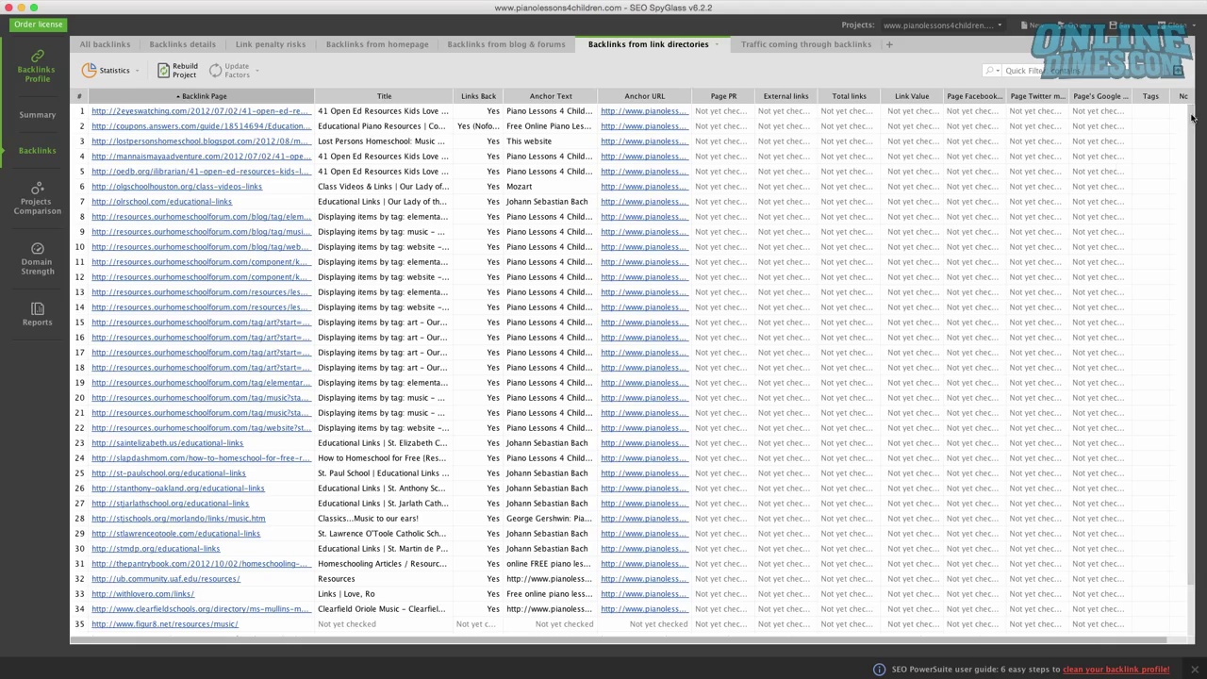
scroll(943, 165, "down", 5)
scroll(784, 160, "up", 5)
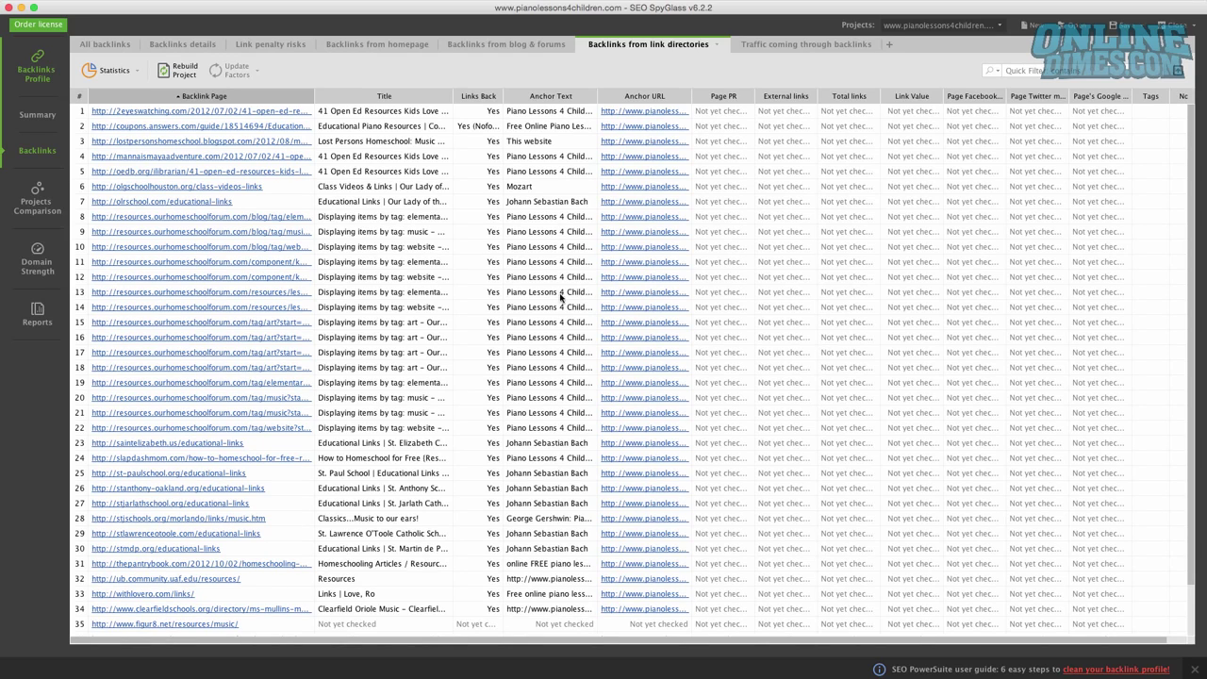
left_click(771, 43)
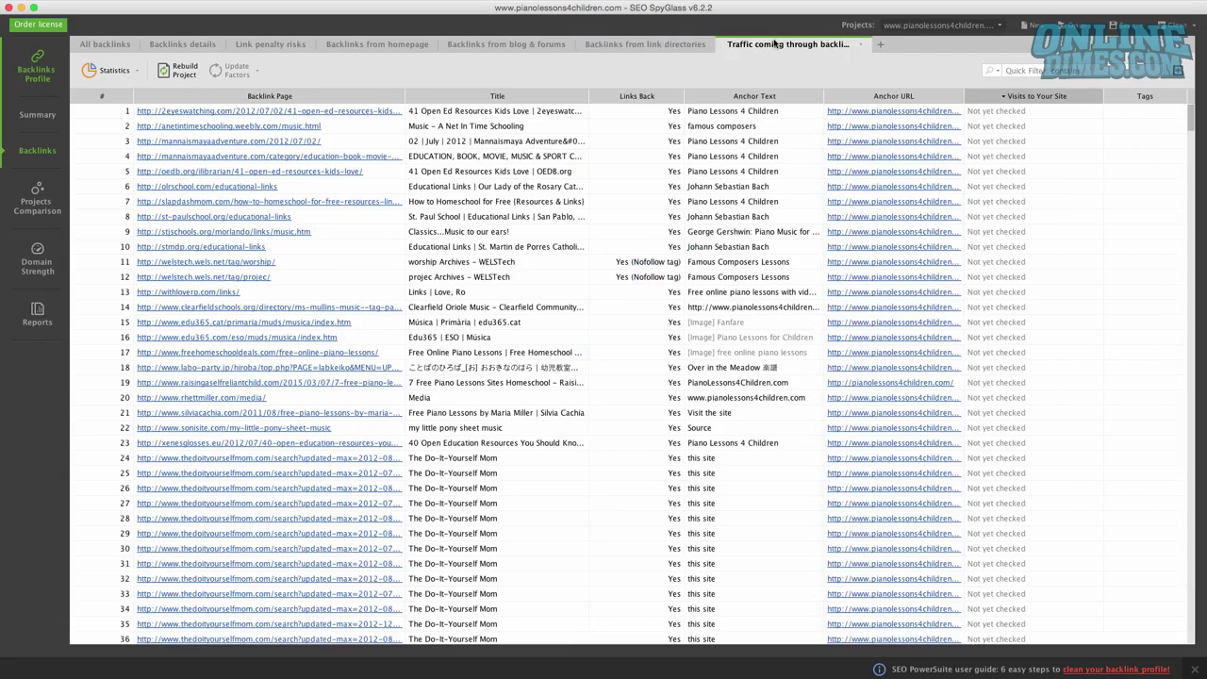
scroll(569, 267, "down", 1)
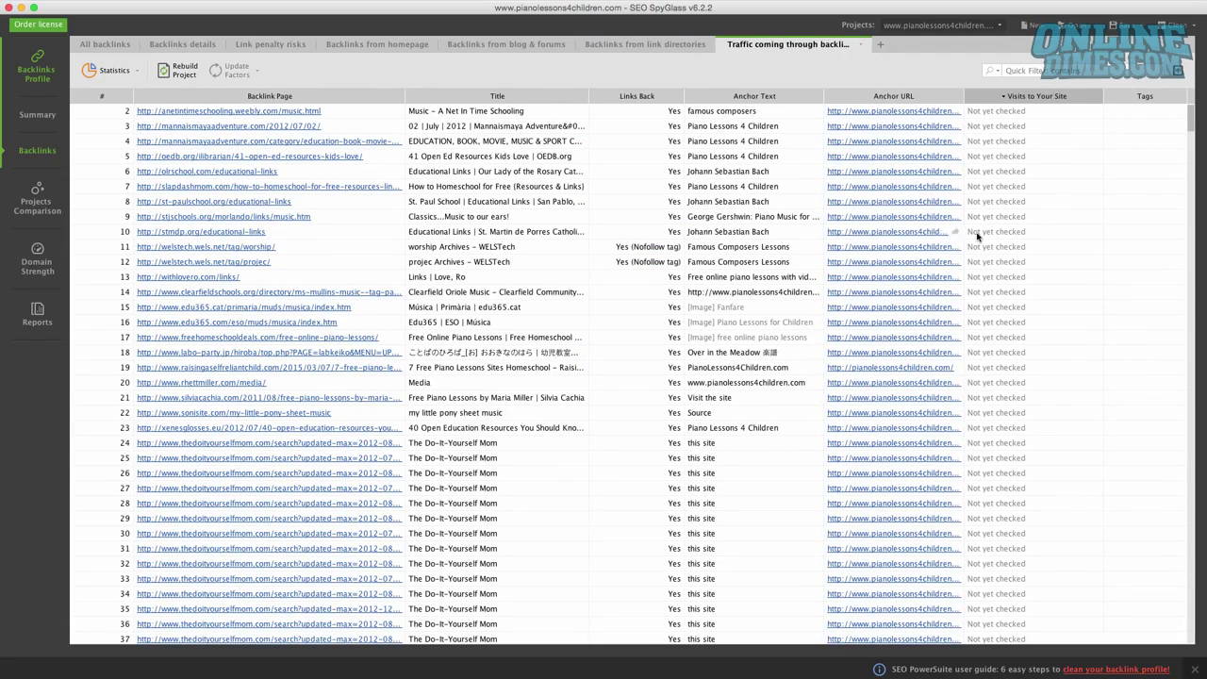
mouse_move(1192, 125)
left_mouse_down()
mouse_move(1172, 151)
mouse_move(1191, 151)
mouse_move(1190, 121)
left_mouse_up()
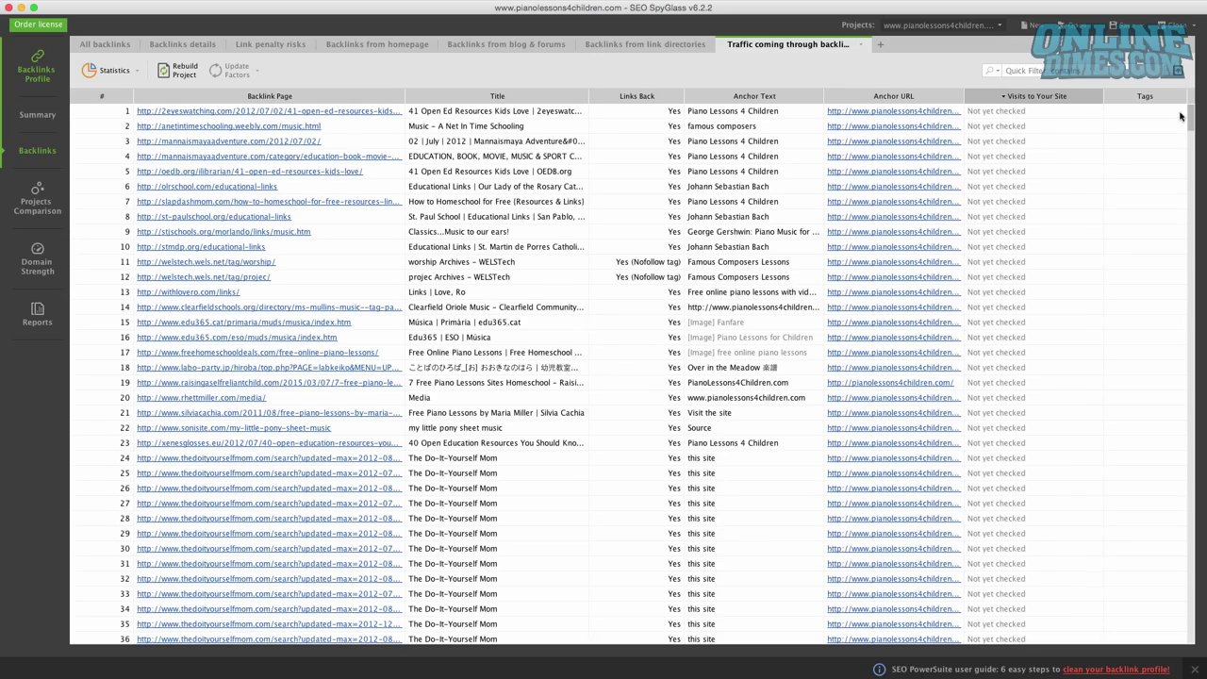
left_click_drag(1190, 114, 1166, 104)
- Open a resources.ourhomeschoolforum.com backlink from the blog and forum backlinks and examine the linking page
left_click(508, 45)
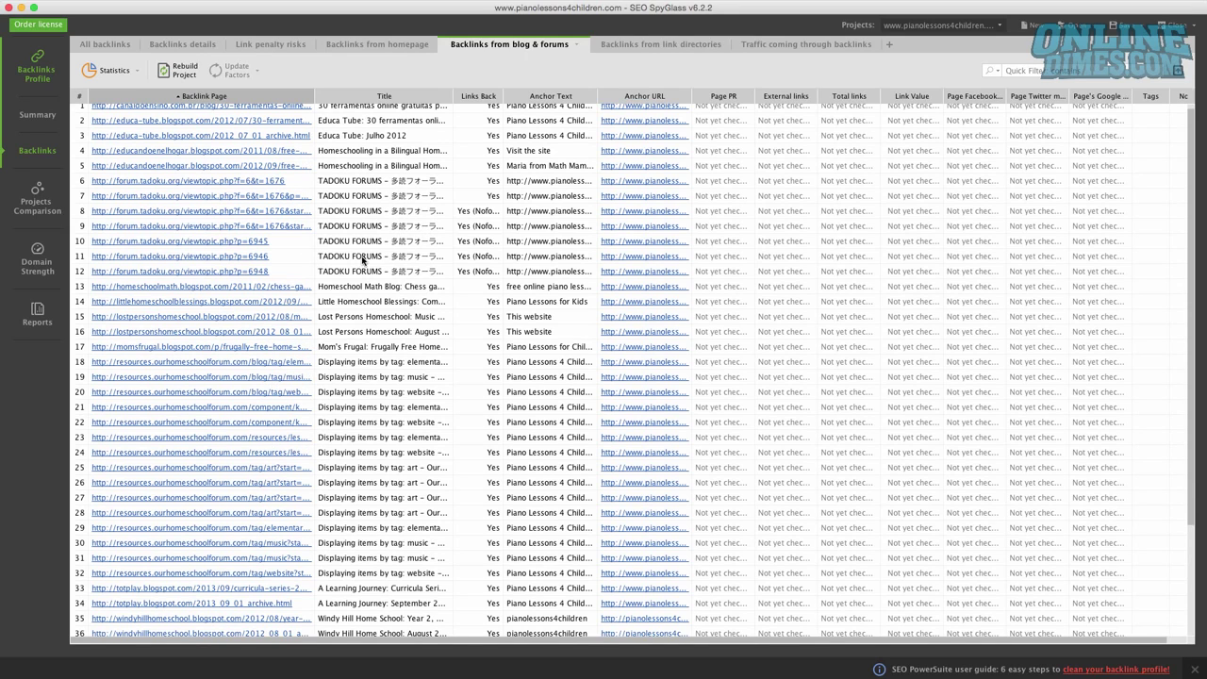
left_click(304, 409)
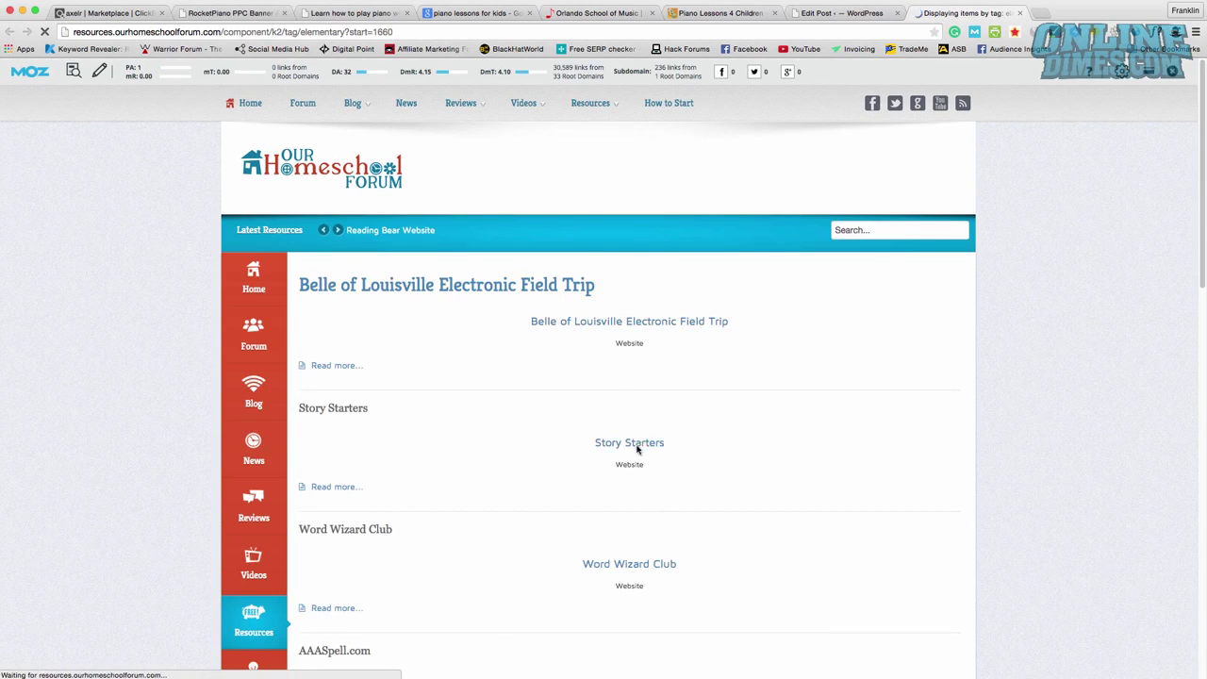
scroll(525, 391, "down", 2)
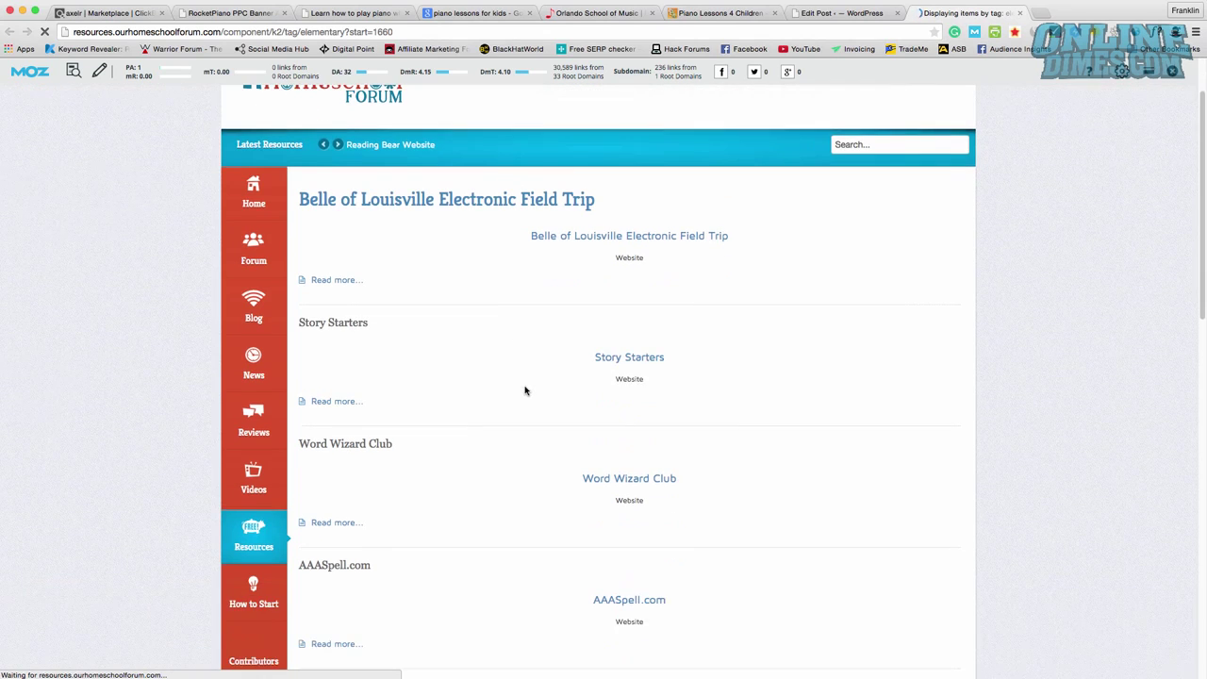
scroll(617, 396, "down", 3)
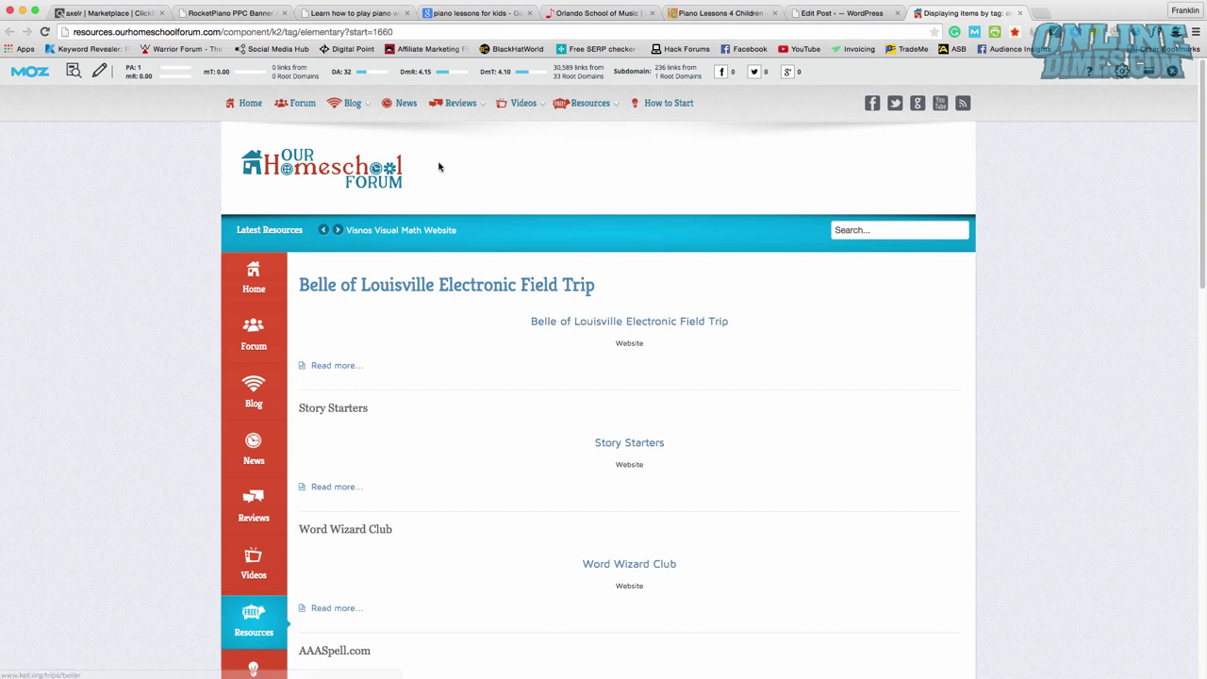
mouse_move(442, 113)
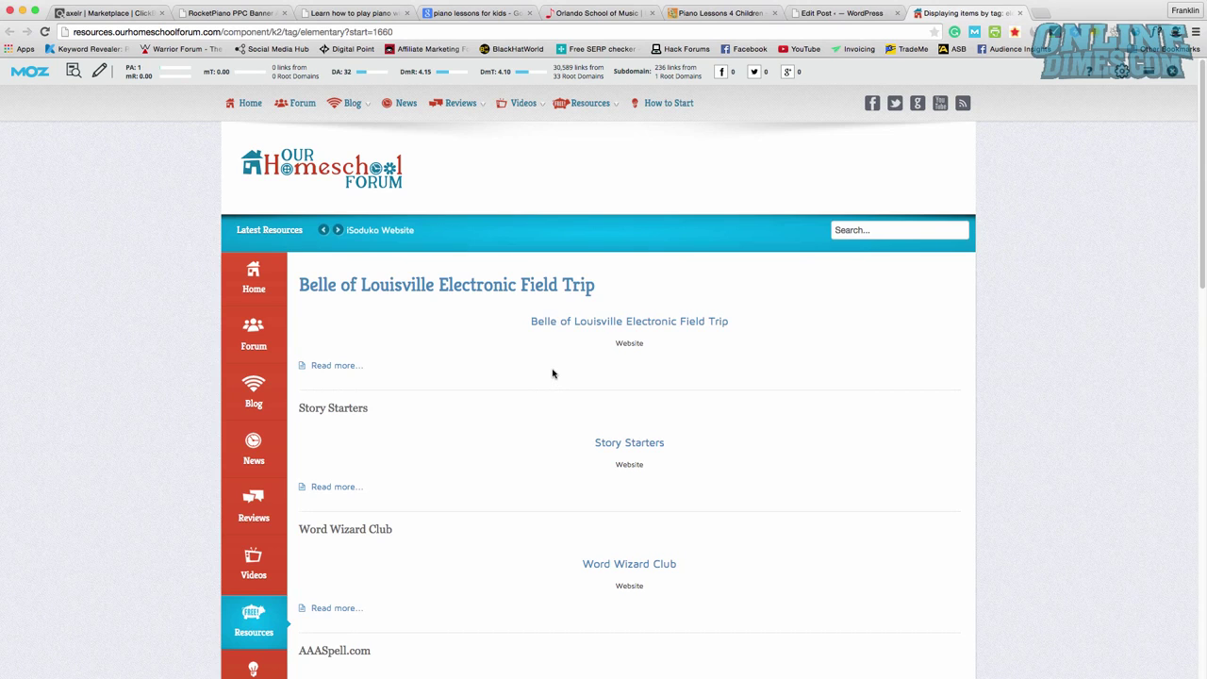
- Open the totplay.blogspot.com music curricula backlink and the newchapter.com.au educational blog backlink, and examine the New Chapter page
left_click(754, 675)
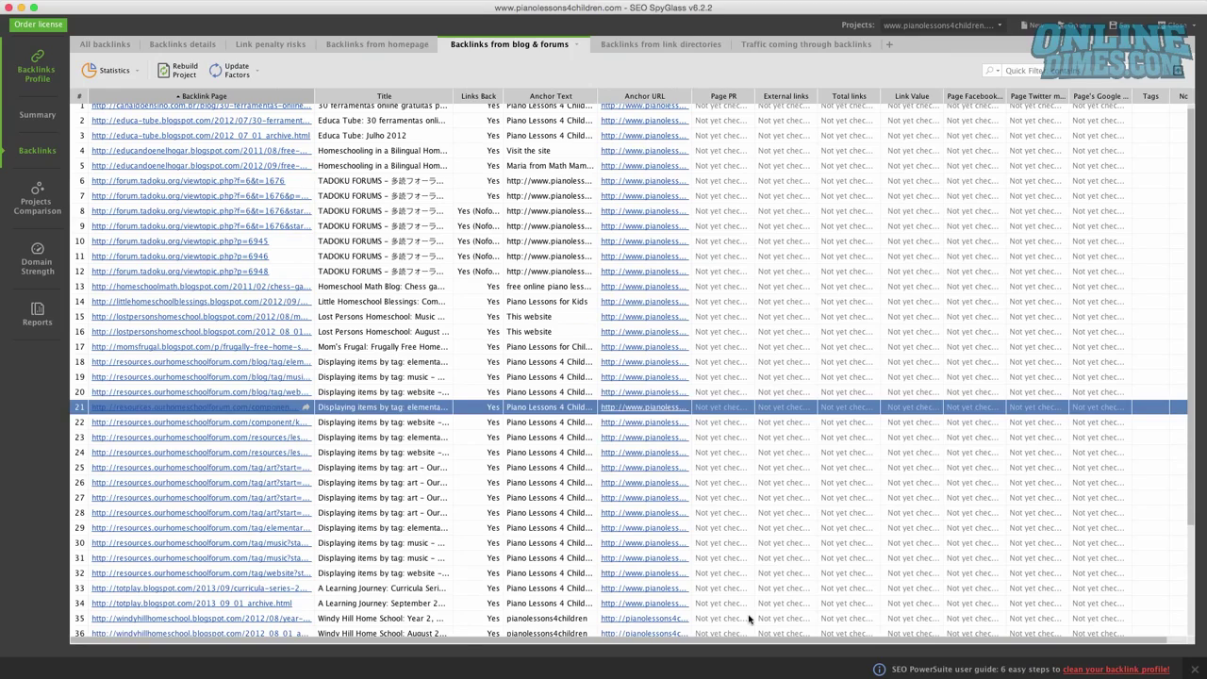
scroll(289, 430, "down", 4)
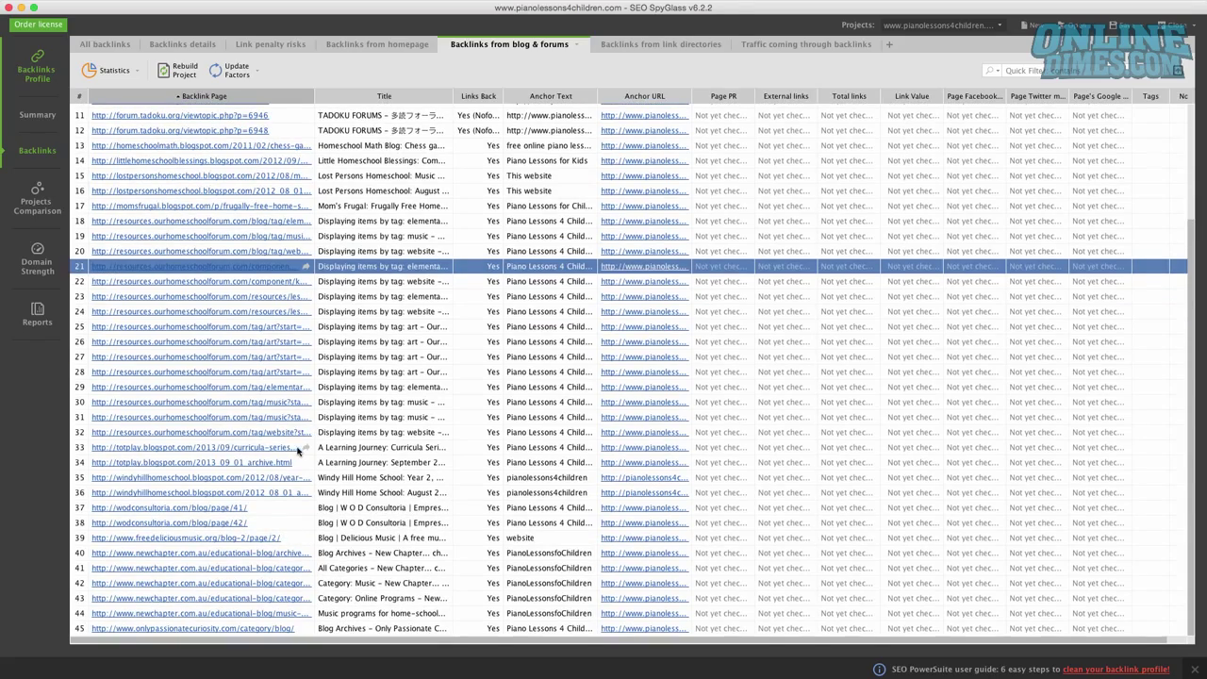
left_click(297, 448)
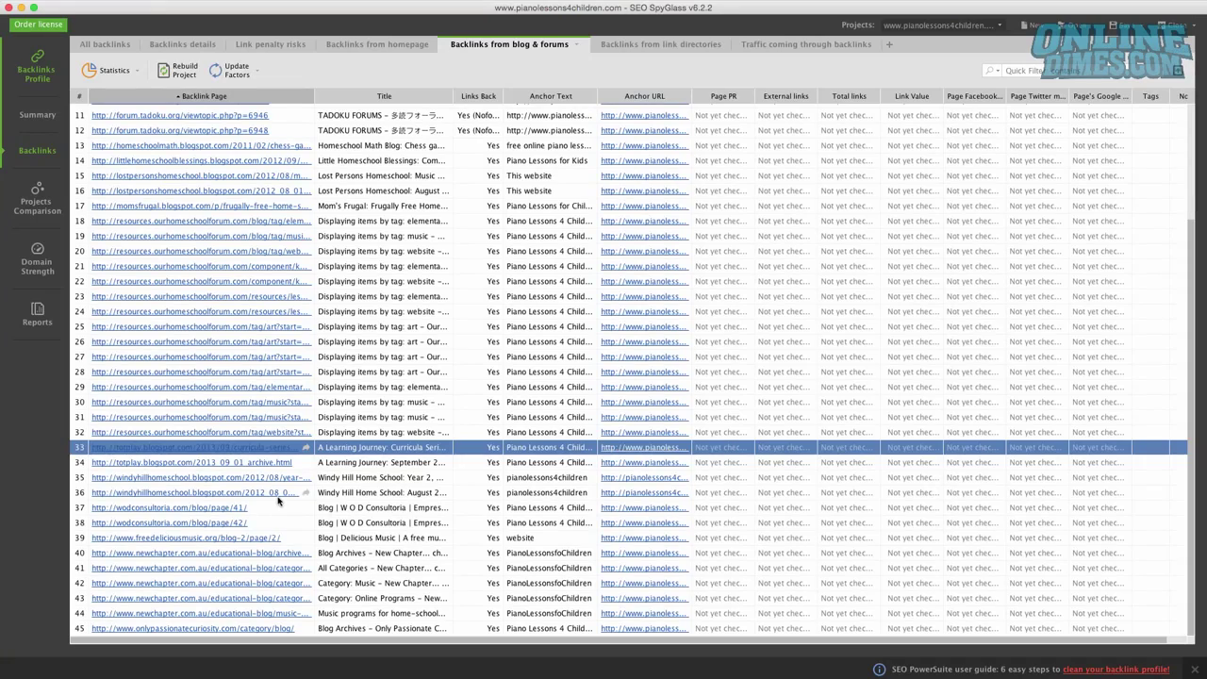
left_click(303, 567)
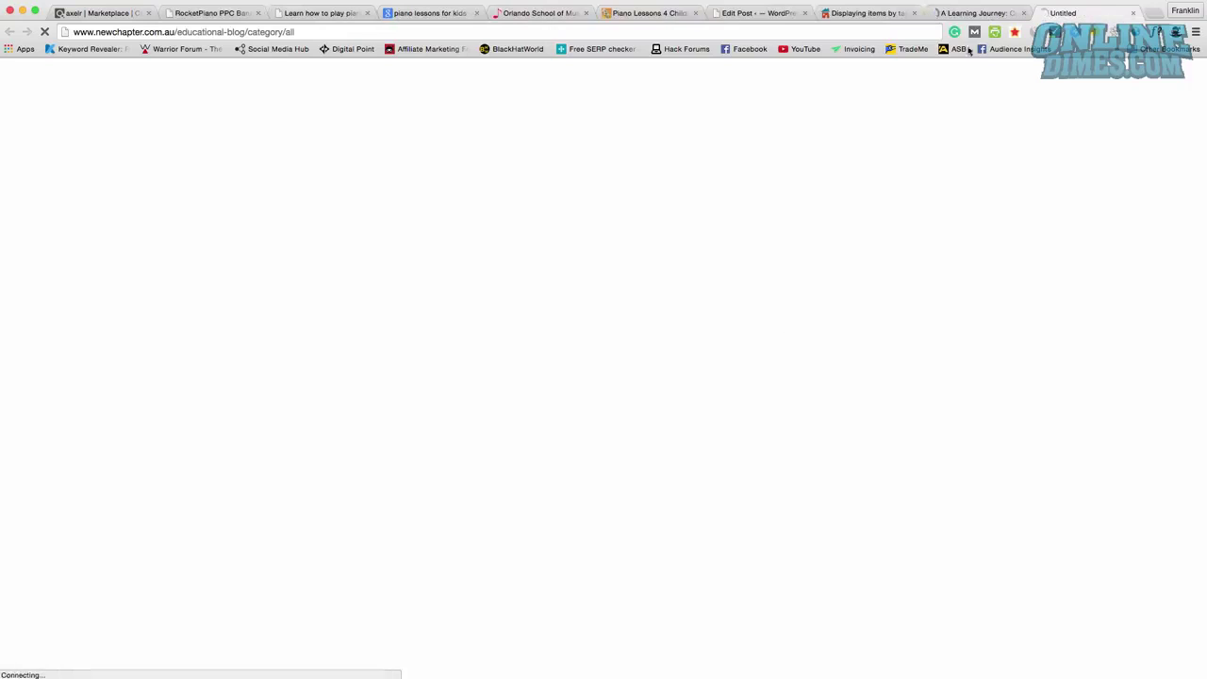
left_click(954, 13)
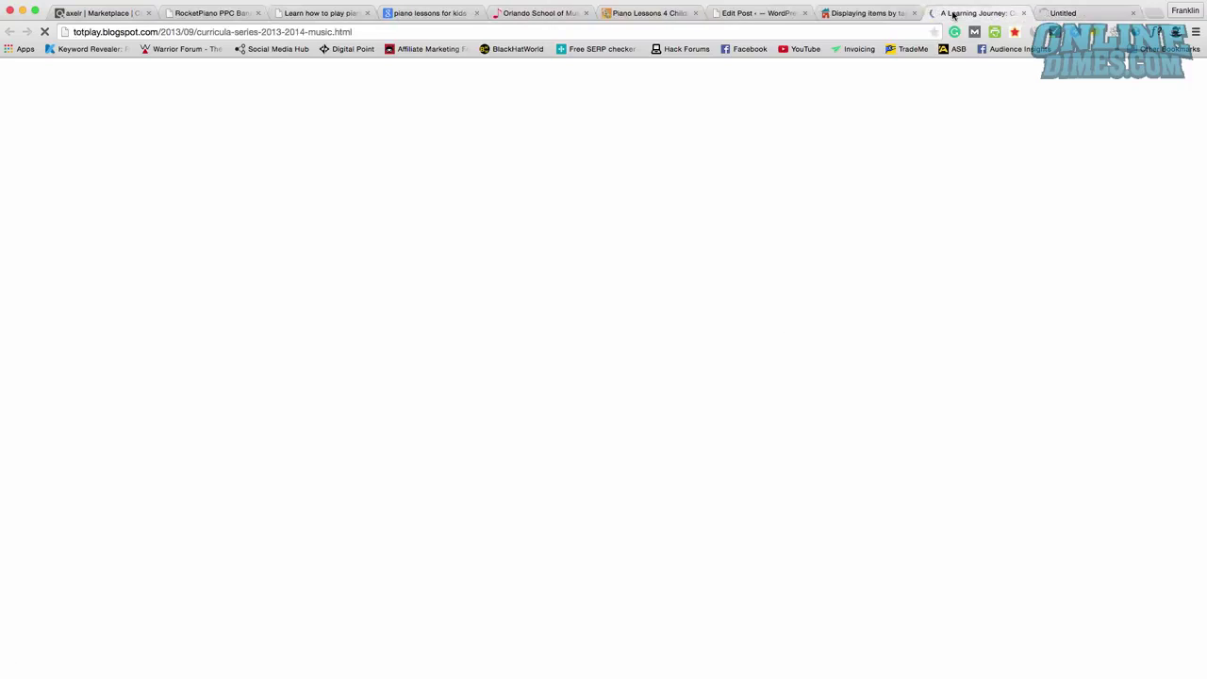
left_click(1065, 12)
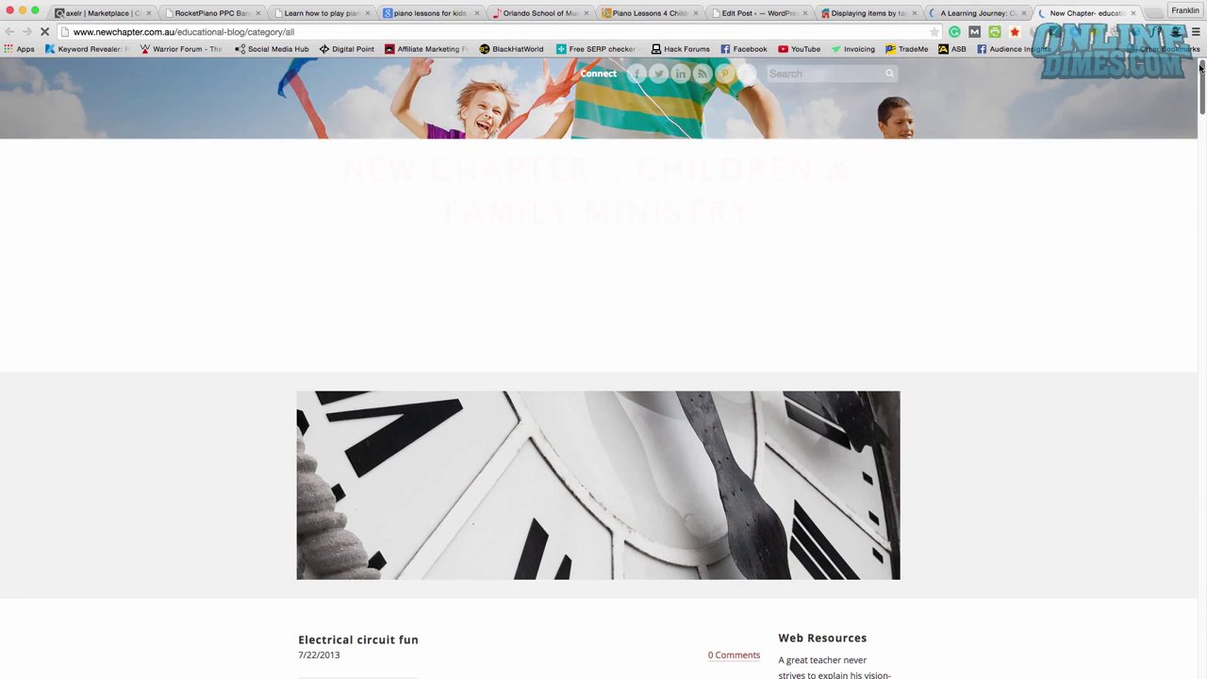
left_click_drag(1202, 73, 1132, 103)
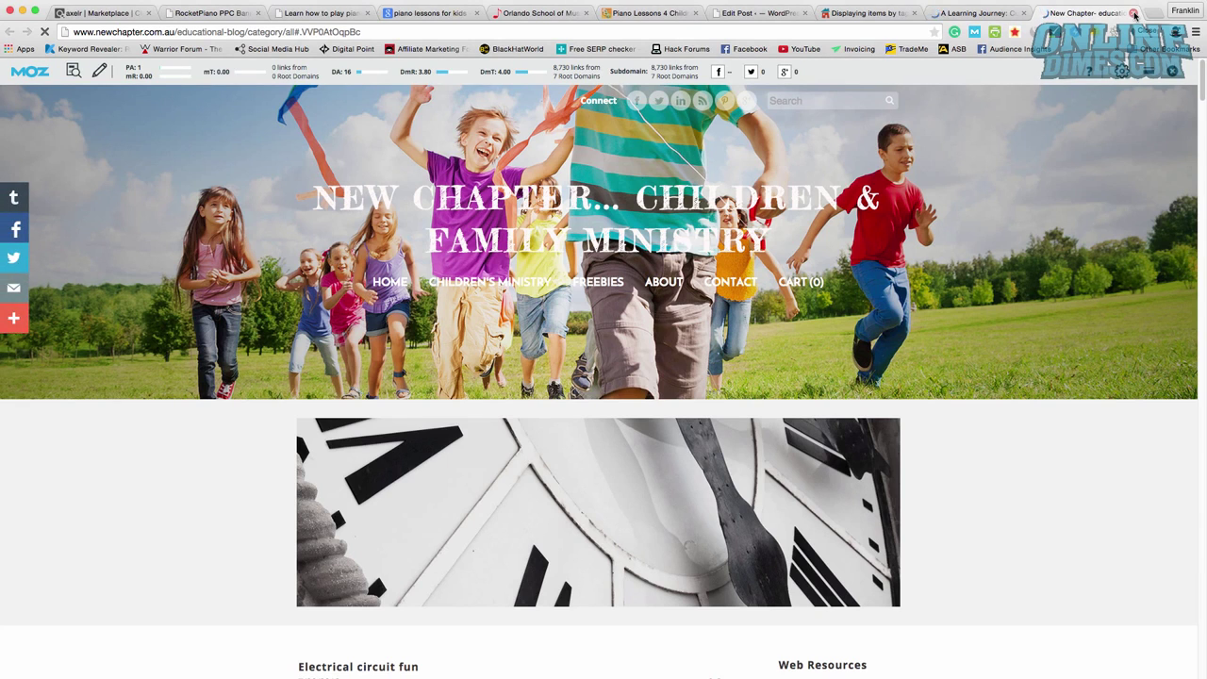
- Close the New Chapter page, examine the totplay.blogspot.com music curricula post, and close that page too
left_click(1133, 13)
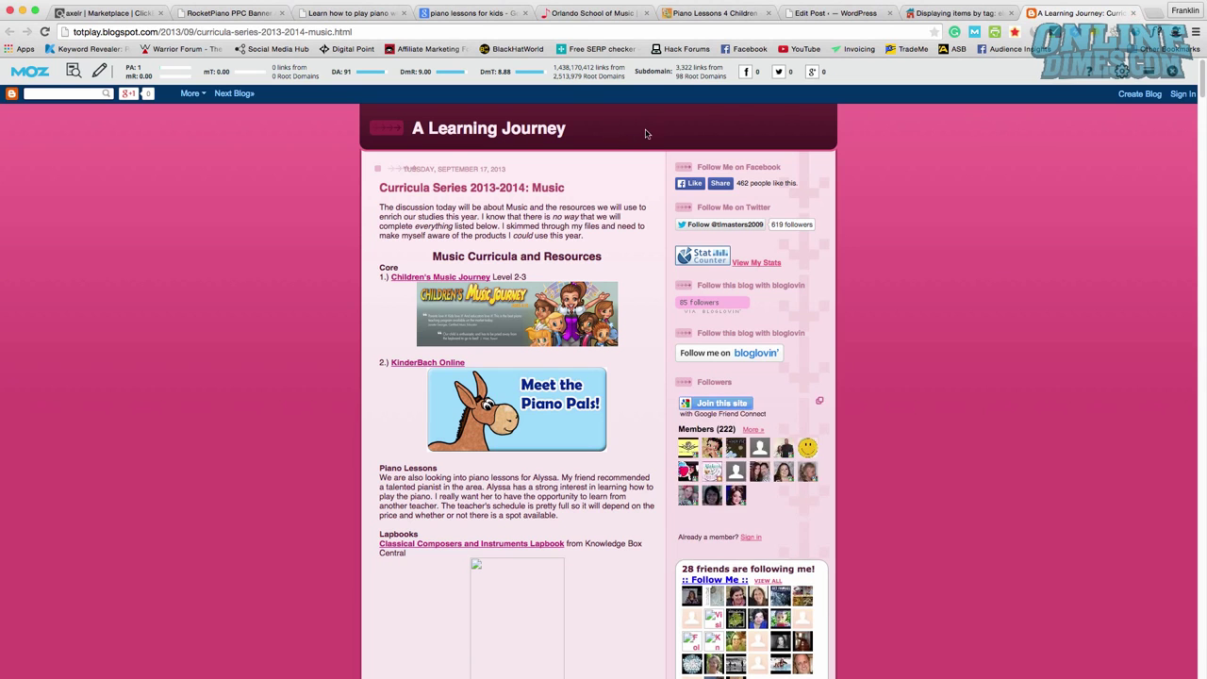
scroll(970, 254, "down", 5)
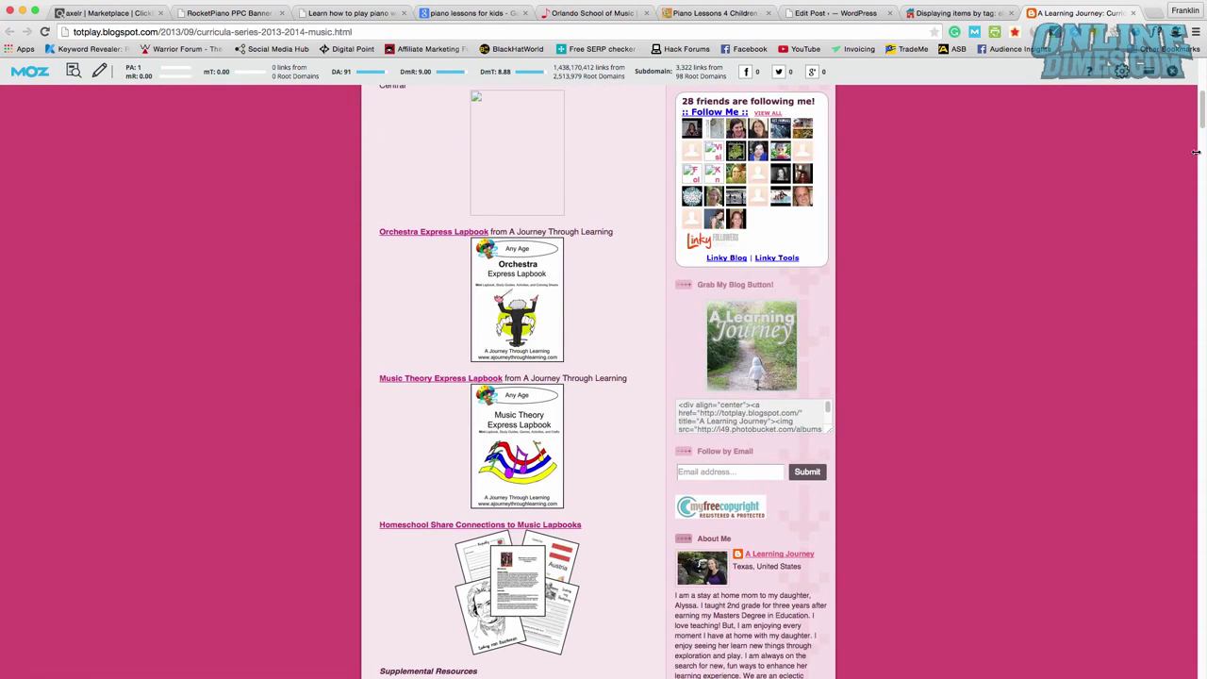
left_click_drag(1202, 111, 1202, 231)
left_click(1133, 12)
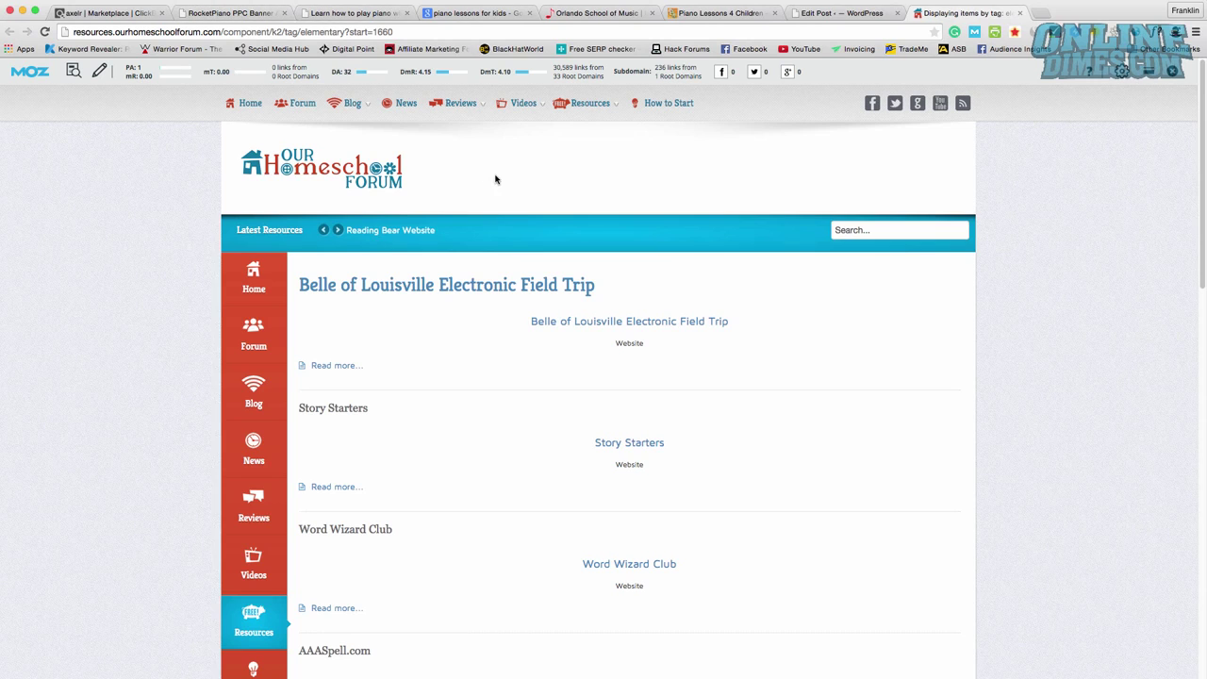
- Revisit the Rocket Piano listing in the ClickBank marketplace and the affiliate banner ads with their embed codes
left_click(120, 16)
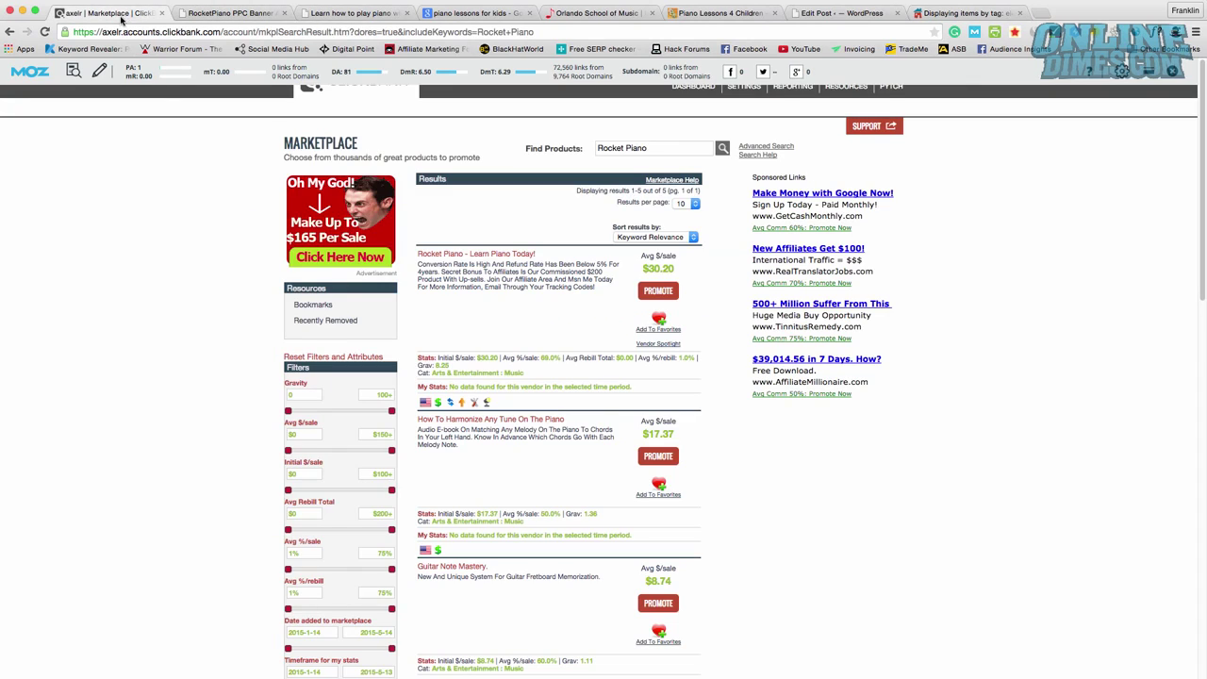
left_click(220, 15)
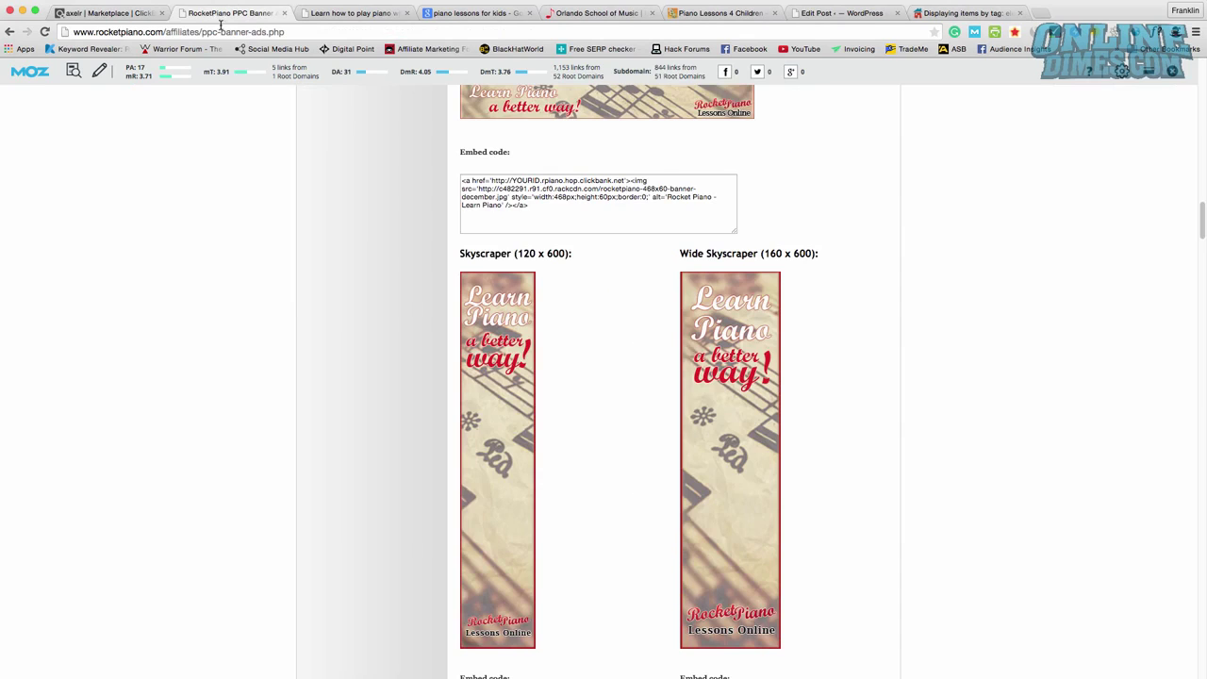
scroll(599, 215, "up", 3)
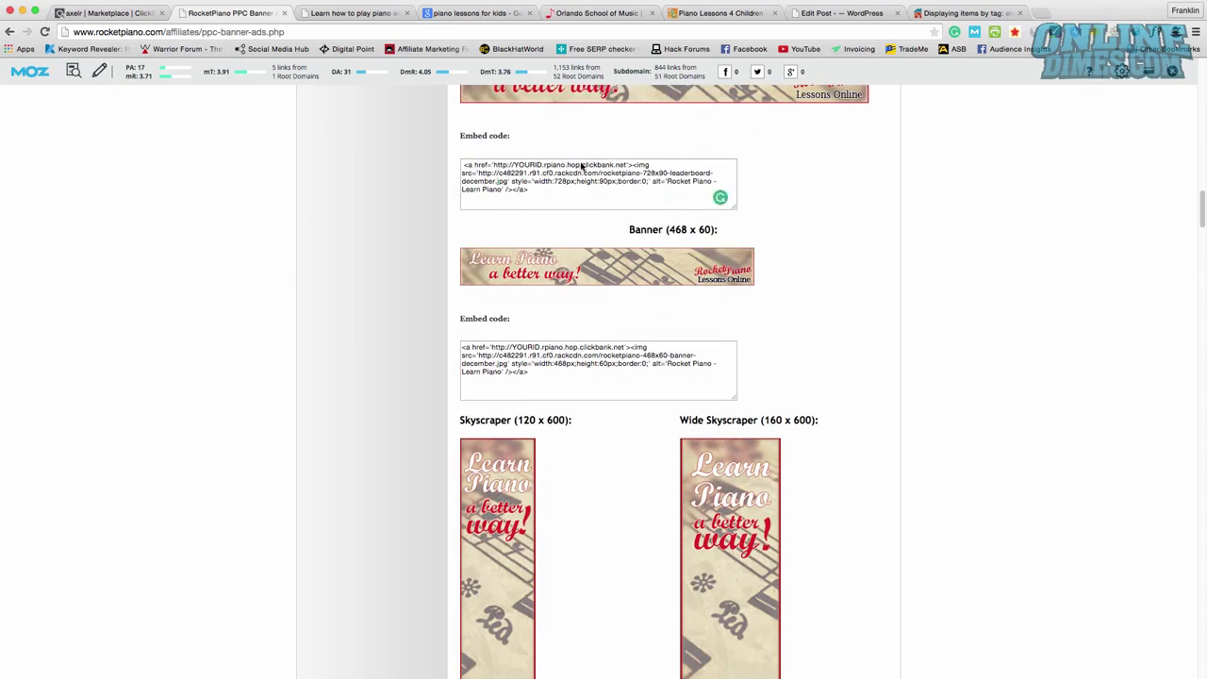
- Examine the Rocket Piano sales page from the introduction through testimonials and bonuses to the pricing section
left_click(342, 14)
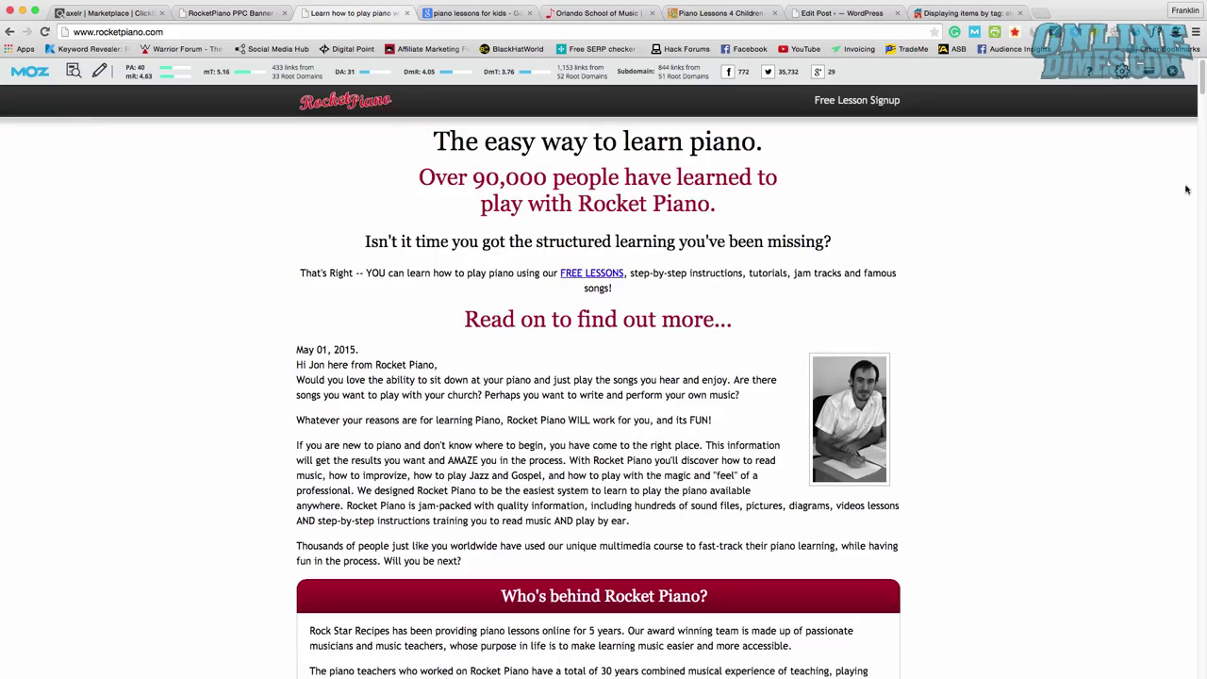
scroll(1185, 189, "down", 10)
scroll(1184, 174, "down", 15)
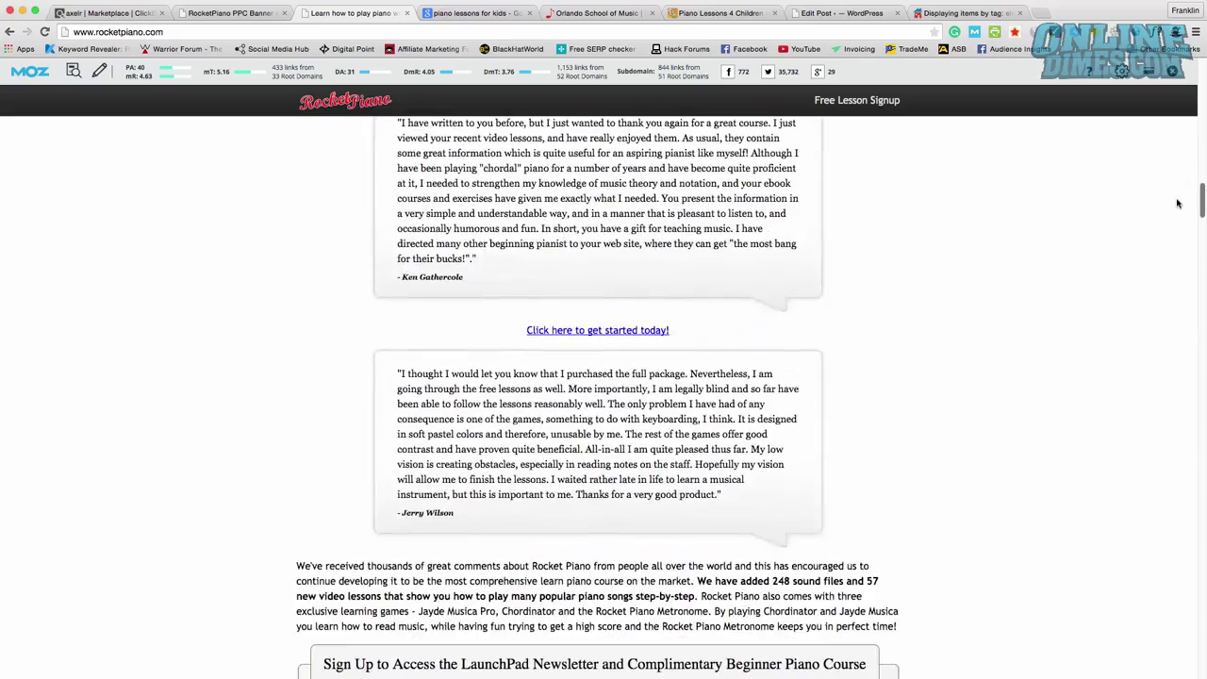
scroll(1174, 401, "down", 20)
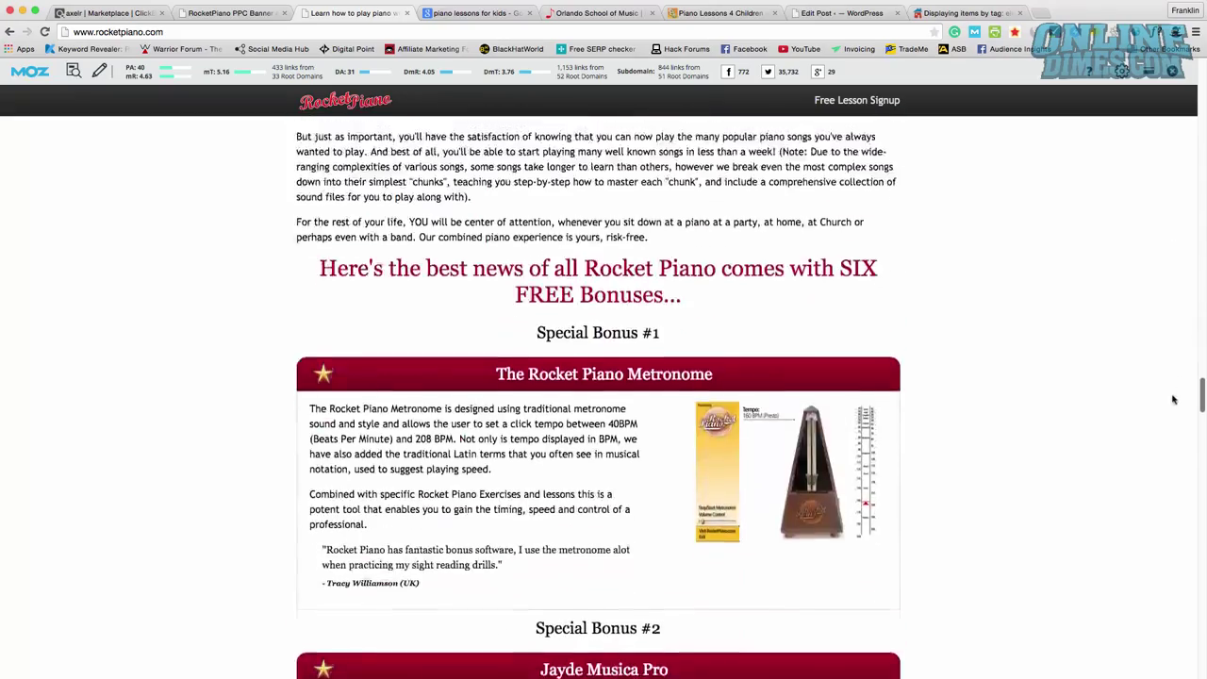
scroll(1174, 571, "down", 7)
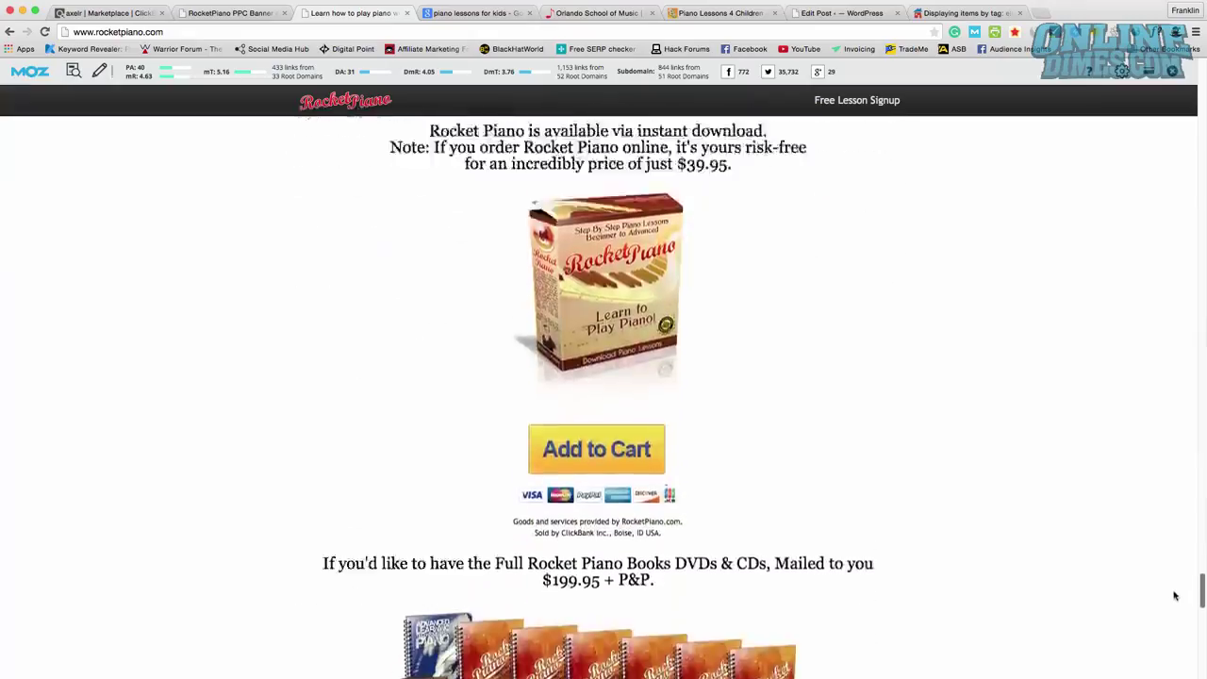
- Revisit the Google results for "piano lessons for kids", switch to LongTailPro, and review the keyword research results by searches and average KC
left_click(481, 14)
scroll(335, 139, "up", 3)
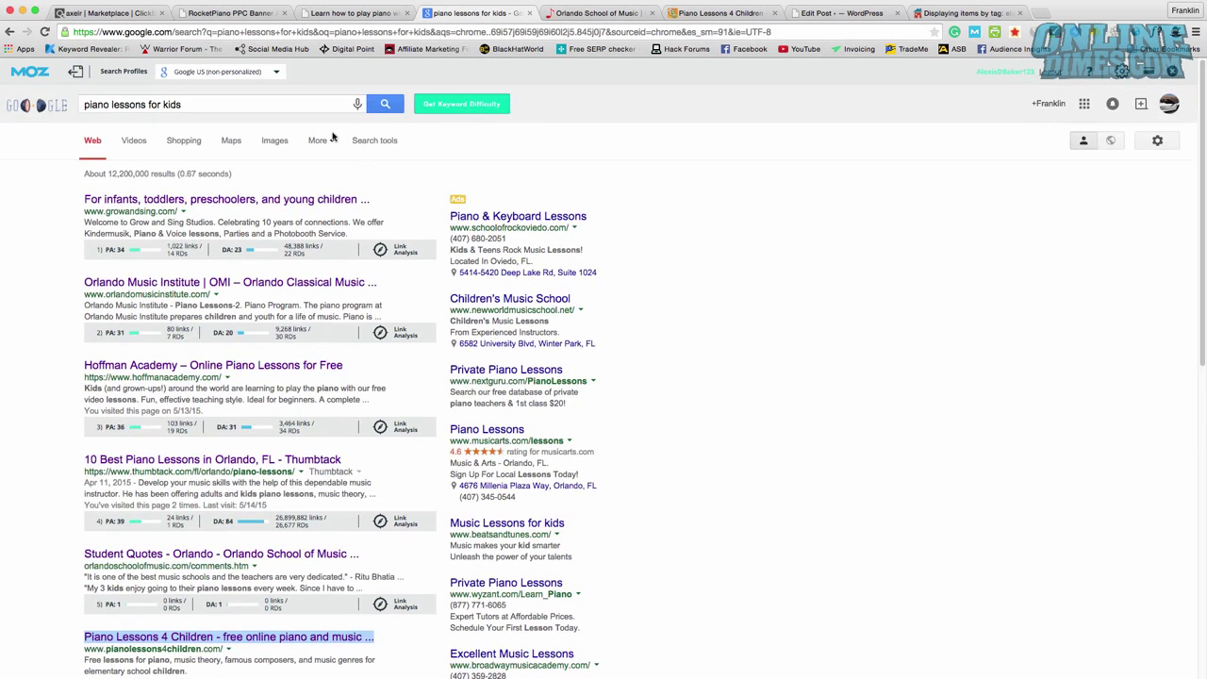
key("super+Tab")
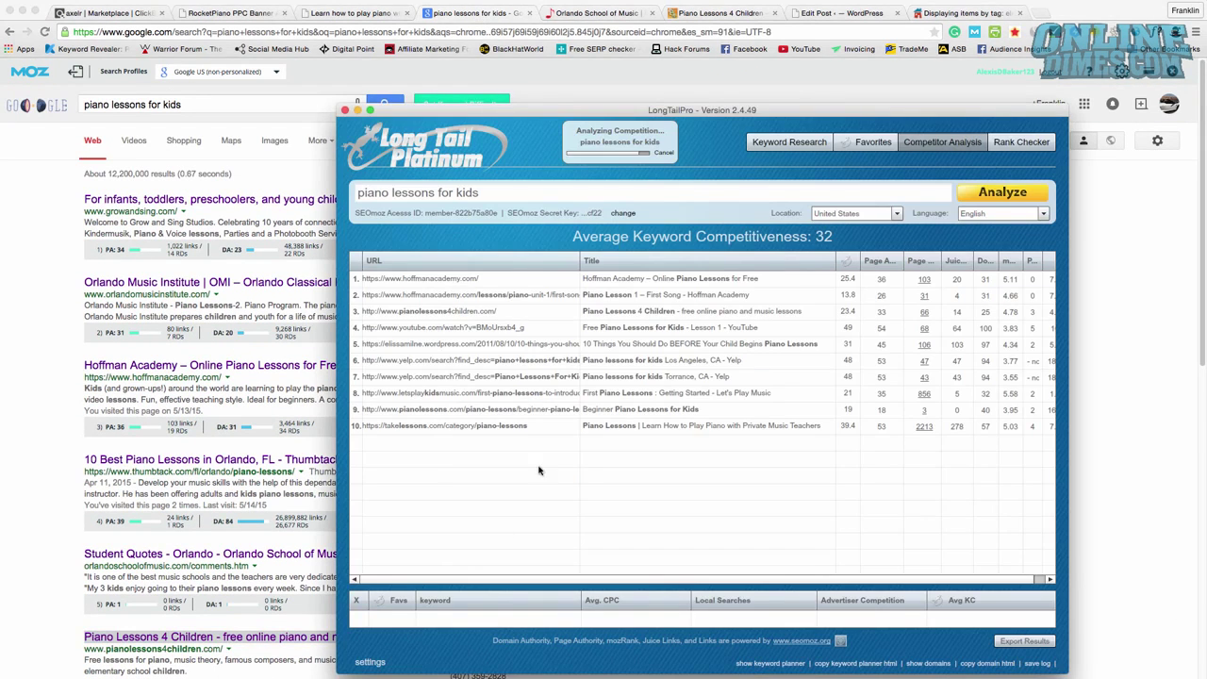
left_click(790, 143)
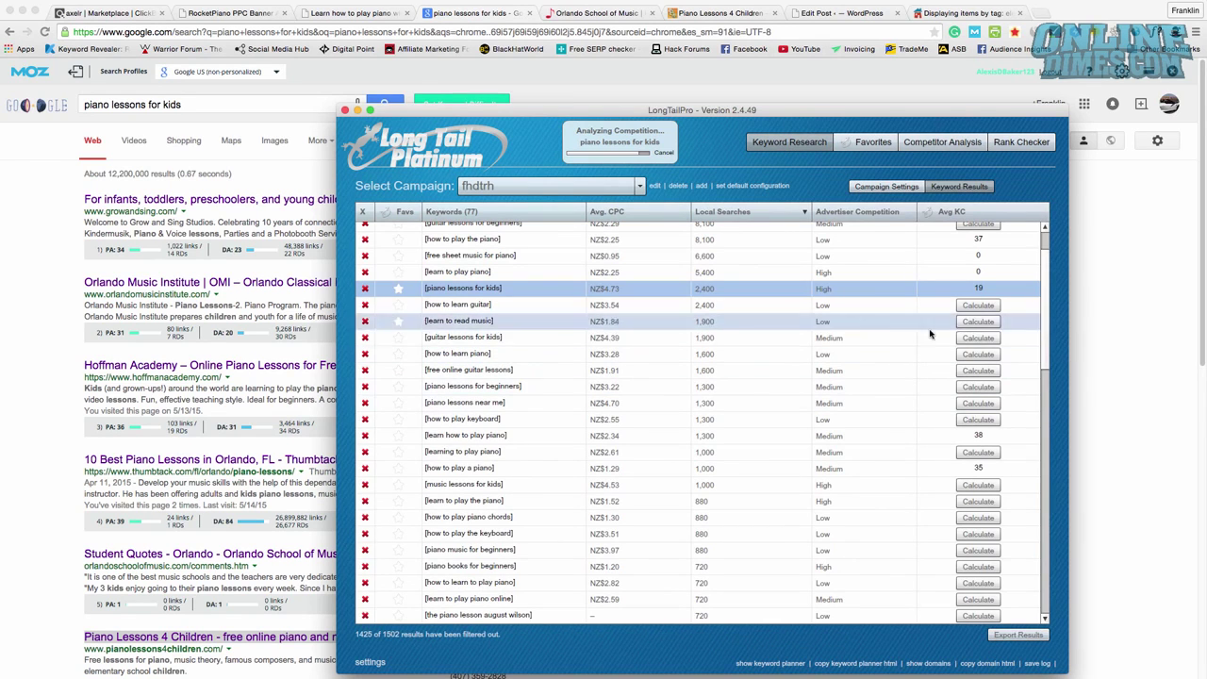
left_click_drag(1040, 289, 1041, 440)
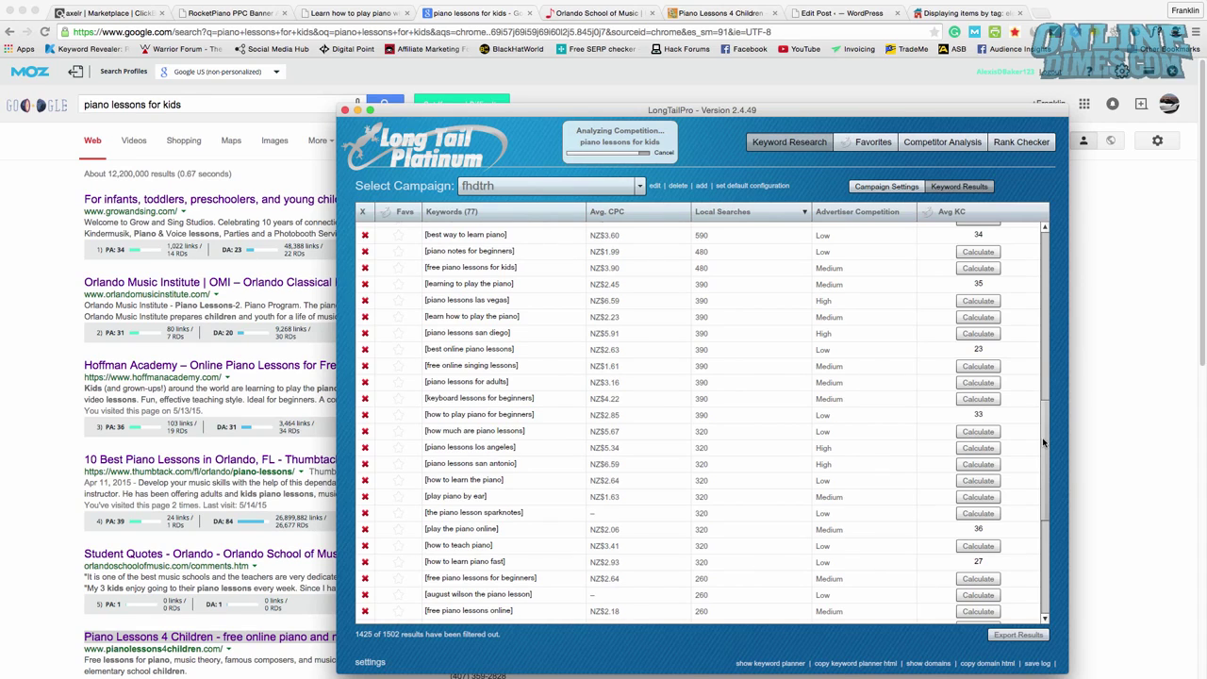
- Reload the WordPress draft post in Chrome, read its "What I Sent To My Writer" section, and close the post and homeschool forum pages
left_click(832, 15)
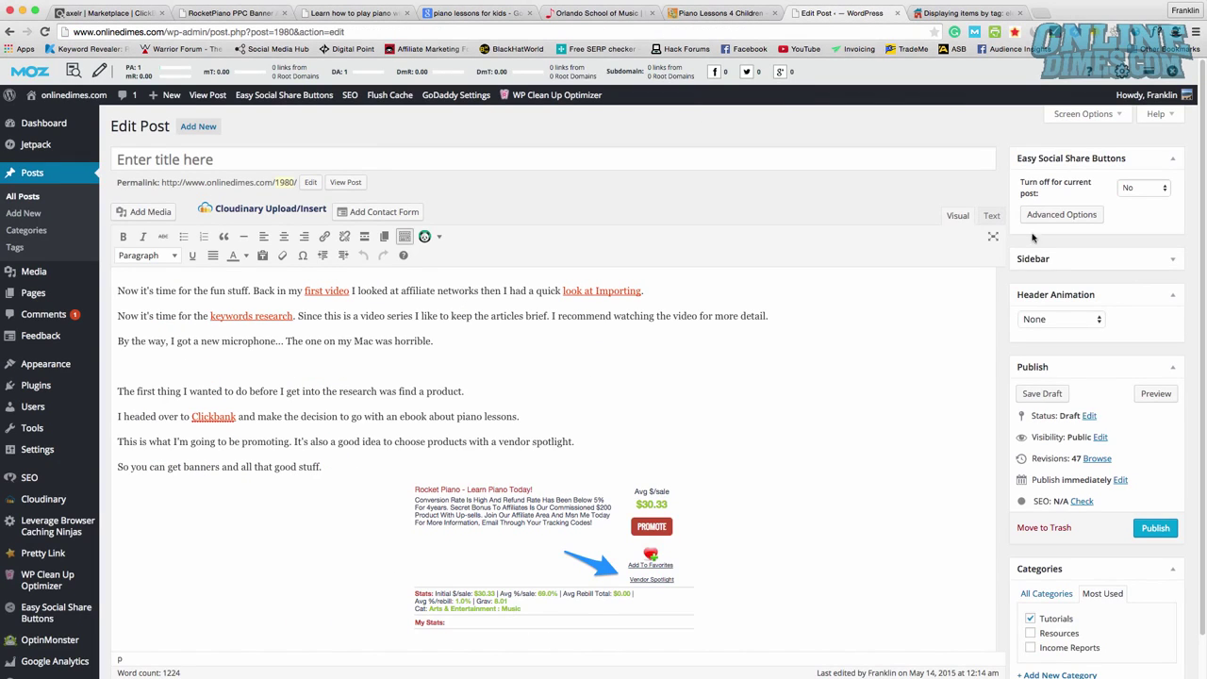
scroll(1032, 237, "down", 1)
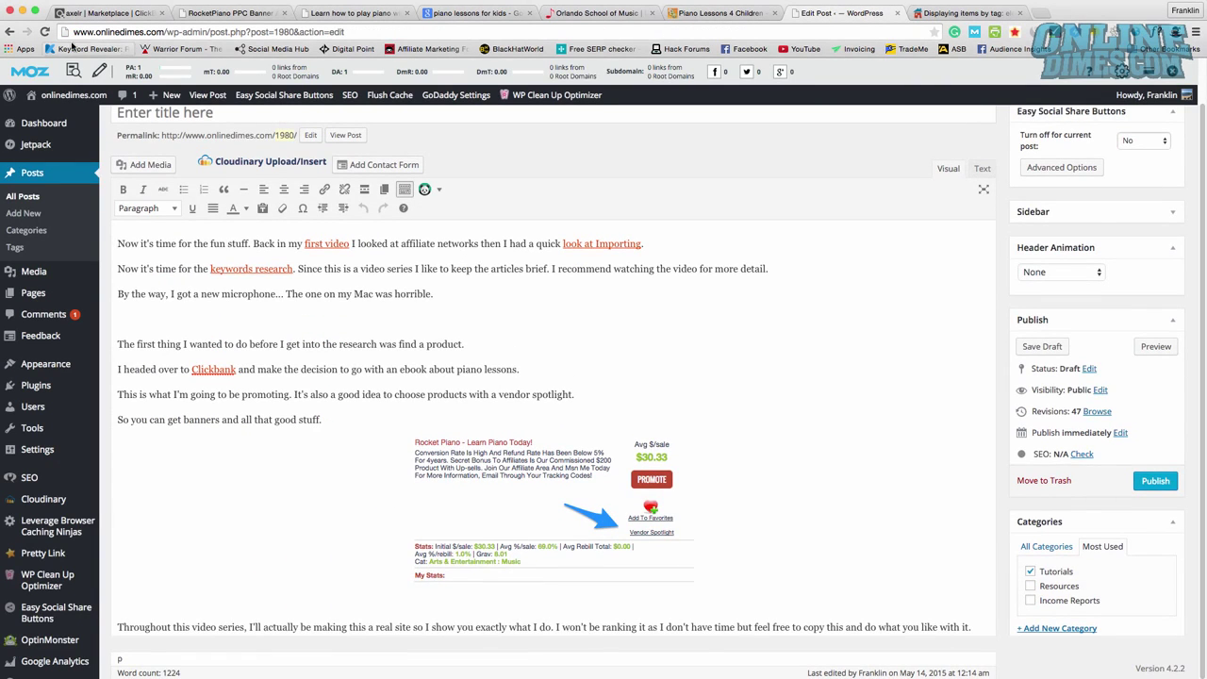
left_click(44, 31)
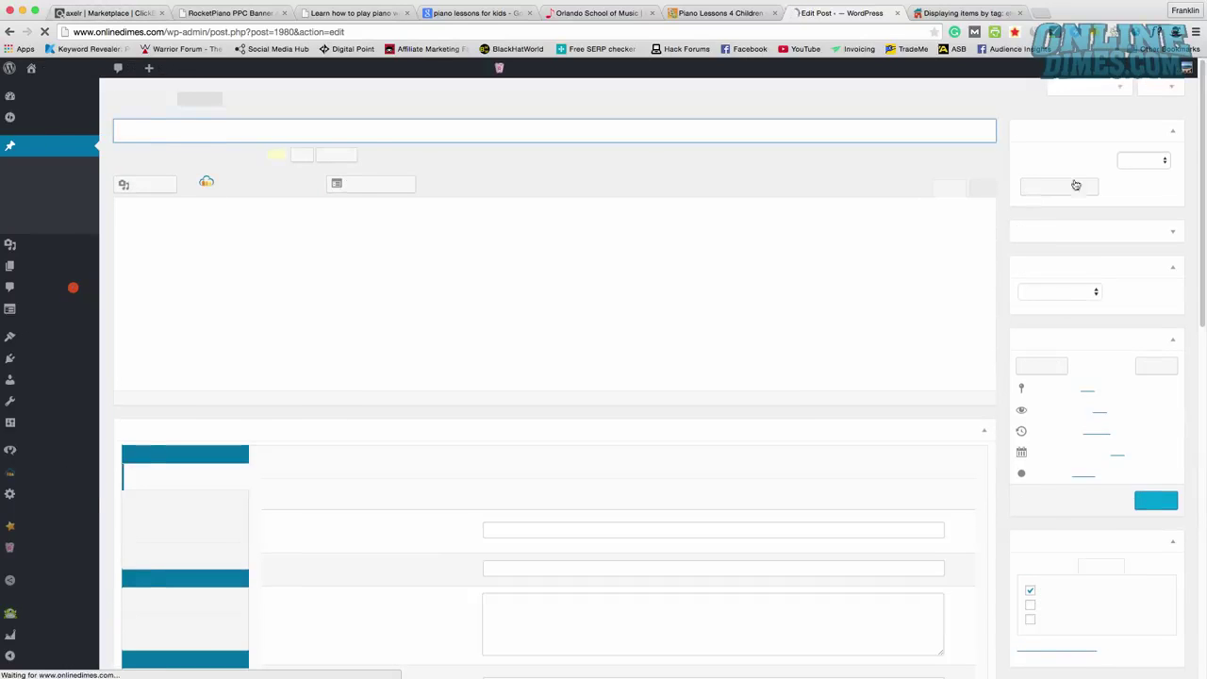
left_click_drag(1203, 78, 1184, 483)
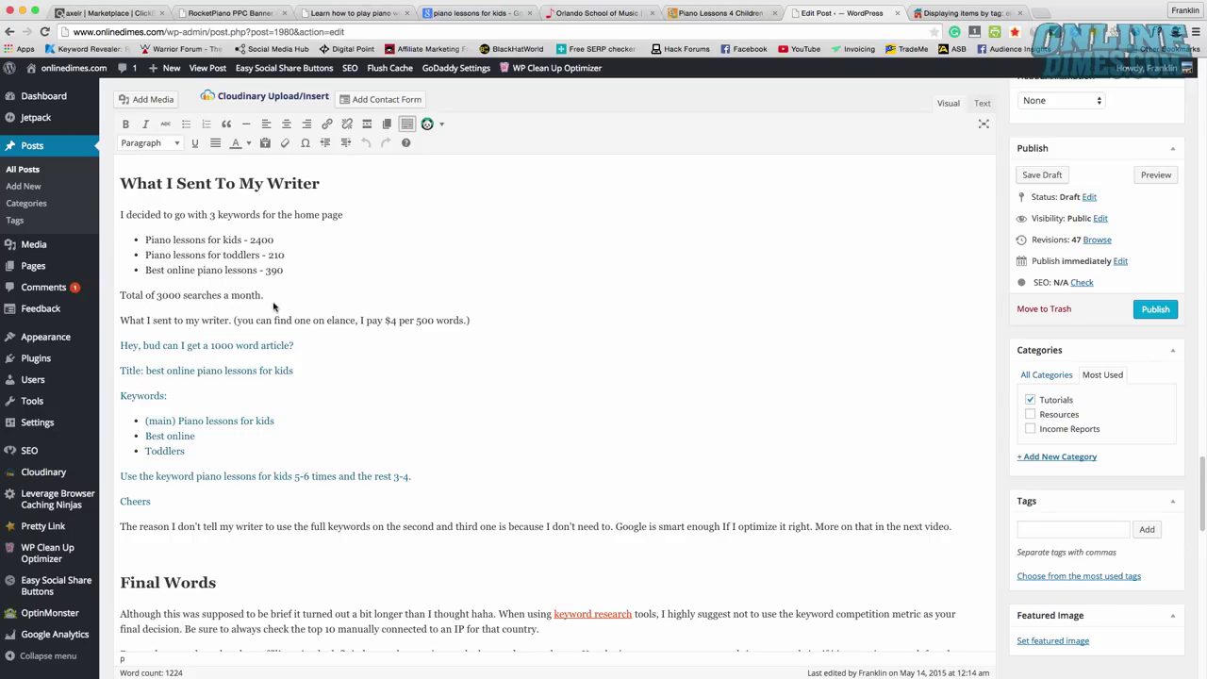
scroll(267, 415, "down", 1)
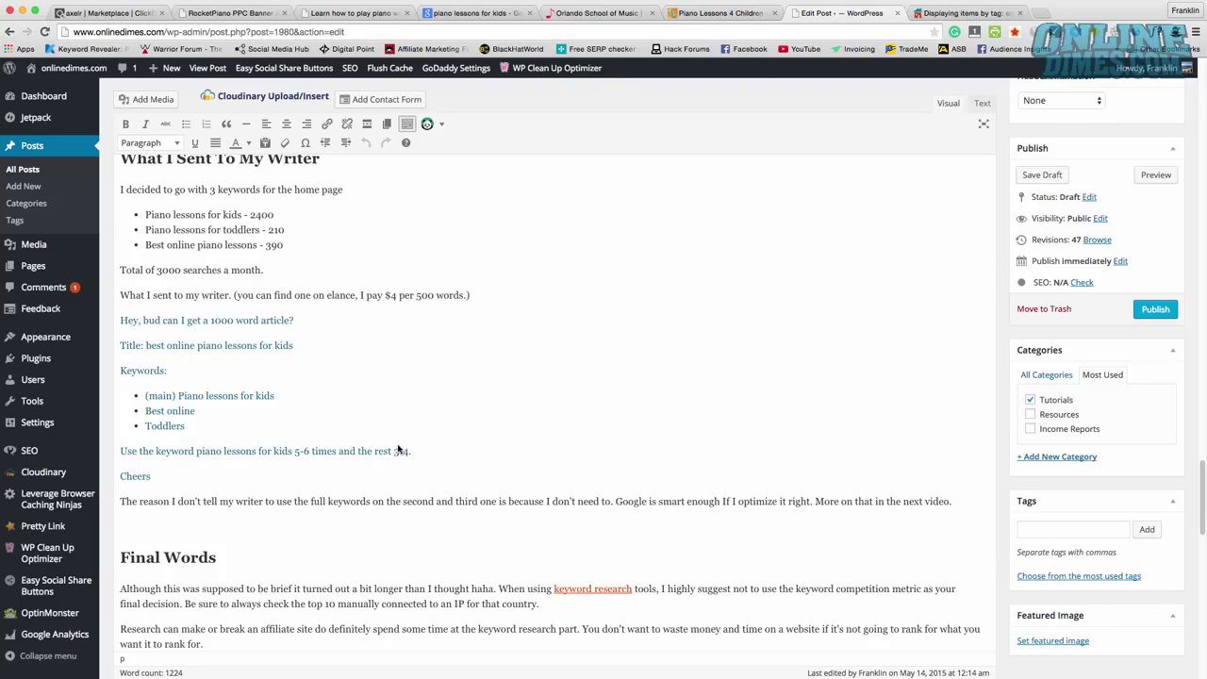
left_click(896, 13)
left_click(897, 13)
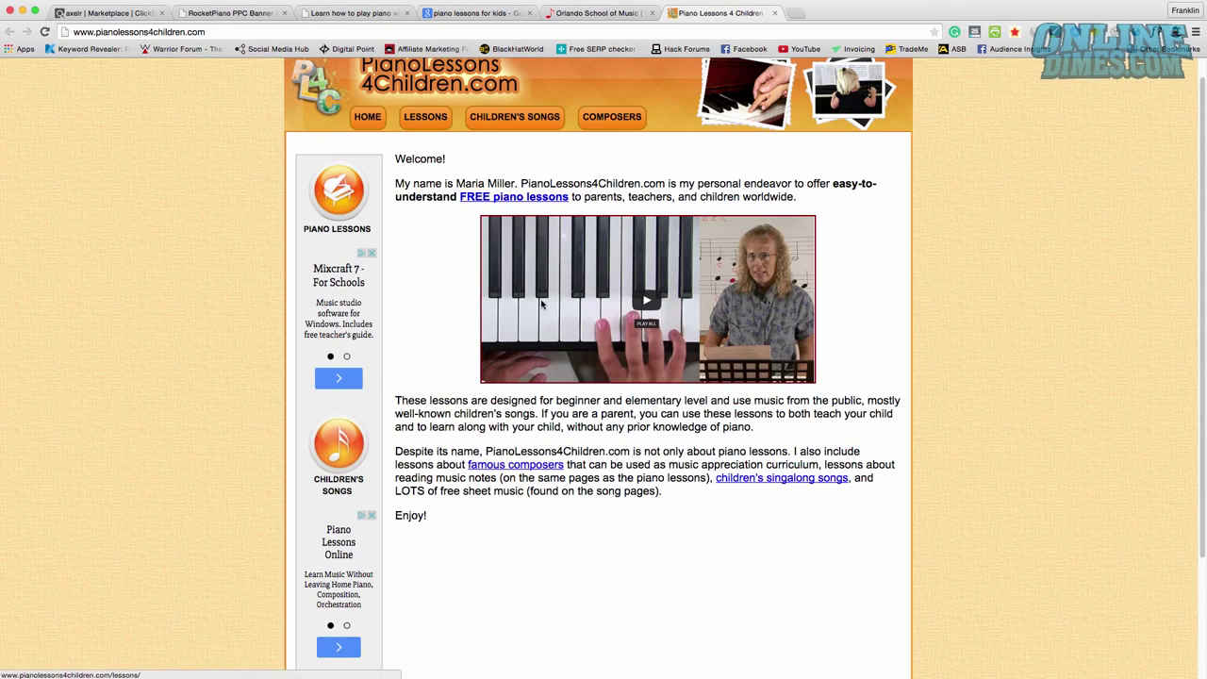
- Switch to LongTailPro and review the campaign's seed keywords and filters and the competitor analysis for "piano lessons for kids"
key("super+Tab")
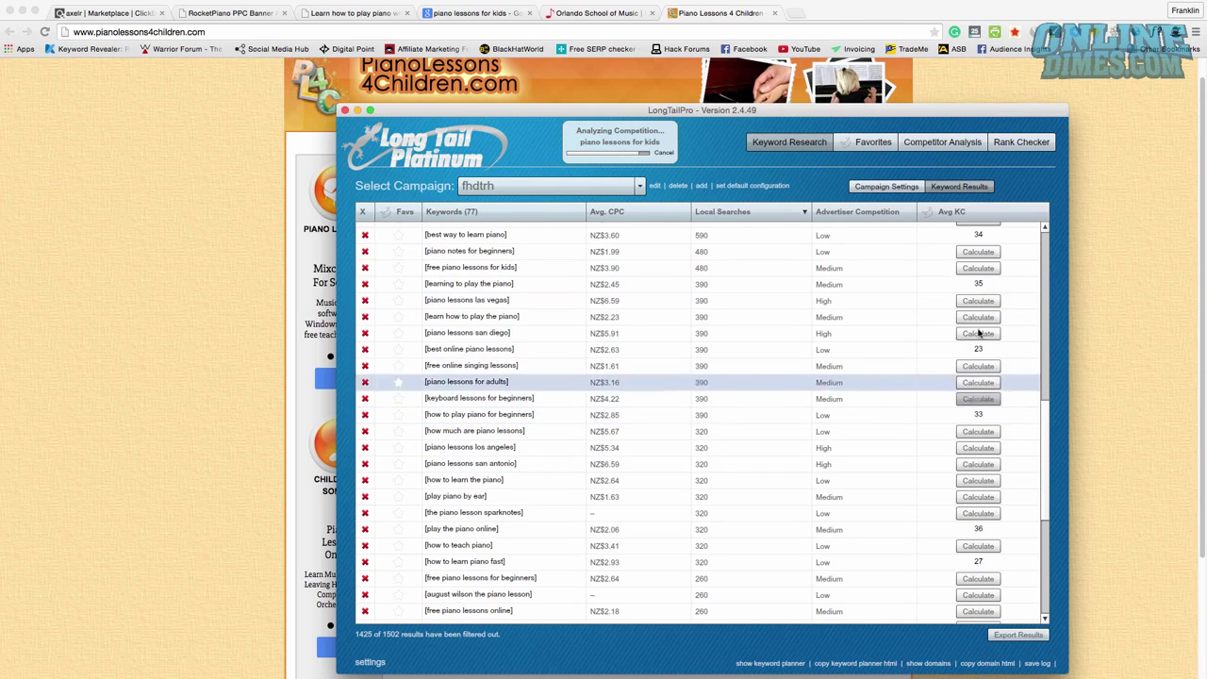
left_click(890, 186)
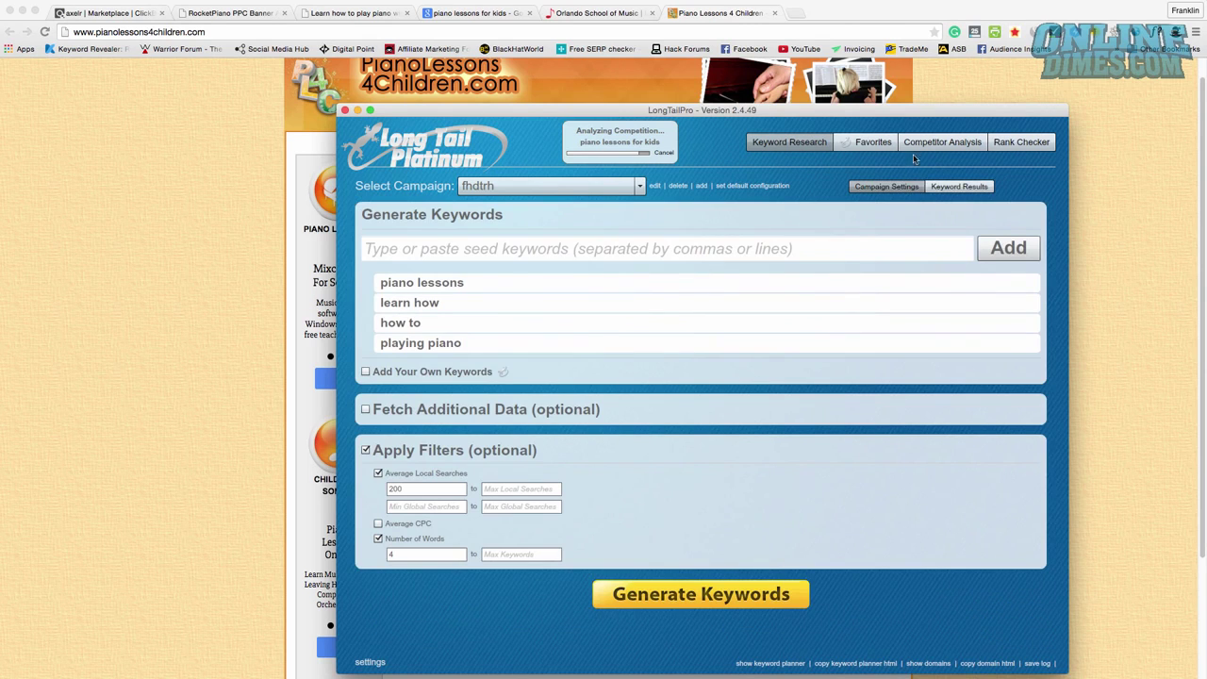
left_click(943, 187)
left_click(942, 144)
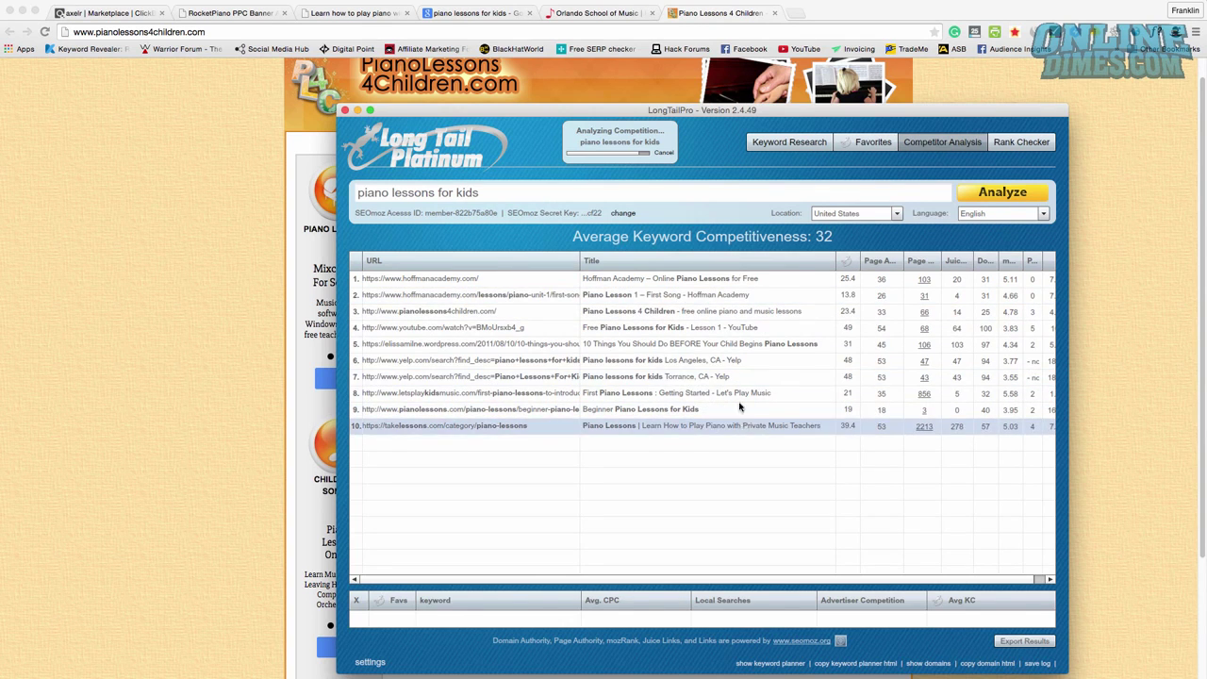
- Return to Chrome and review the Piano Lessons 4 Children homepage and the Google results for "piano lessons for kids"
left_click(690, 15)
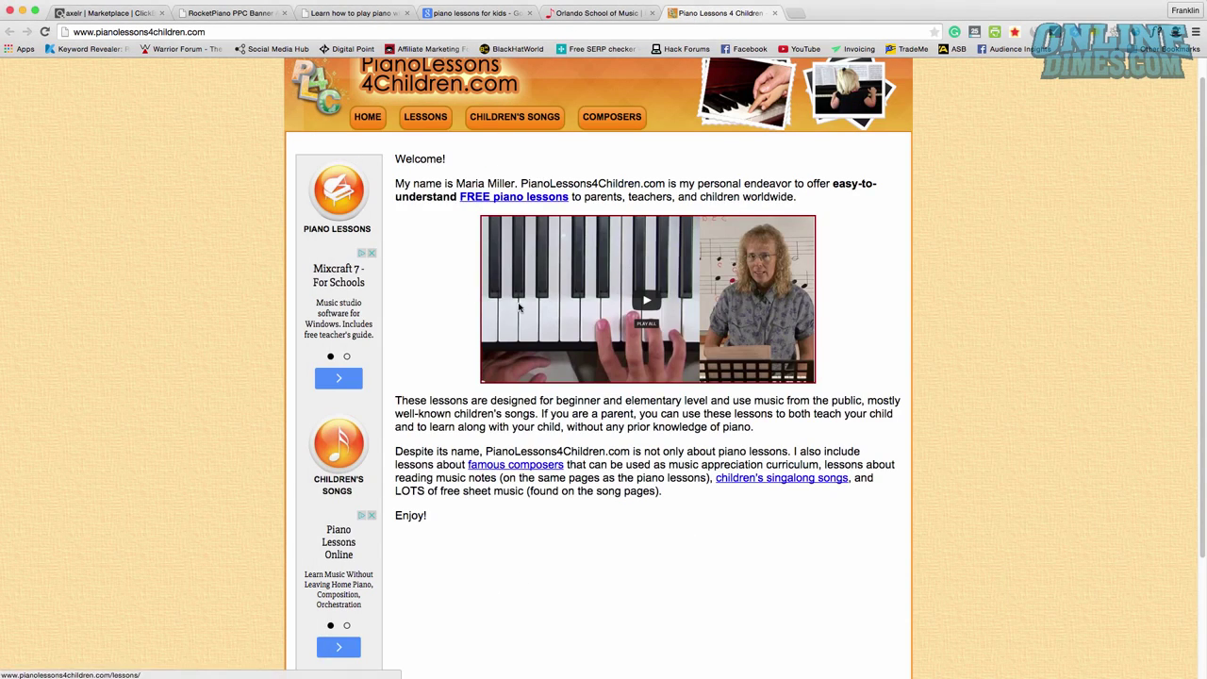
left_click(455, 16)
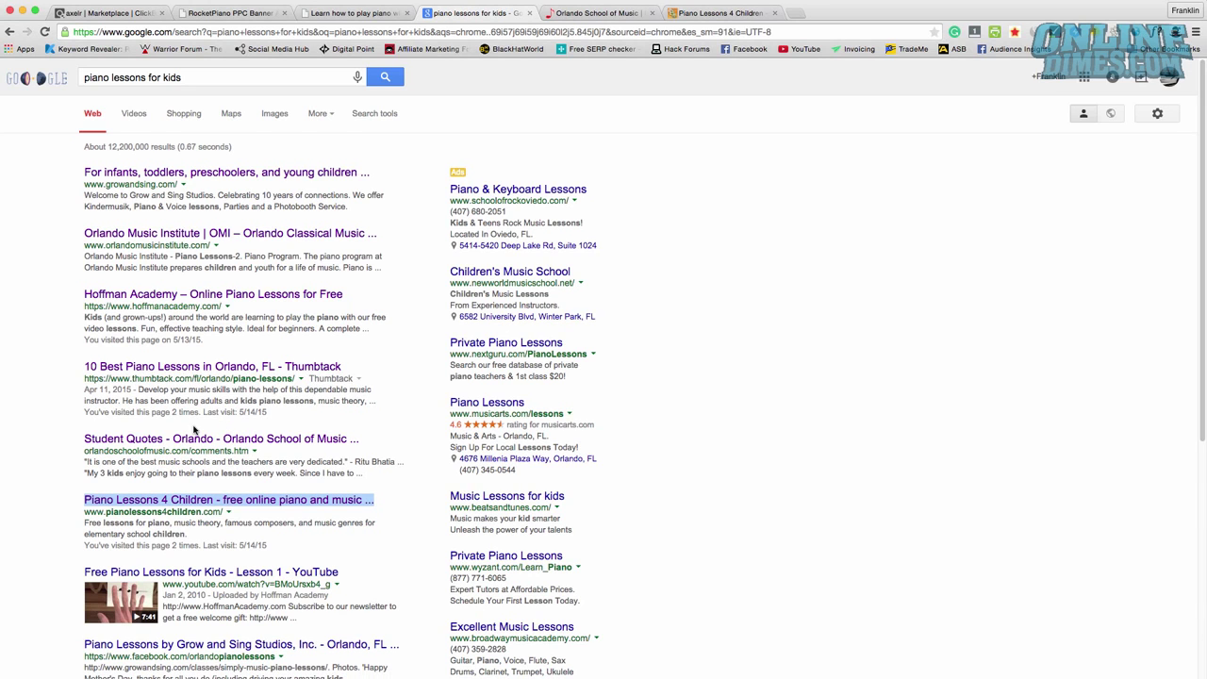
scroll(193, 431, "down", 3)
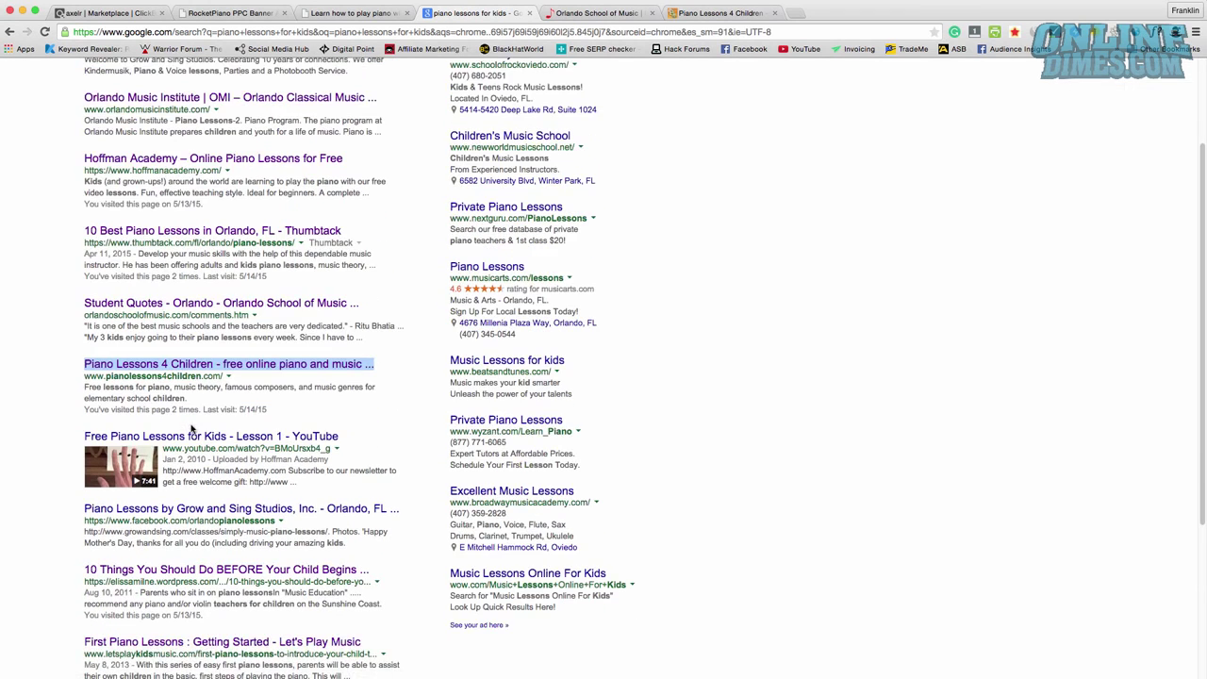
scroll(267, 577, "down", 3)
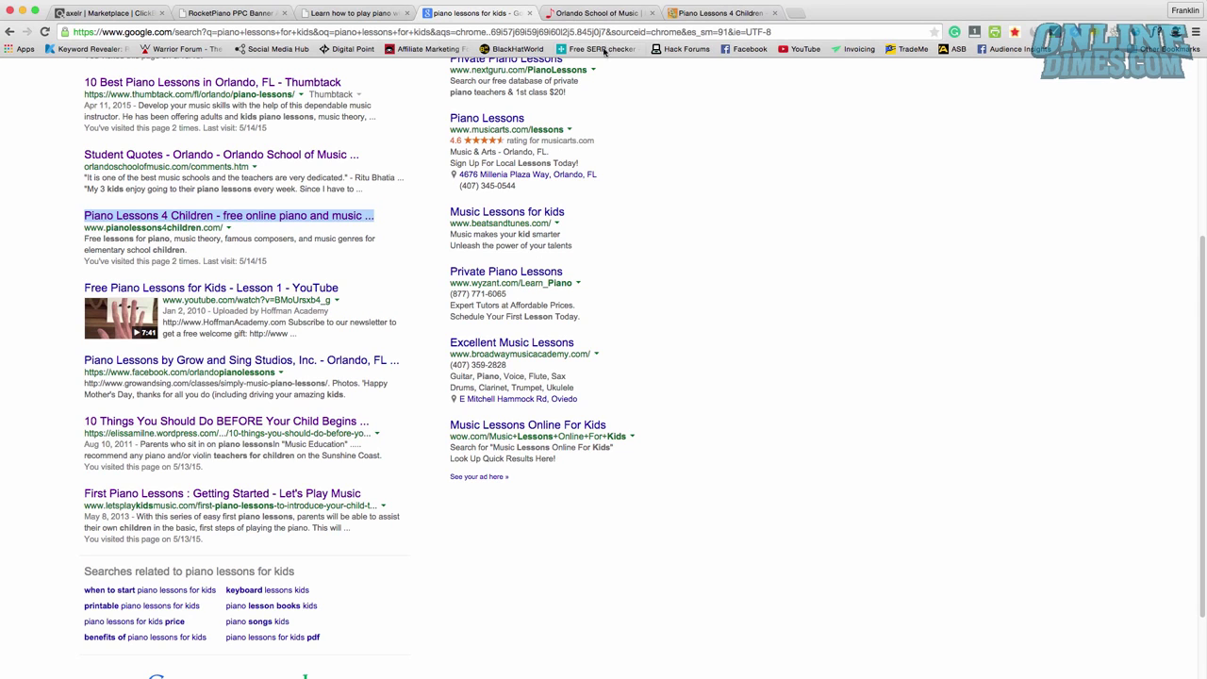
- Examine the Orlando School of Music student quotes page, then compare Piano Lessons 4 Children with the LongTailPro competitor analysis
left_click(604, 18)
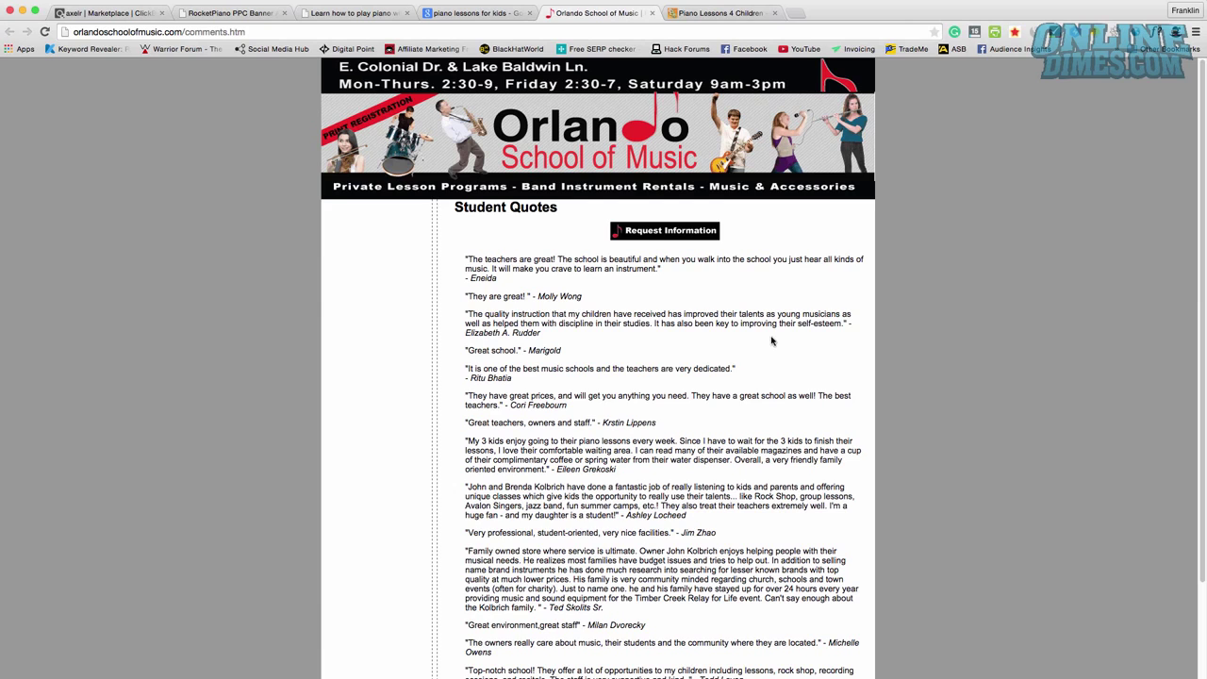
scroll(1175, 135, "down", 3)
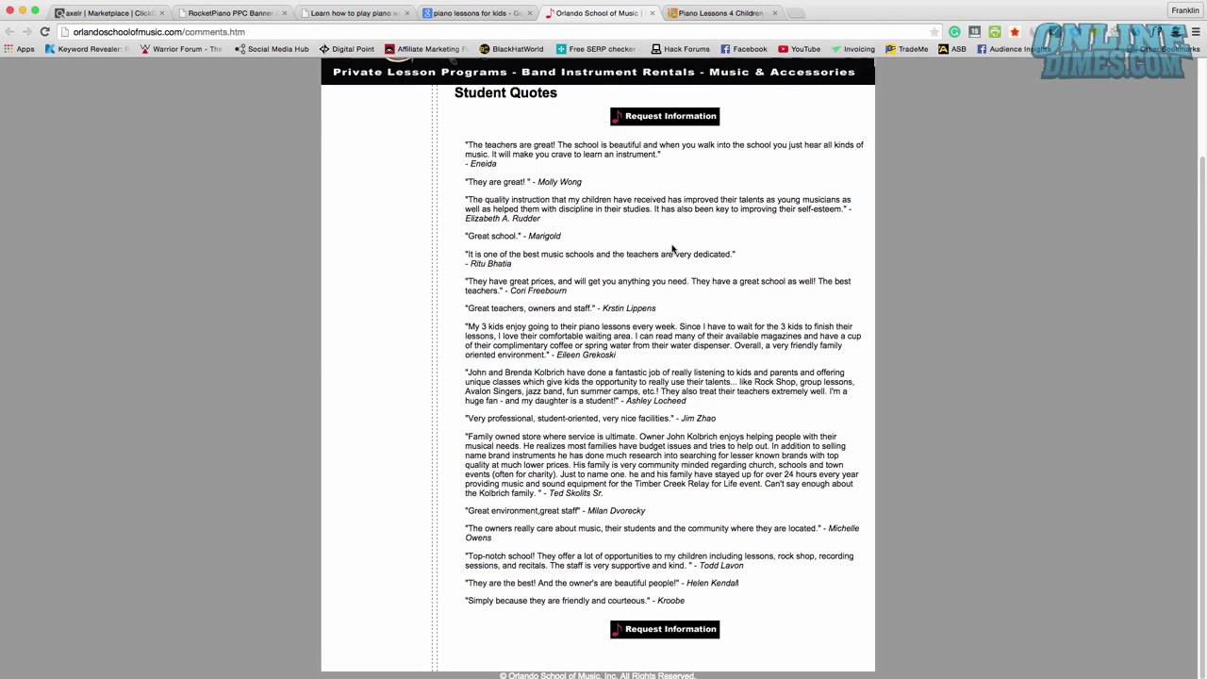
left_click(702, 14)
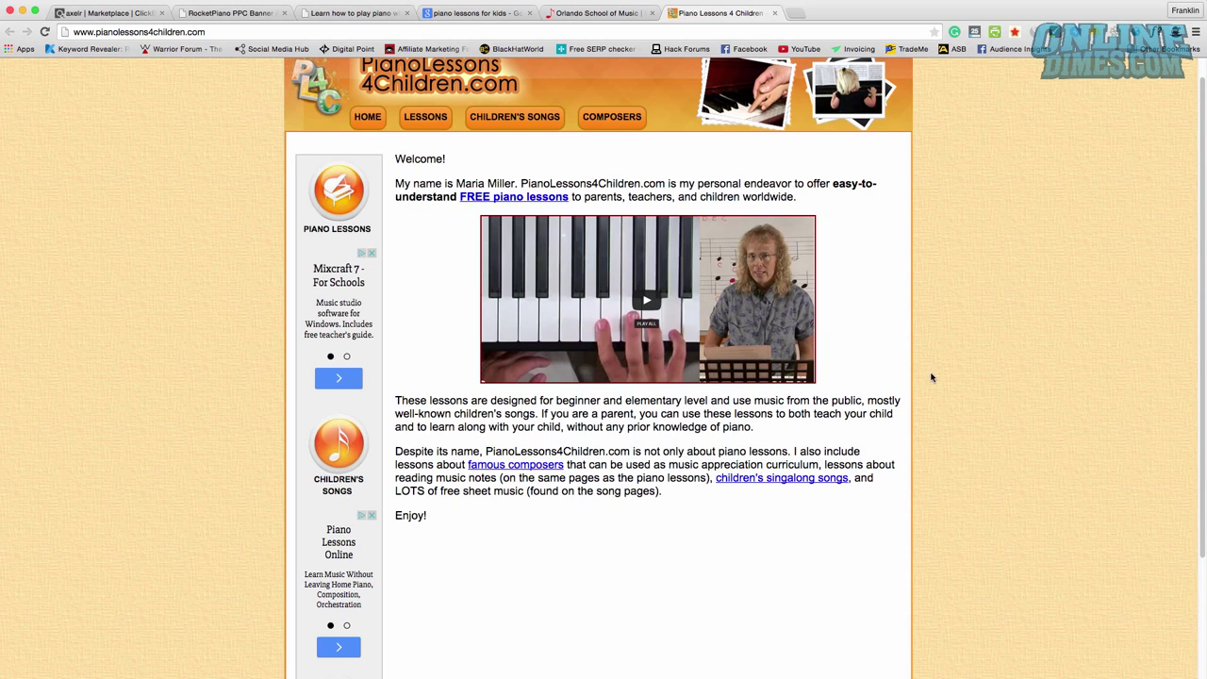
key("super+Tab")
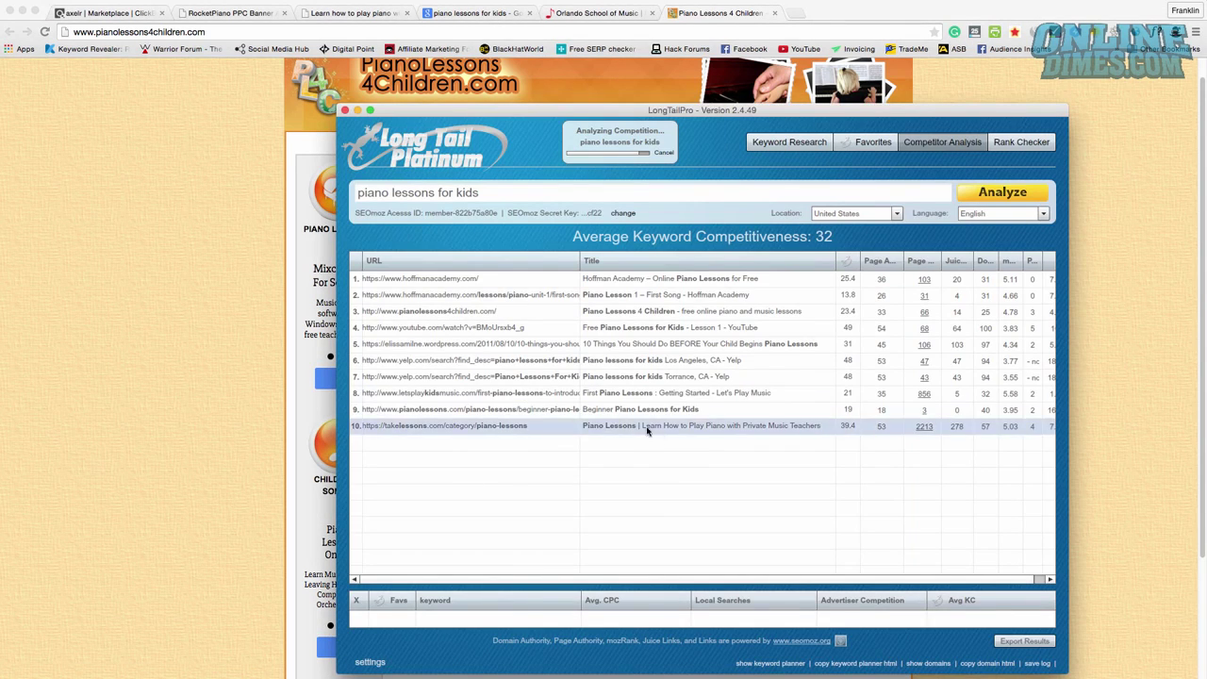